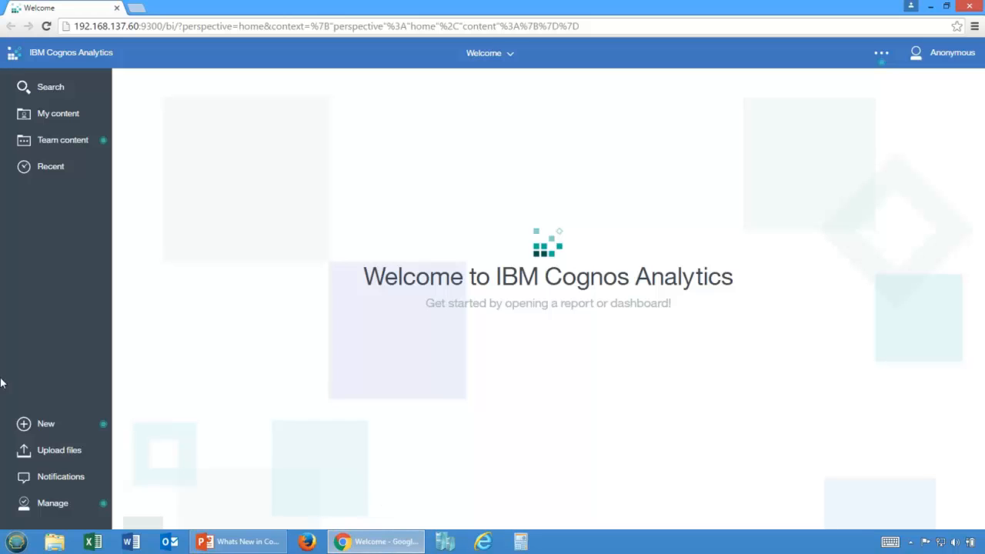
Step: Upload Historical Sales Data.xlsx with all of its columns visible and check that it is listed in My content
left_click(51, 456)
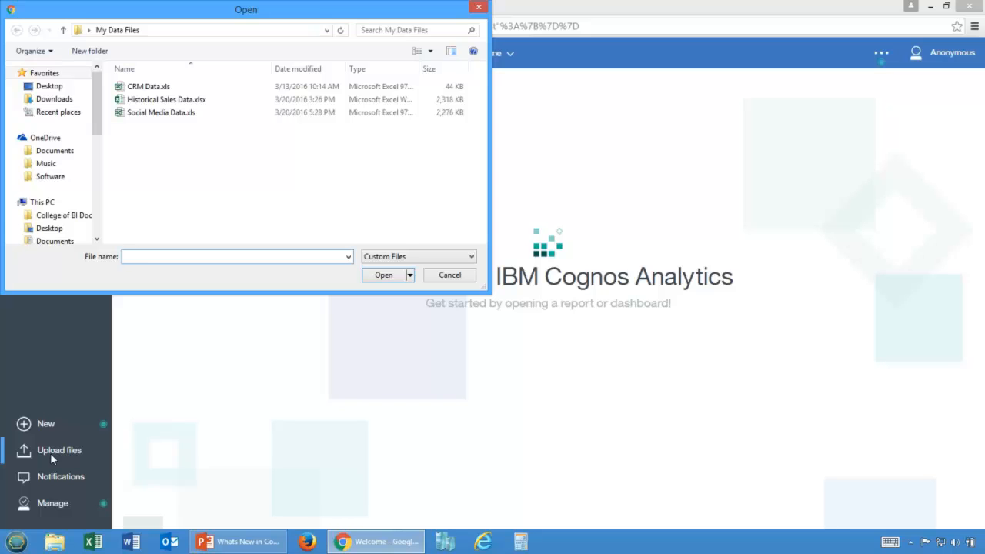
double_click(165, 100)
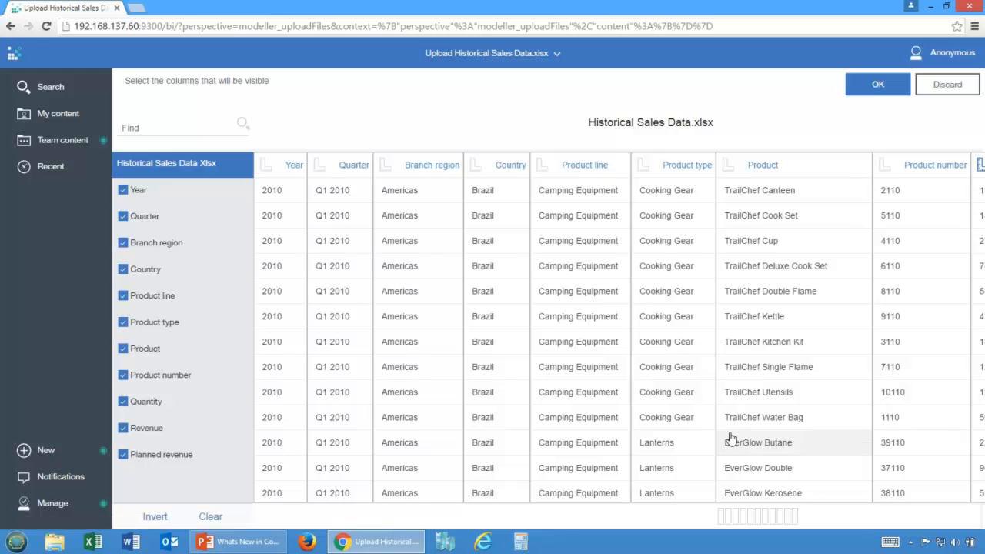
left_click(788, 518)
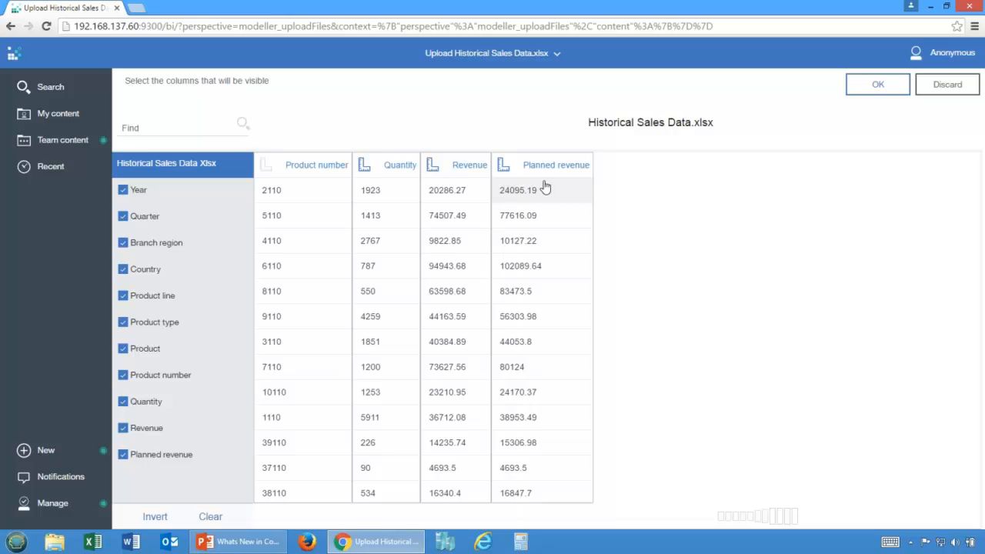
left_click(748, 521)
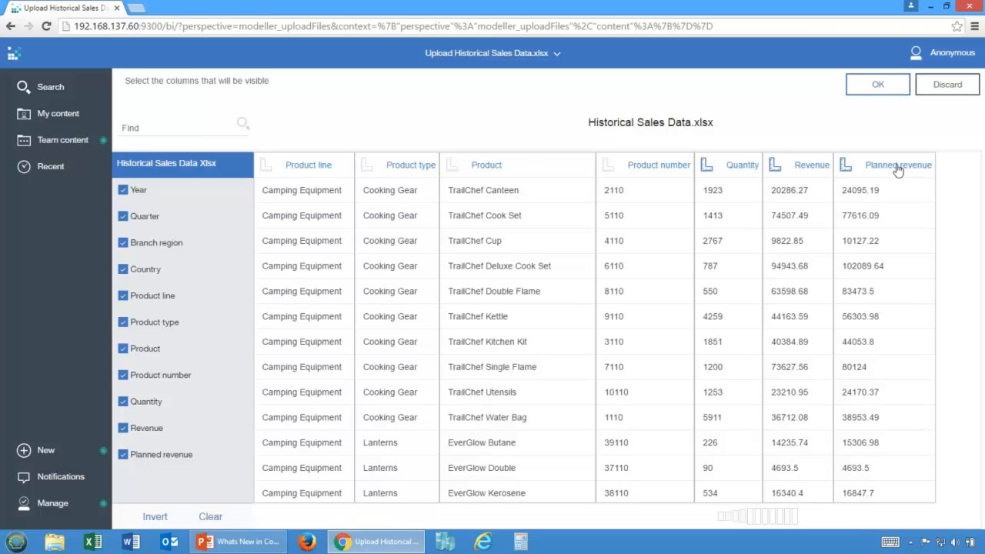
left_click(638, 203)
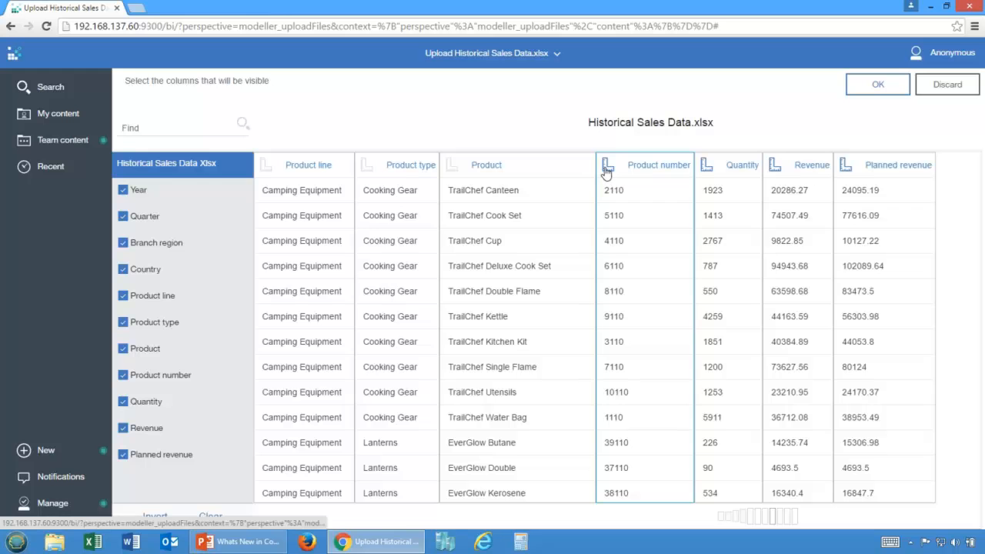
left_click(731, 520)
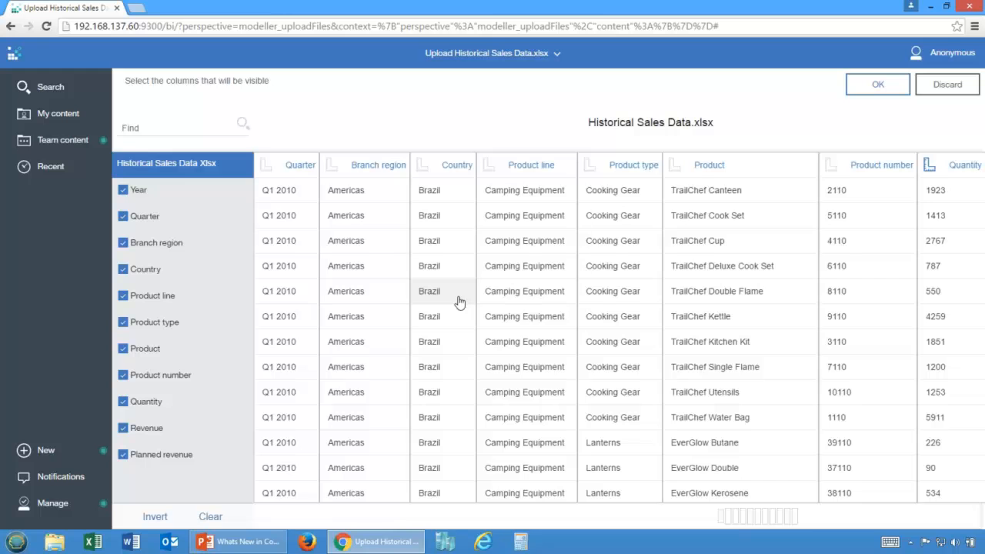
left_click(766, 520)
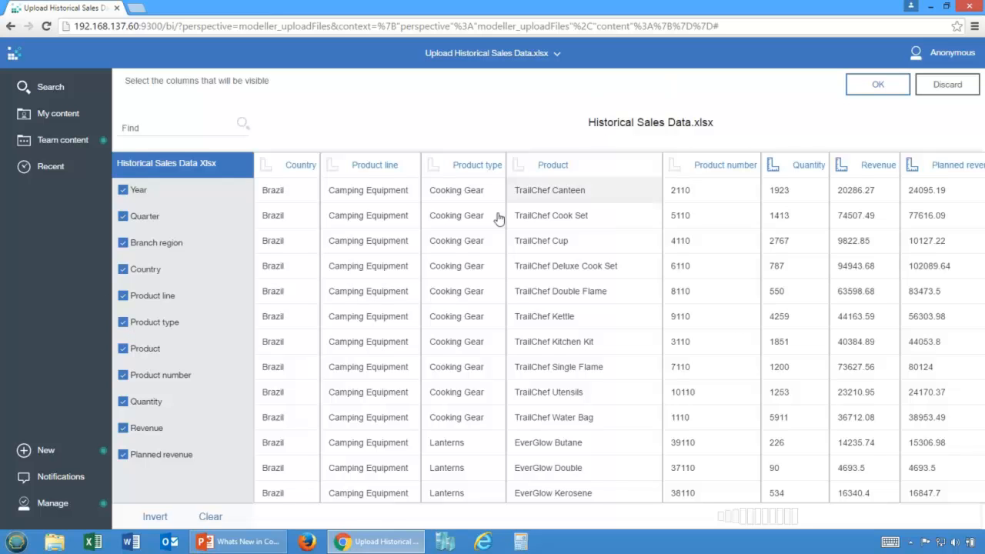
left_click(881, 86)
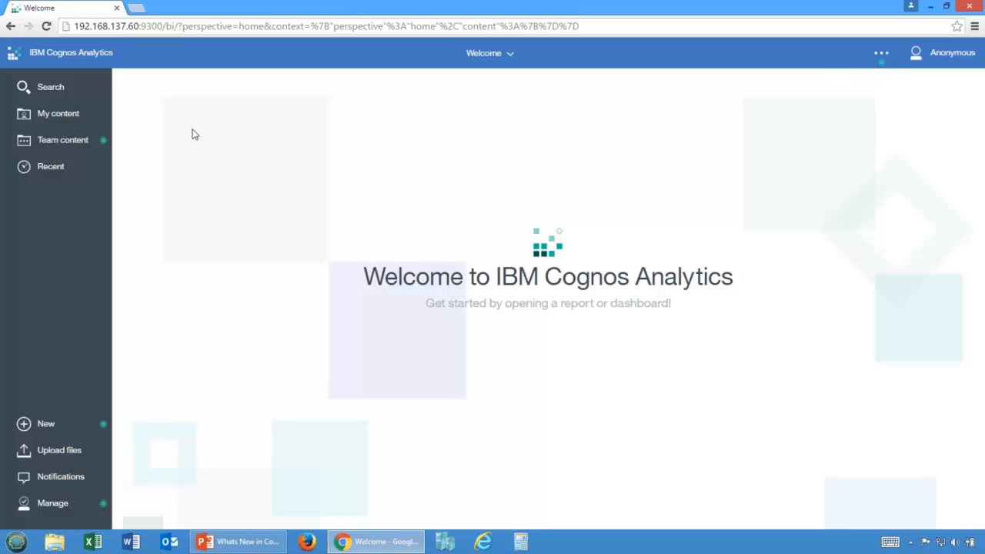
left_click(66, 120)
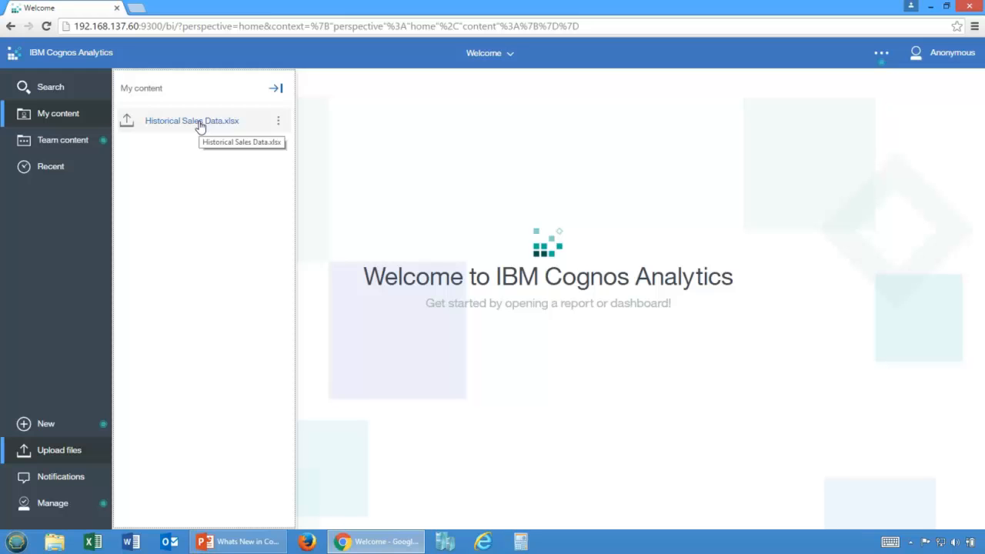
left_click(58, 316)
Step: Create a new tabbed dashboard using the template with three small cells above two full-width rows
left_click(24, 432)
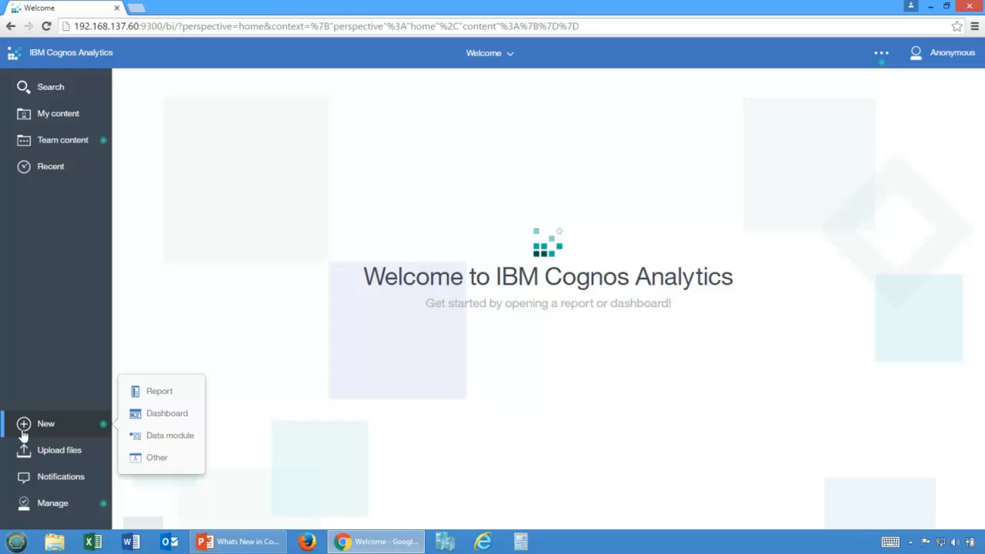
left_click(162, 416)
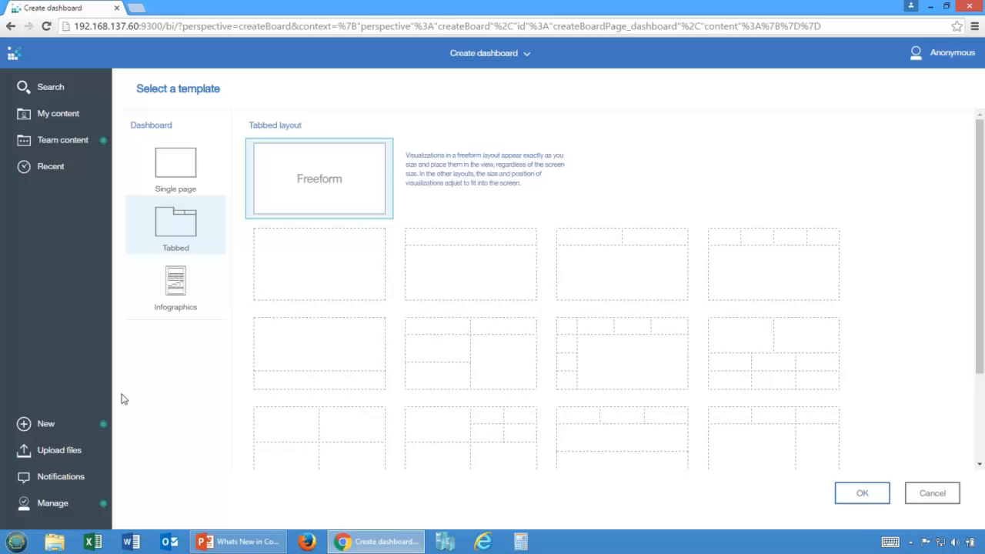
left_click(169, 177)
left_click(174, 224)
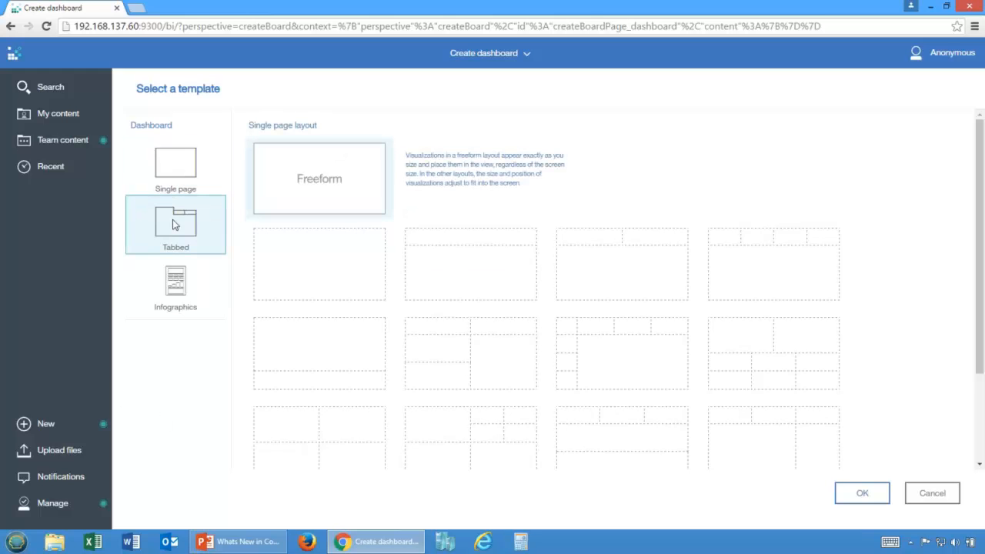
left_click(174, 300)
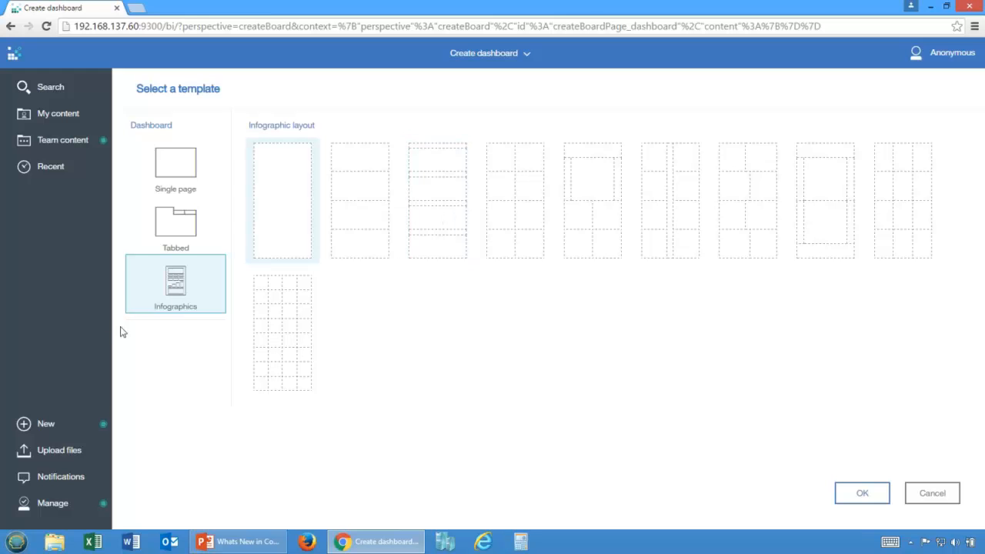
left_click(168, 230)
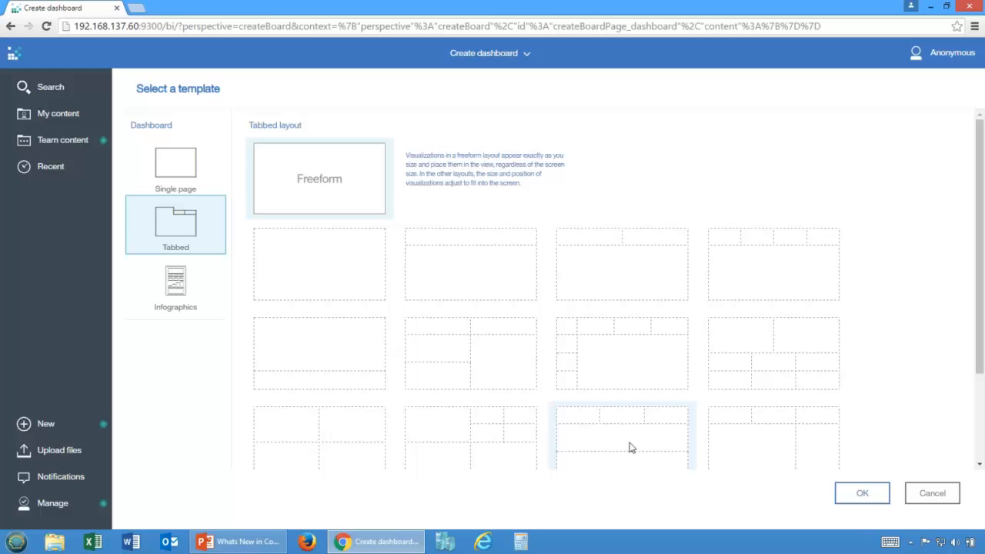
left_click_drag(980, 367, 980, 388)
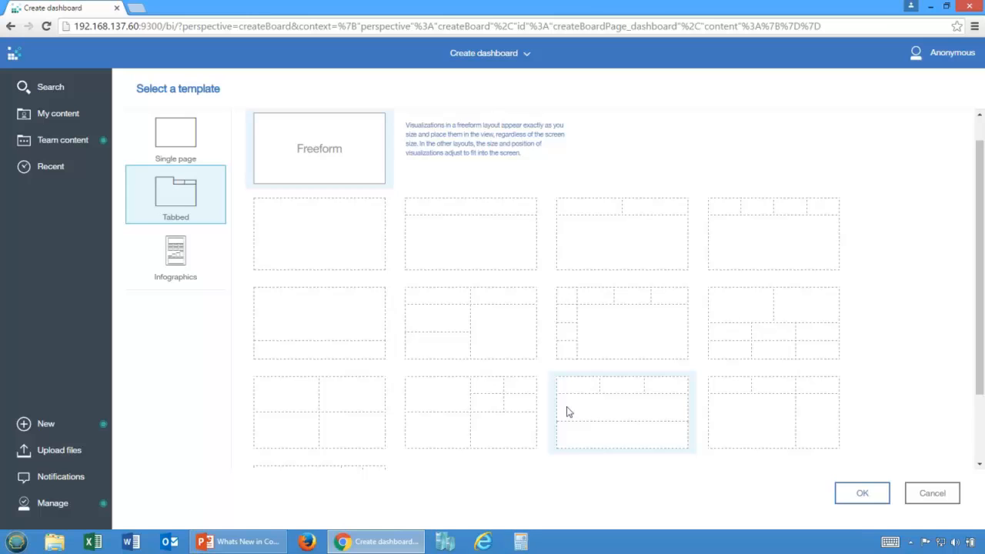
left_click(589, 416)
left_click(860, 496)
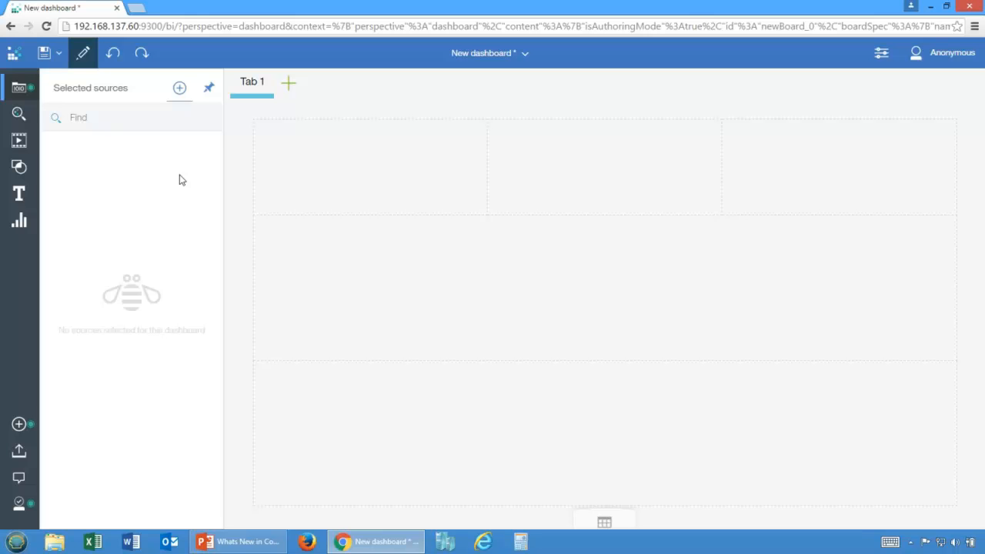
Step: Add Historical Sales Data.xlsx from My content as the dashboard's data source
left_click(179, 88)
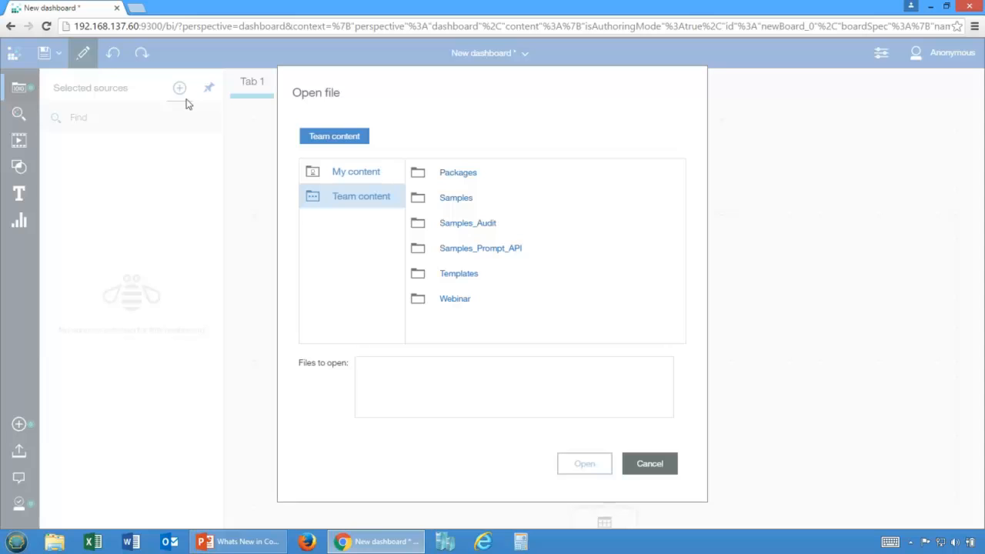
left_click(343, 171)
left_click(467, 174)
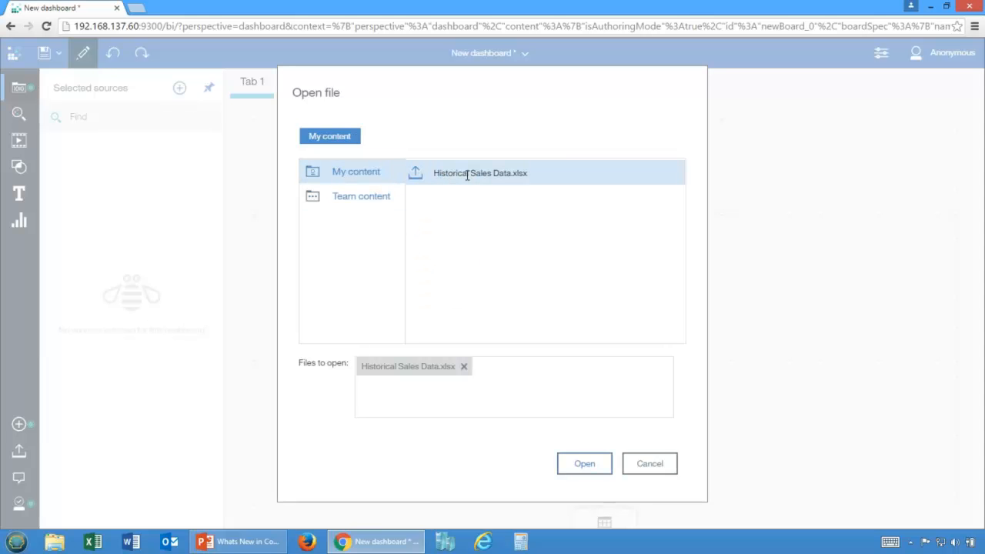
left_click(591, 464)
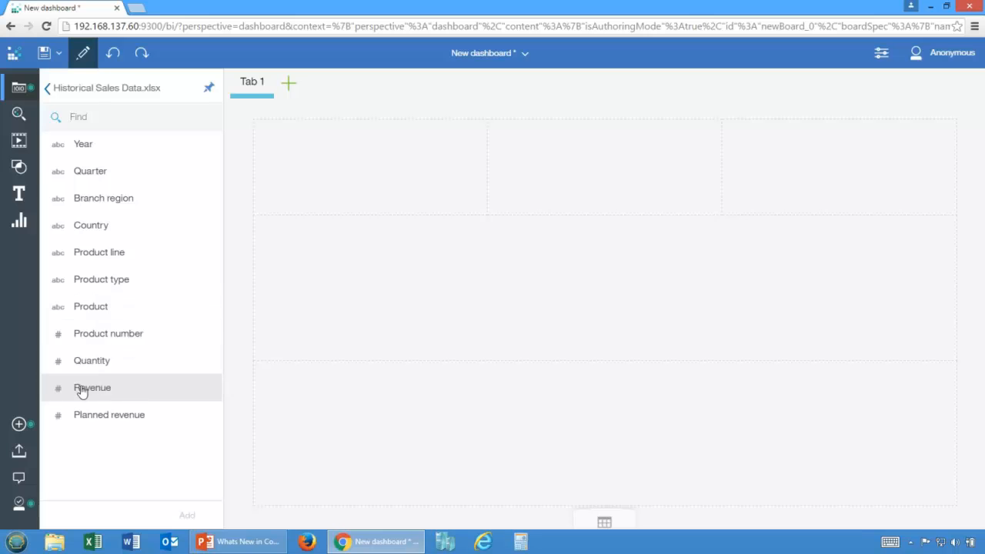
left_click_drag(81, 392, 368, 167)
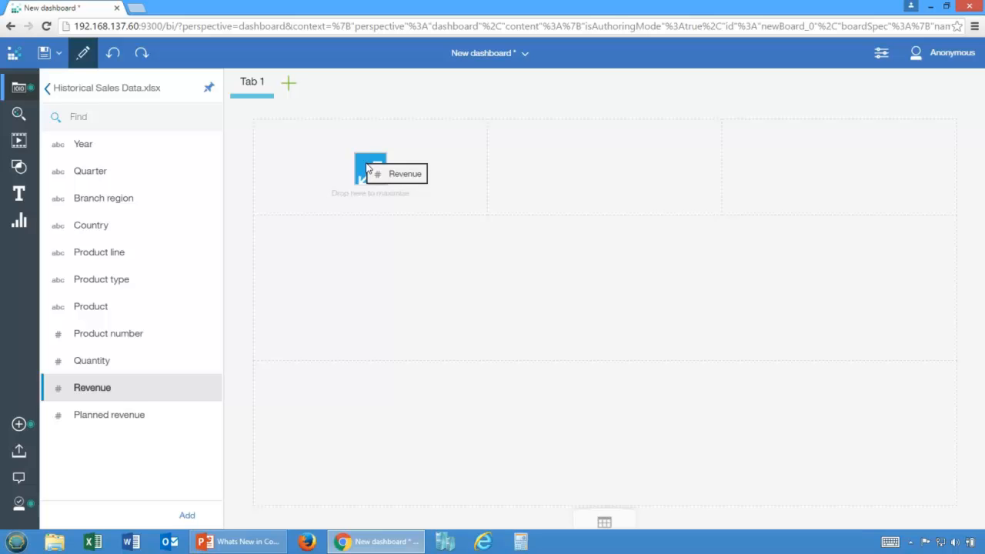
left_click_drag(368, 168, 368, 167)
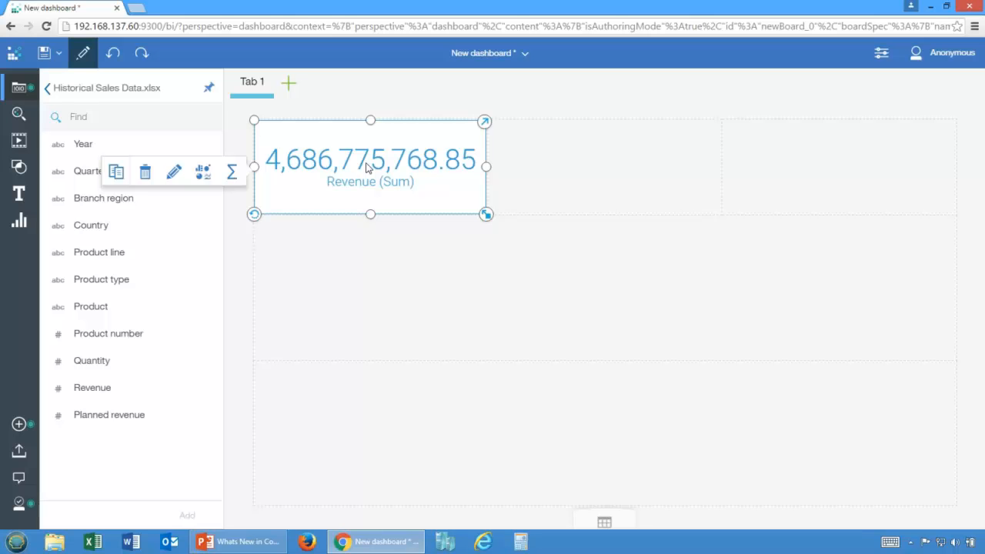
left_click(233, 172)
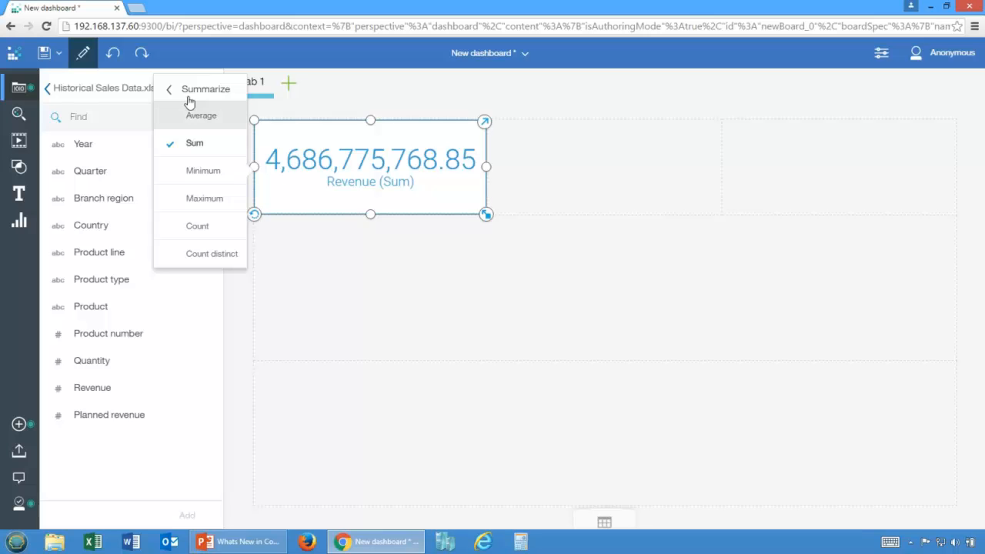
left_click(114, 53)
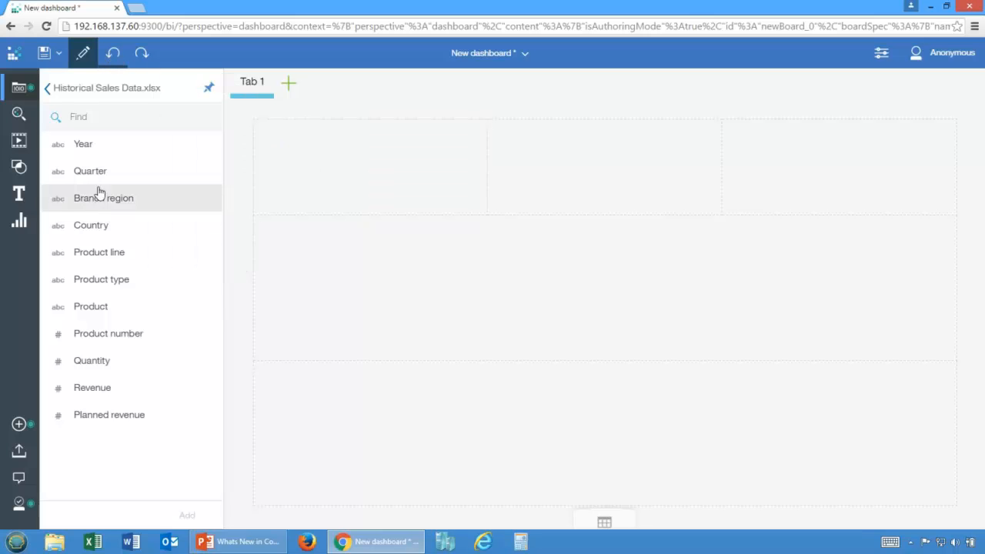
Step: Place Revenue in the first top-row cell and Planned revenue in the middle one, each maximized to fill its cell
left_click_drag(99, 387, 413, 159)
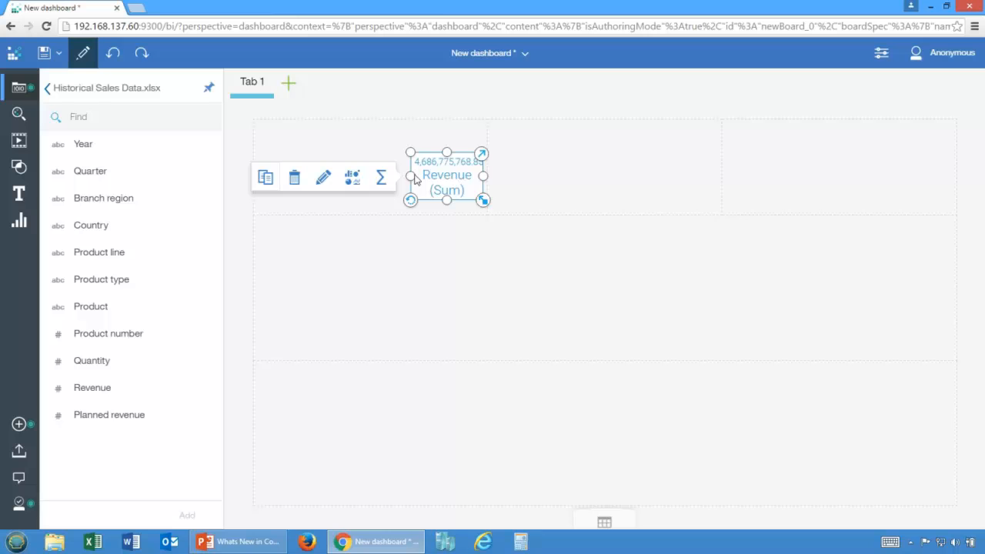
left_click_drag(417, 167, 375, 173)
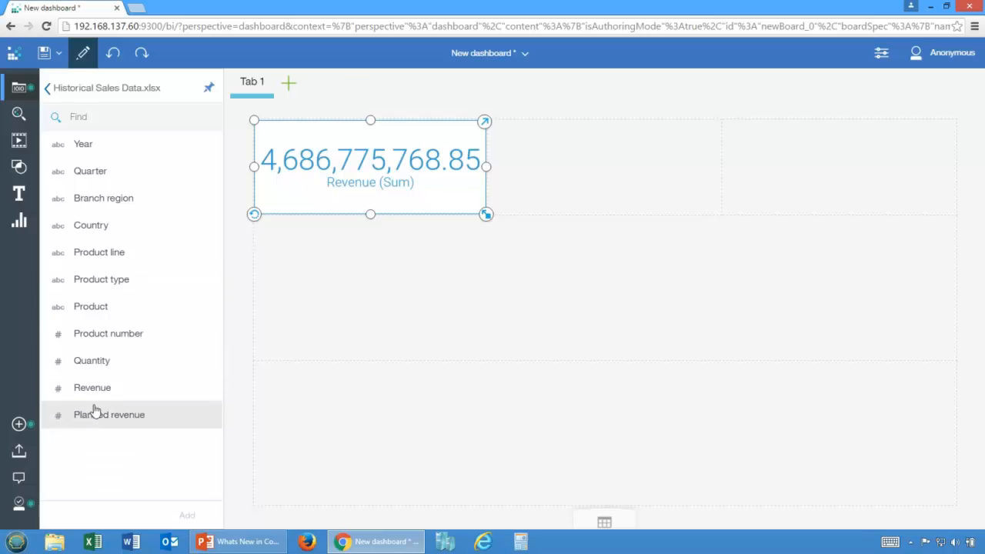
left_click_drag(97, 416, 600, 164)
left_click(431, 265)
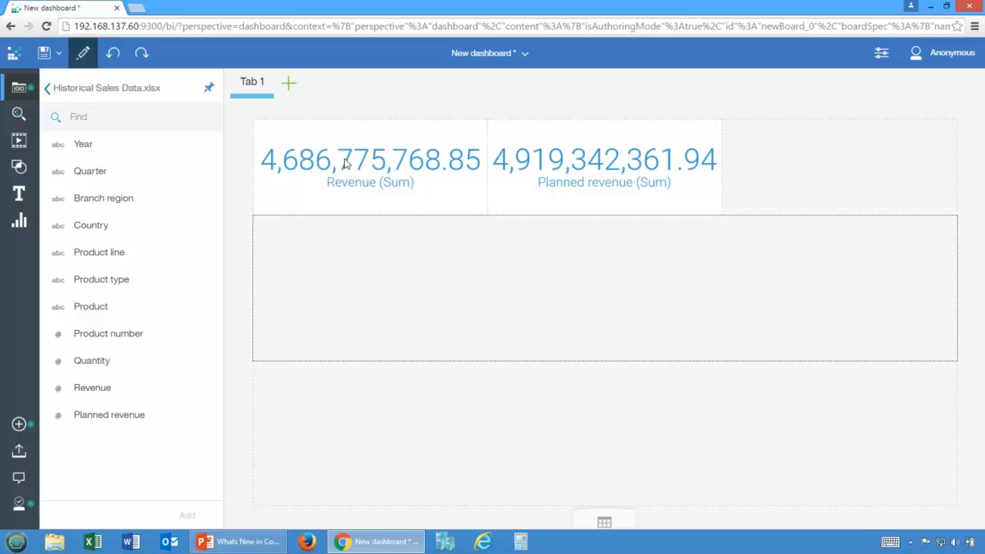
Step: Give both the Revenue and Planned revenue widgets a light grey fill and a light green border
left_click(406, 204)
left_click(515, 197, "ctrl")
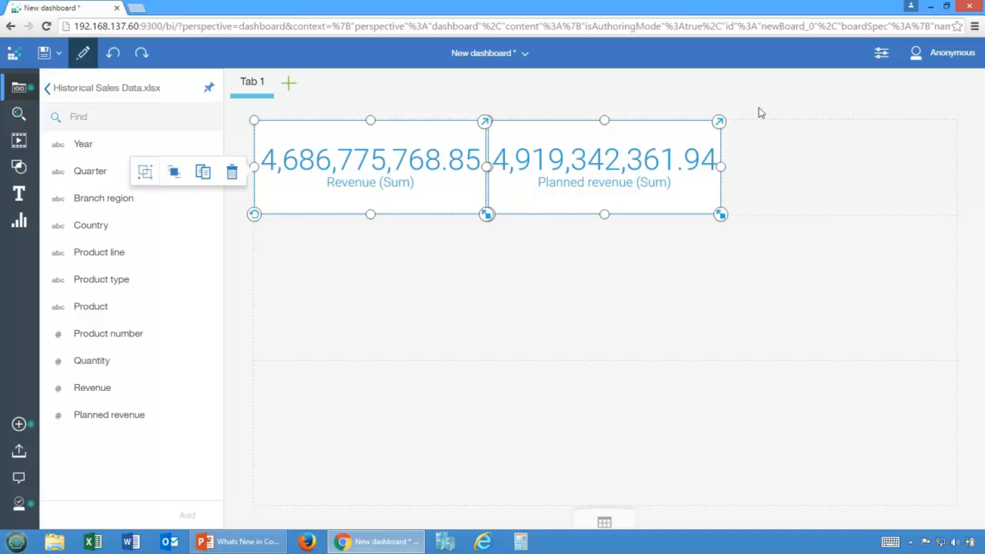
left_click(879, 55)
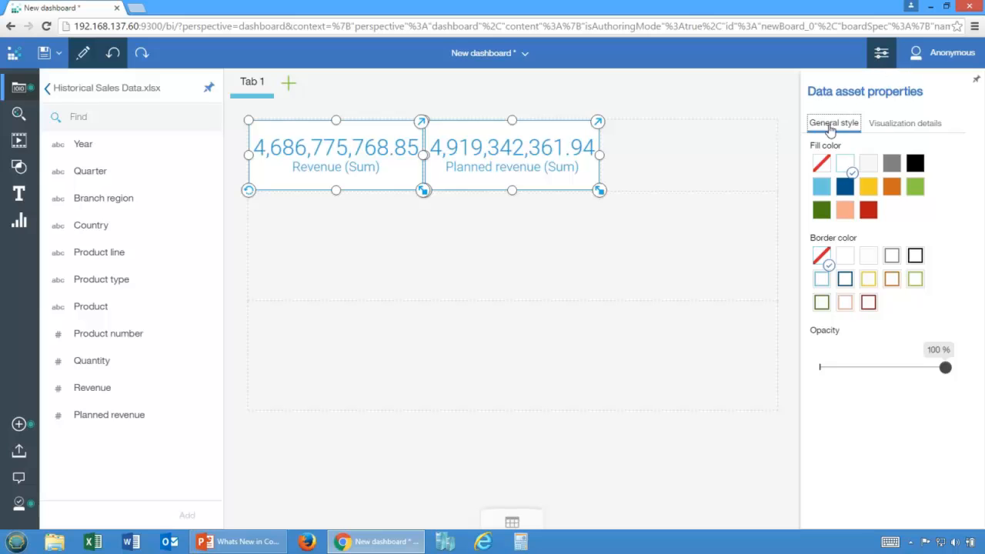
left_click(888, 125)
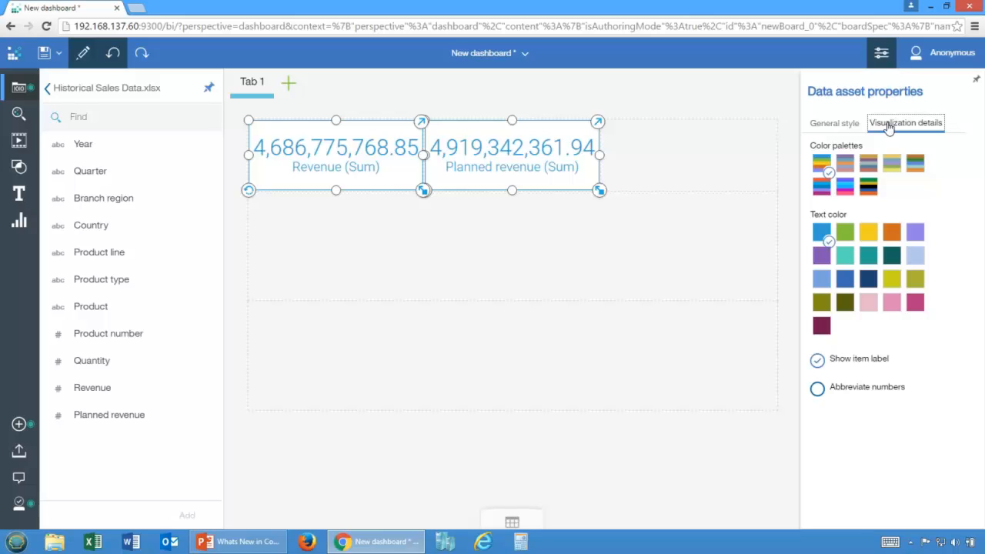
left_click(842, 127)
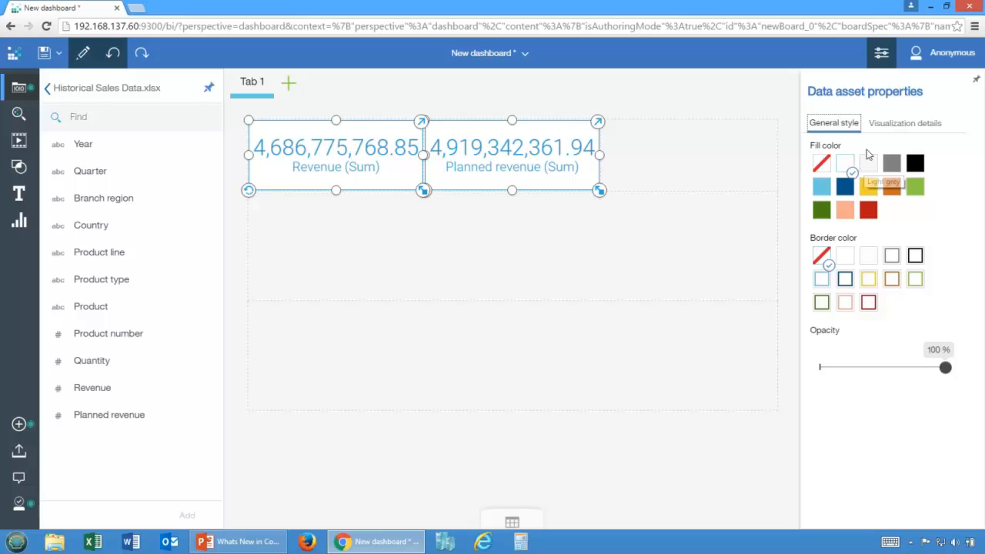
left_click(865, 162)
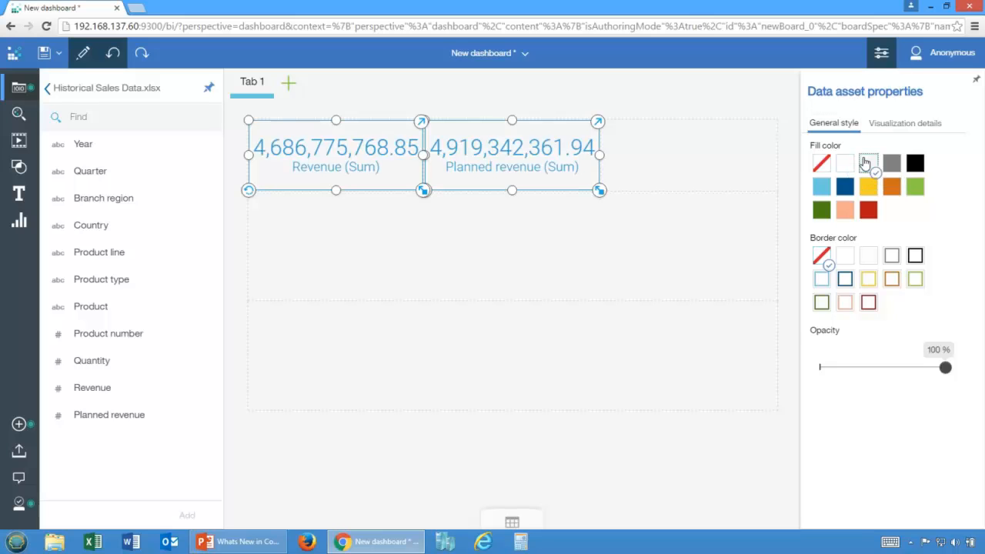
left_click(844, 163)
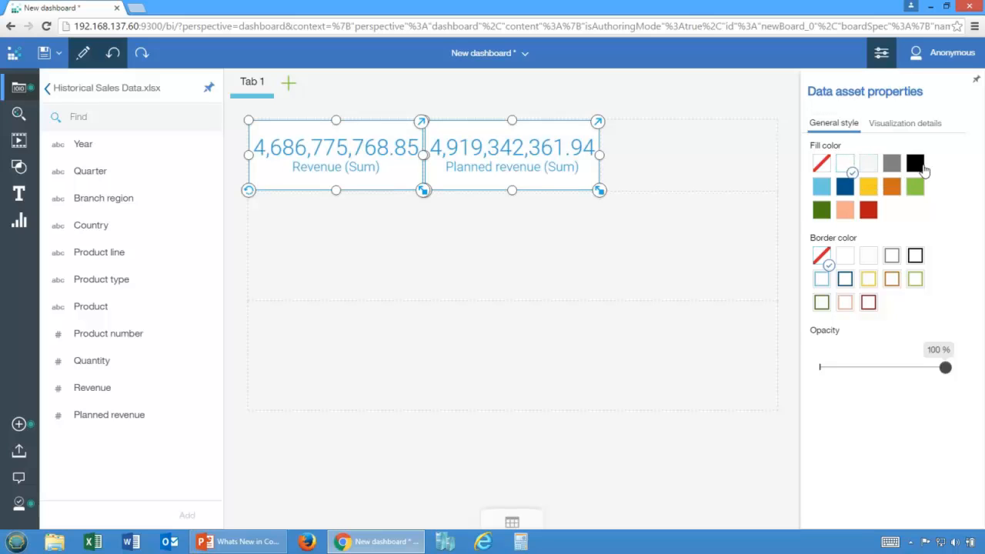
left_click(920, 164)
left_click(895, 166)
left_click(867, 166)
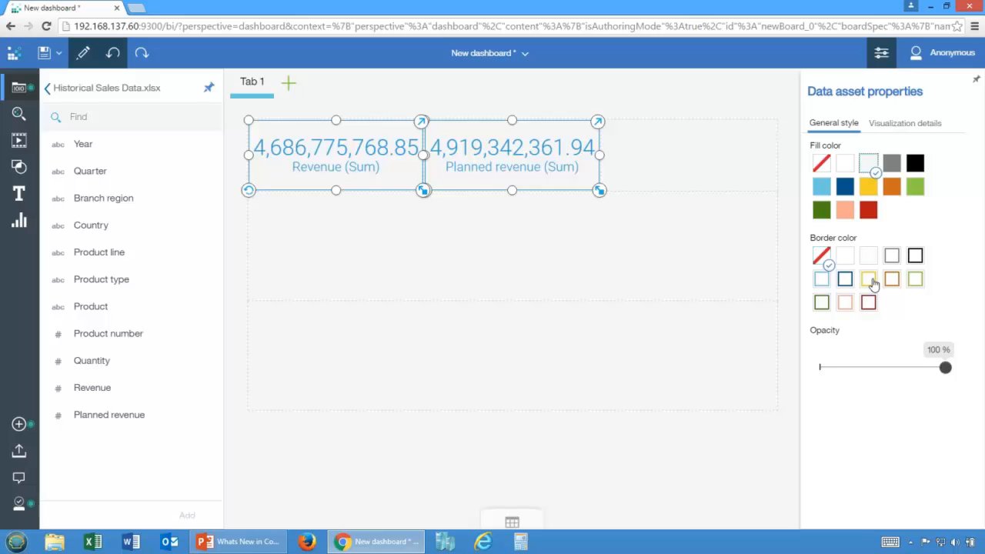
left_click(913, 280)
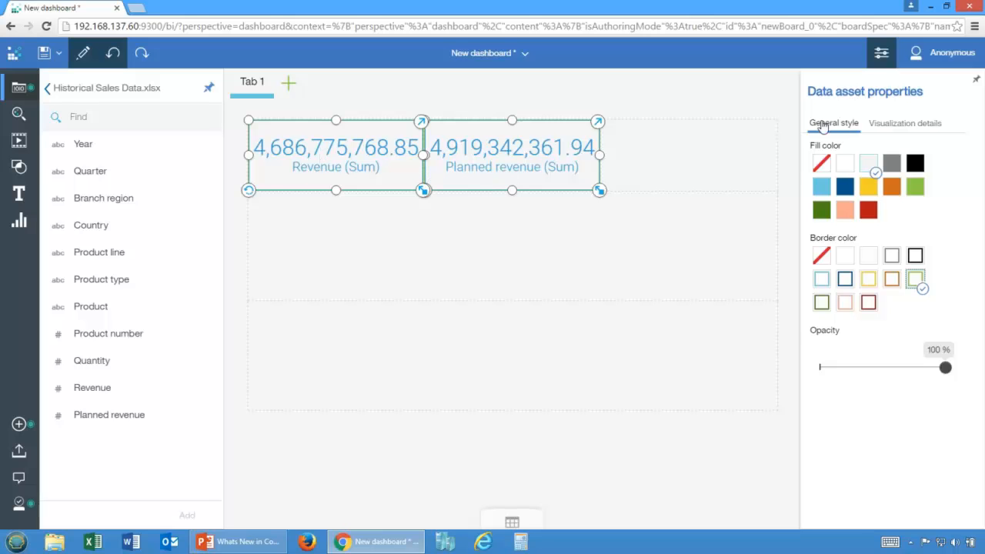
Step: Abbreviate the numbers in both the Revenue and Planned revenue widgets and close the properties
left_click(887, 127)
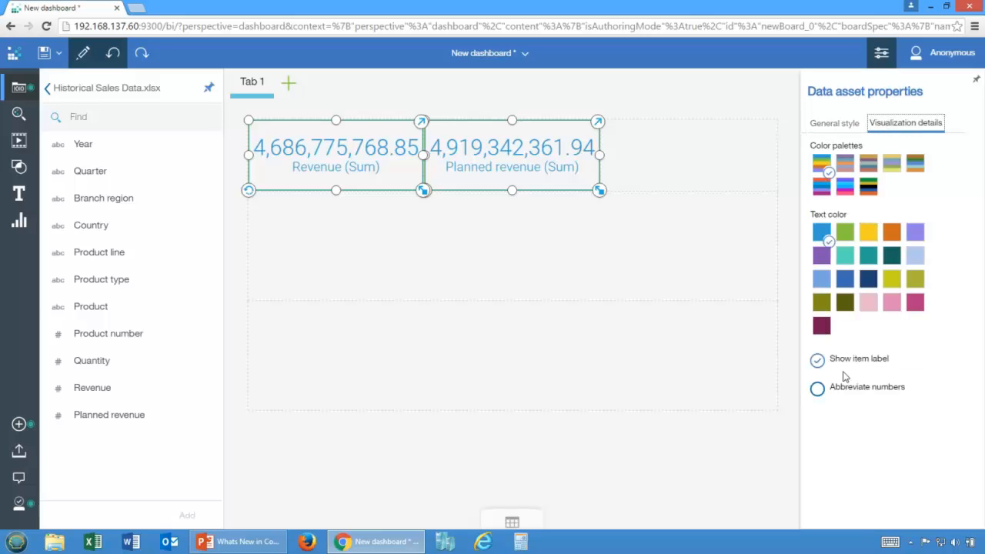
left_click(818, 390)
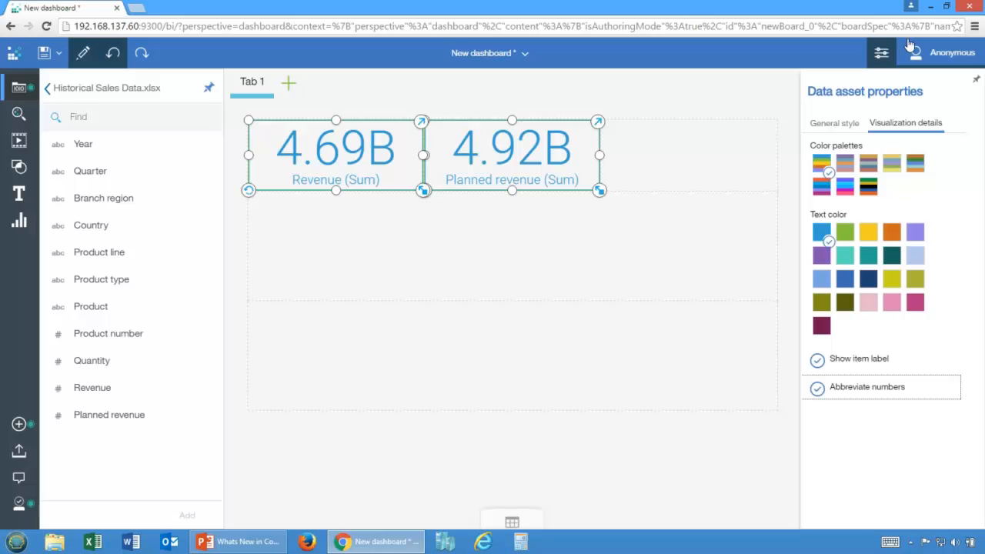
left_click(721, 161)
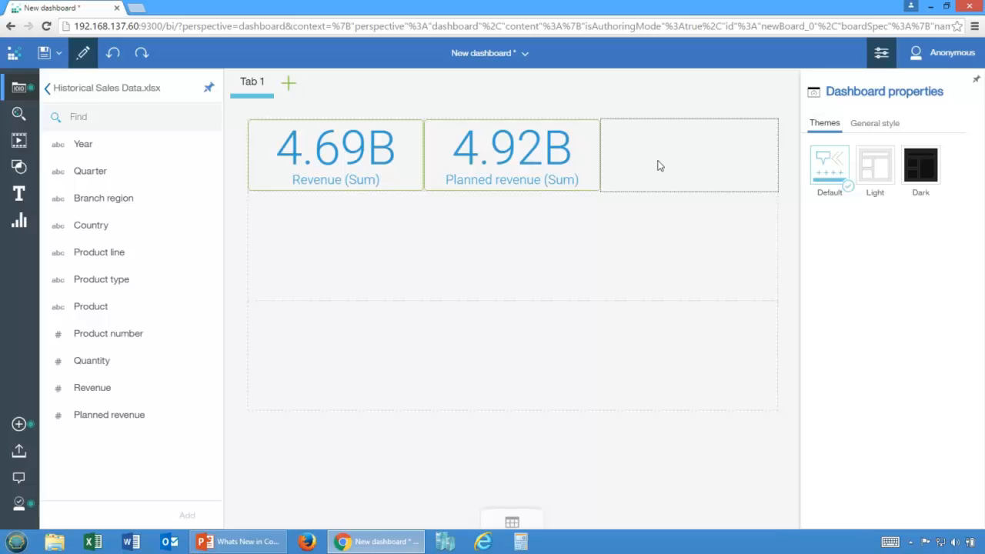
left_click(877, 53)
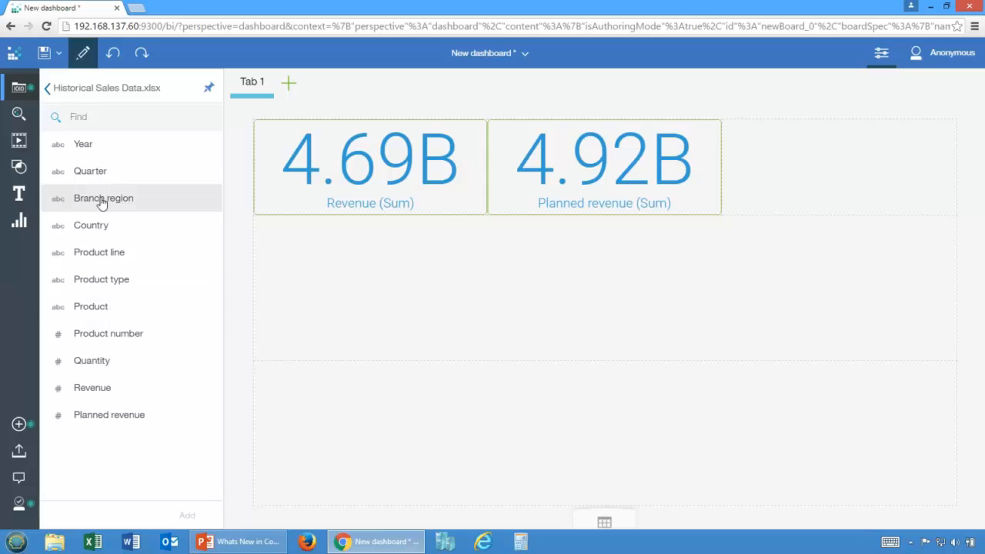
Step: Place Branch region in the upper full-width row and add Revenue to it as a chart
left_click_drag(99, 198, 598, 284)
left_click(486, 271)
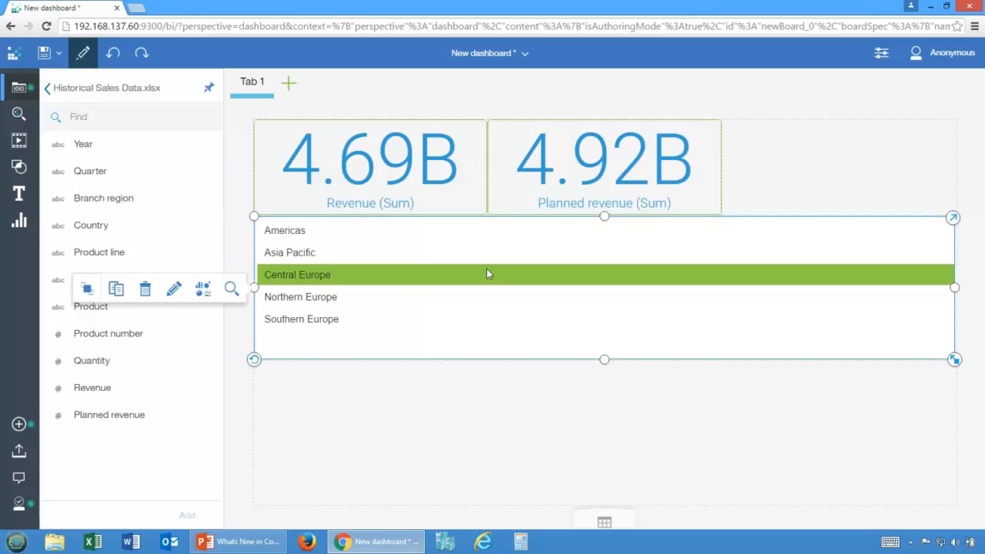
left_click(554, 270)
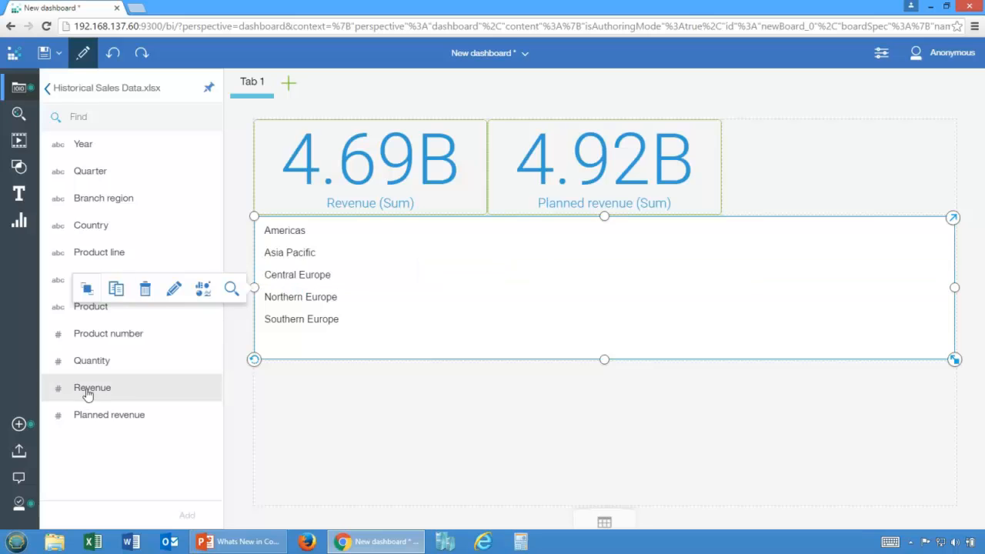
left_click_drag(87, 394, 496, 281)
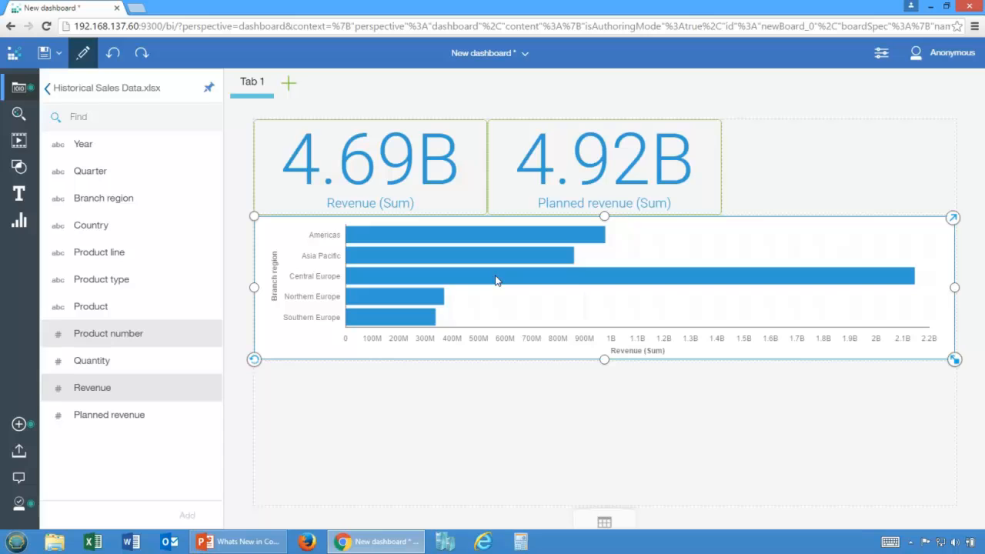
Step: Try Planned revenue as a second measure in the branch region chart, undo it, and color the chart by Product line instead
left_click_drag(100, 414, 462, 284)
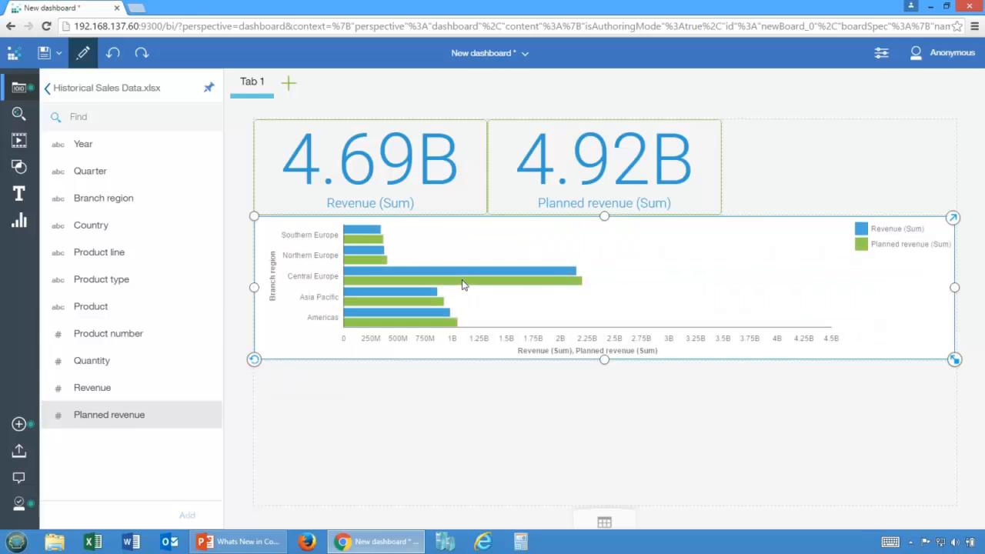
left_click(113, 54)
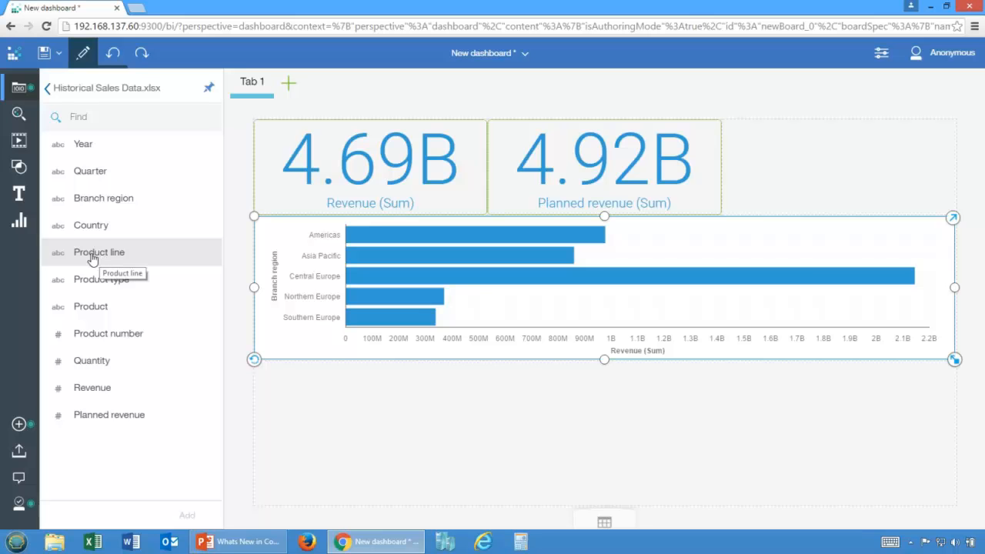
left_click_drag(91, 259, 412, 267)
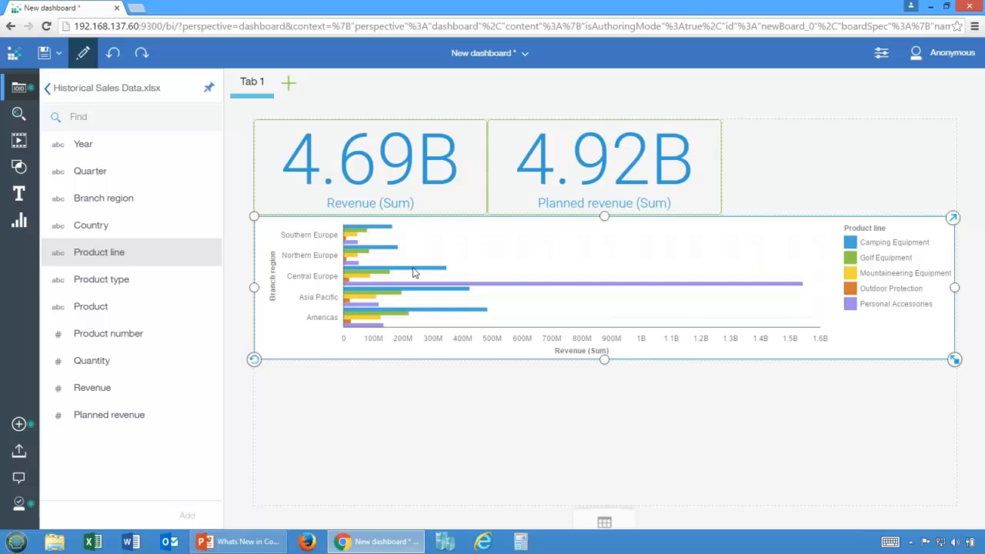
Step: Replace Branch region with Country as the chart's axis label, remove Product line from Color by, and stretch the chart over both full-width rows
left_click(953, 220)
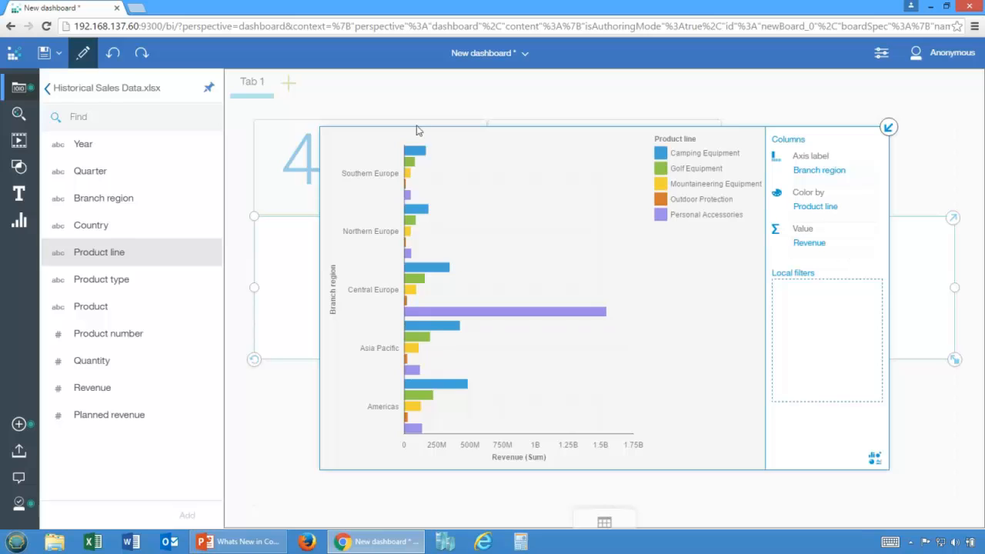
left_click_drag(76, 225, 800, 170)
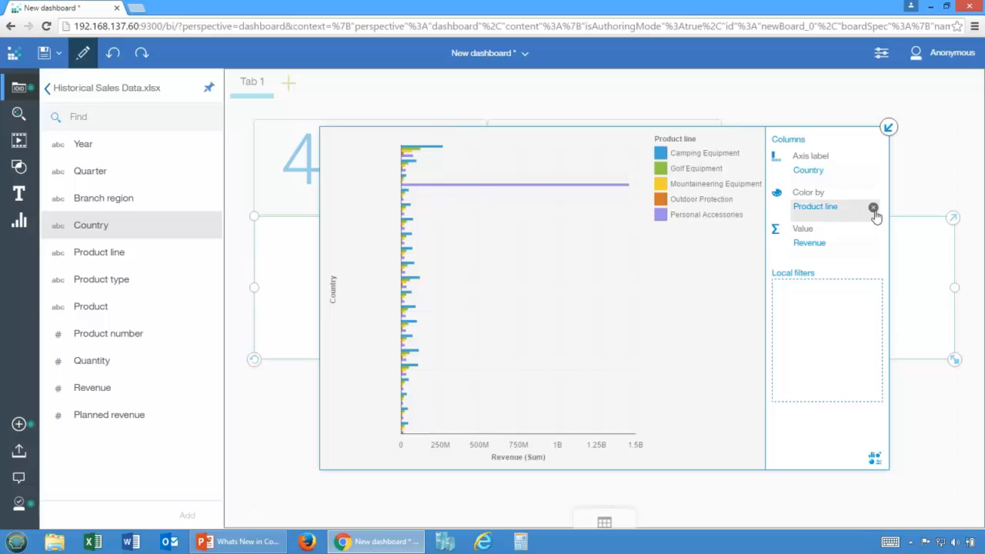
left_click(873, 210)
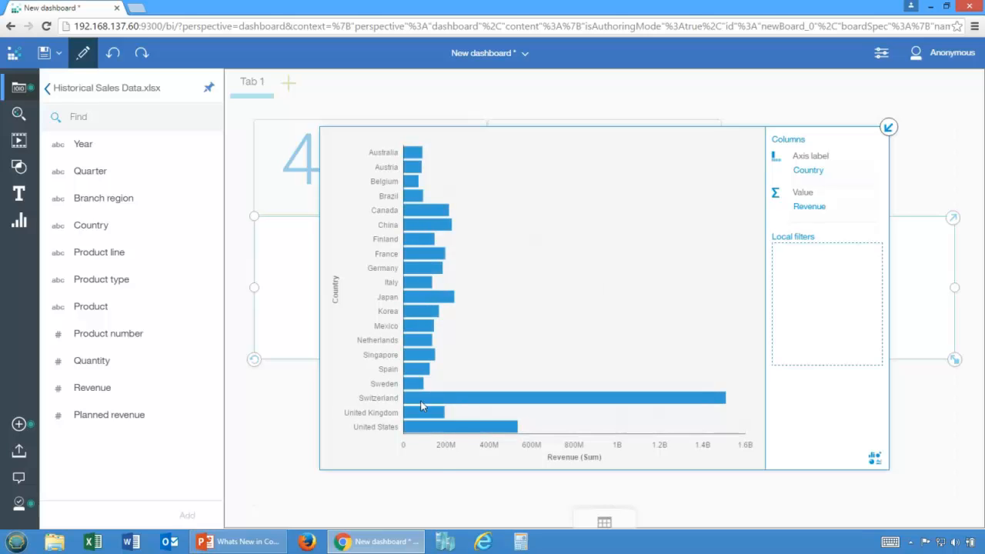
left_click(889, 127)
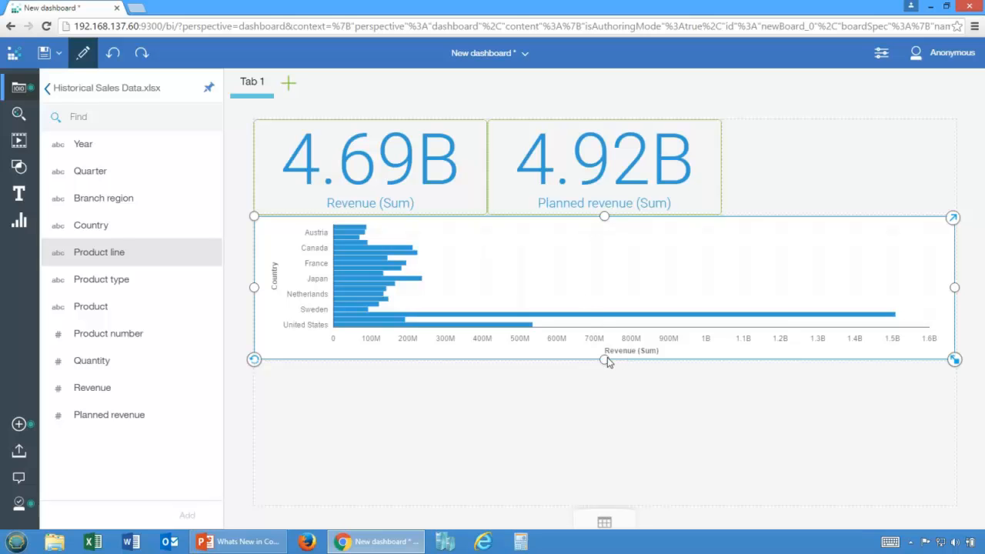
left_click_drag(605, 360, 607, 494)
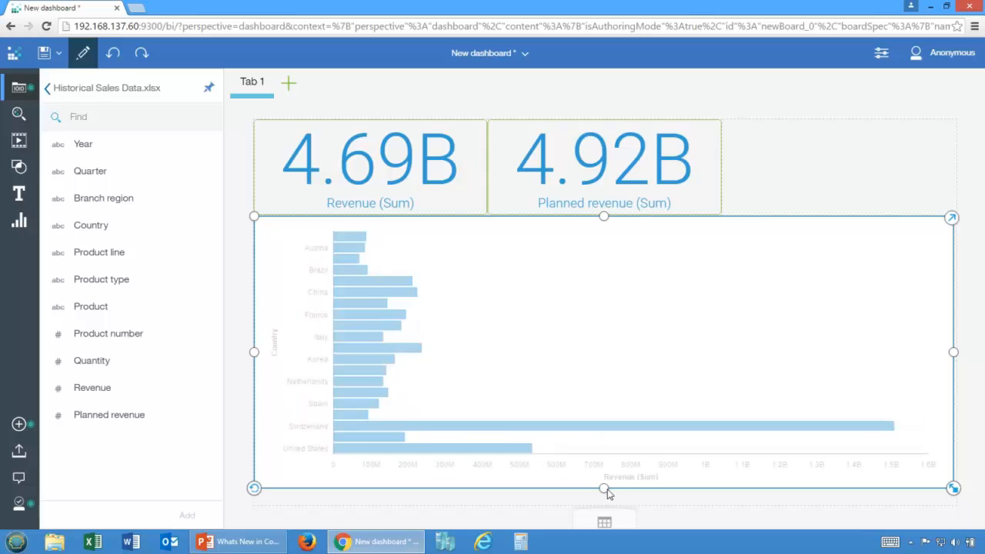
left_click_drag(607, 493, 606, 498)
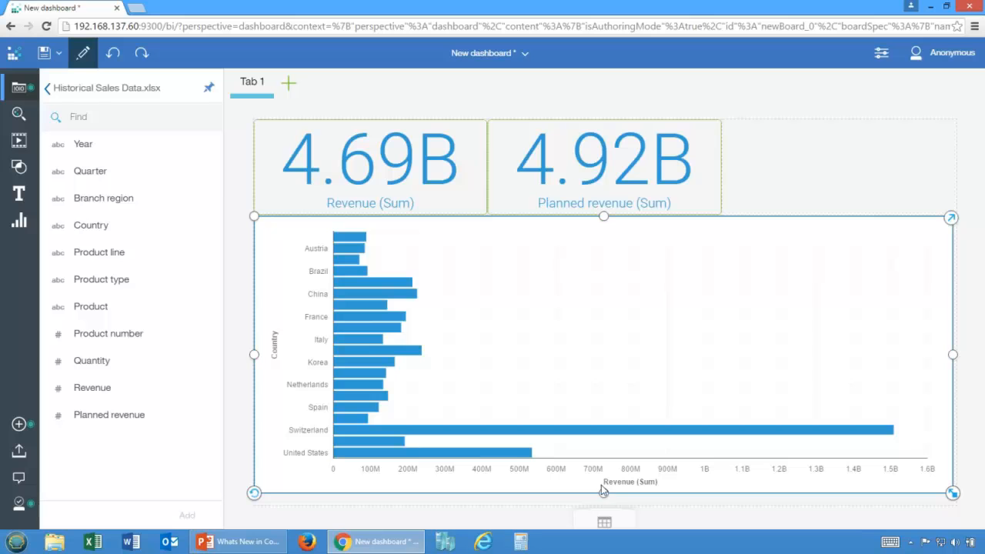
Step: Change the revenue by country chart to a Map and move it into the empty third top-row cell, maximized to fill it
left_click(280, 282)
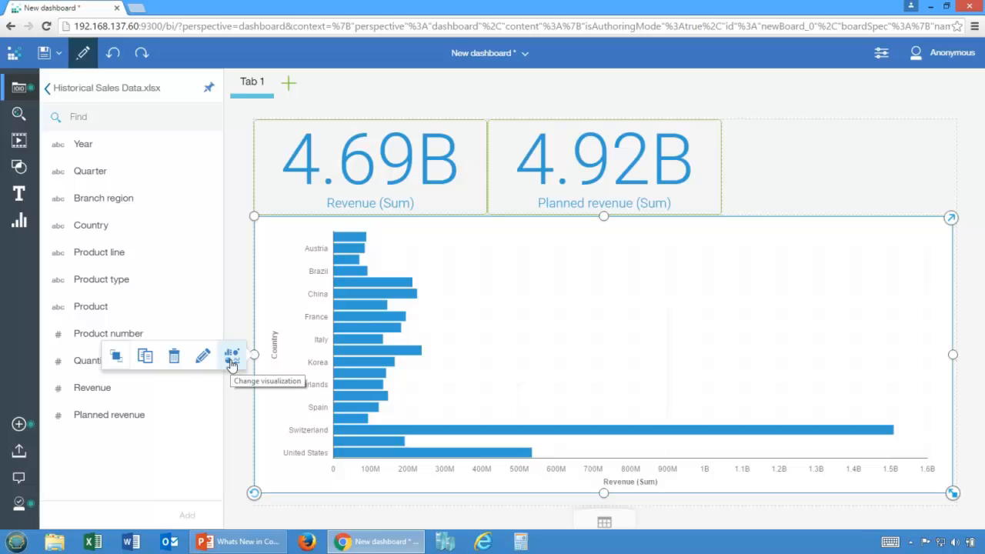
left_click(950, 218)
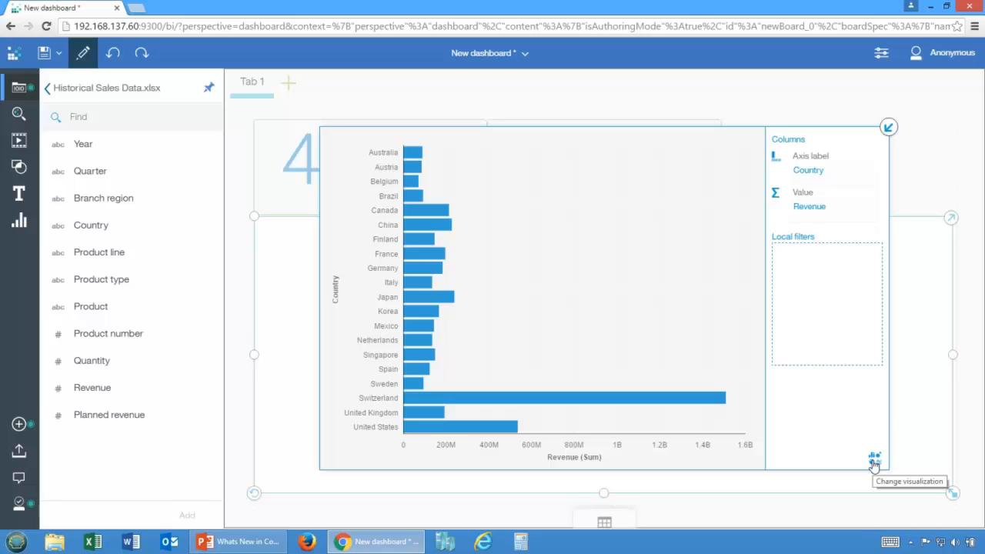
left_click(874, 460)
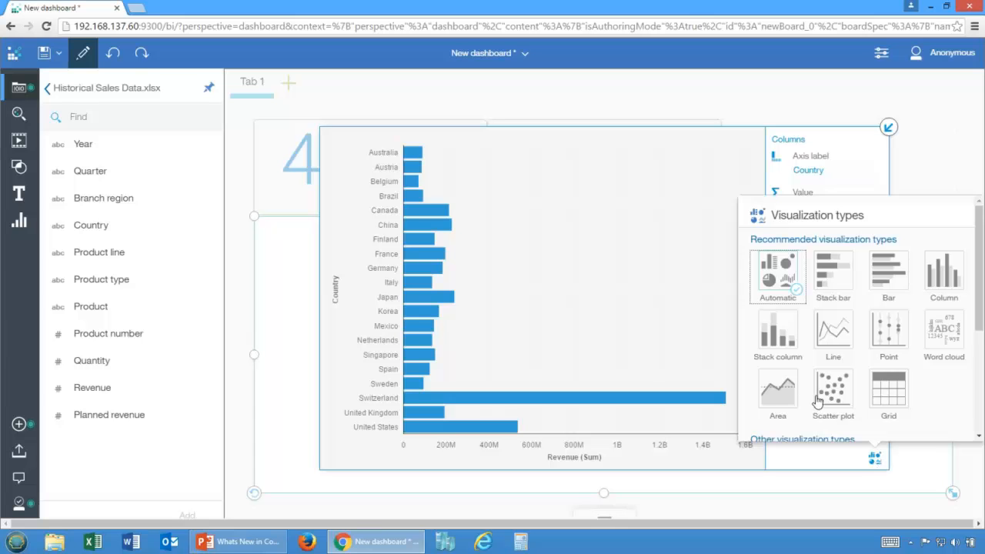
scroll(980, 307, "down", 3)
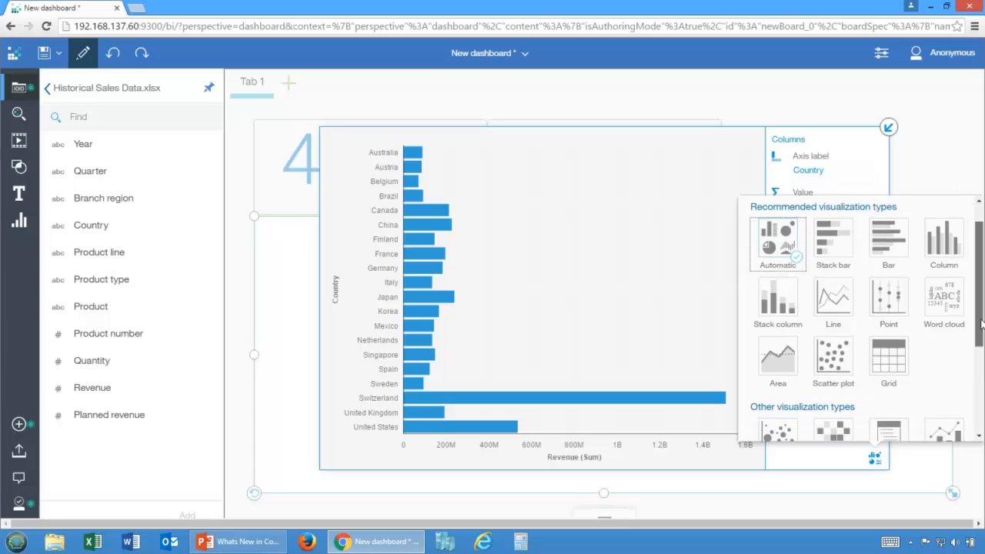
scroll(980, 308, "up", 4)
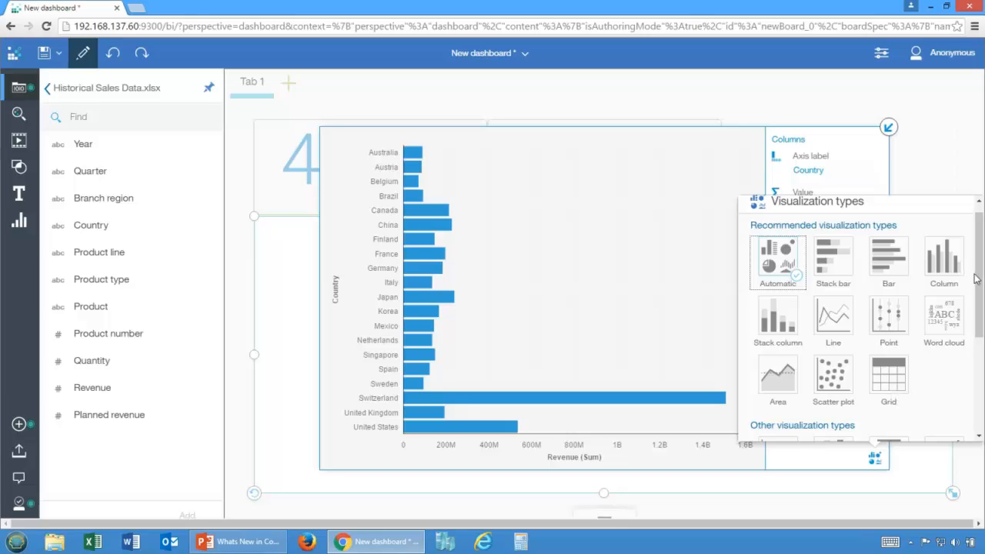
left_click_drag(975, 278, 982, 377)
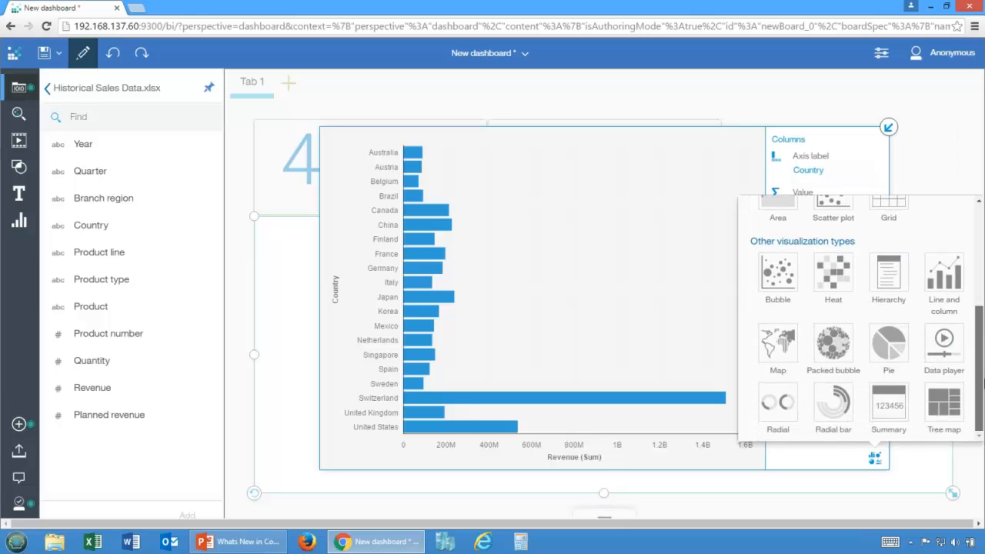
left_click(777, 346)
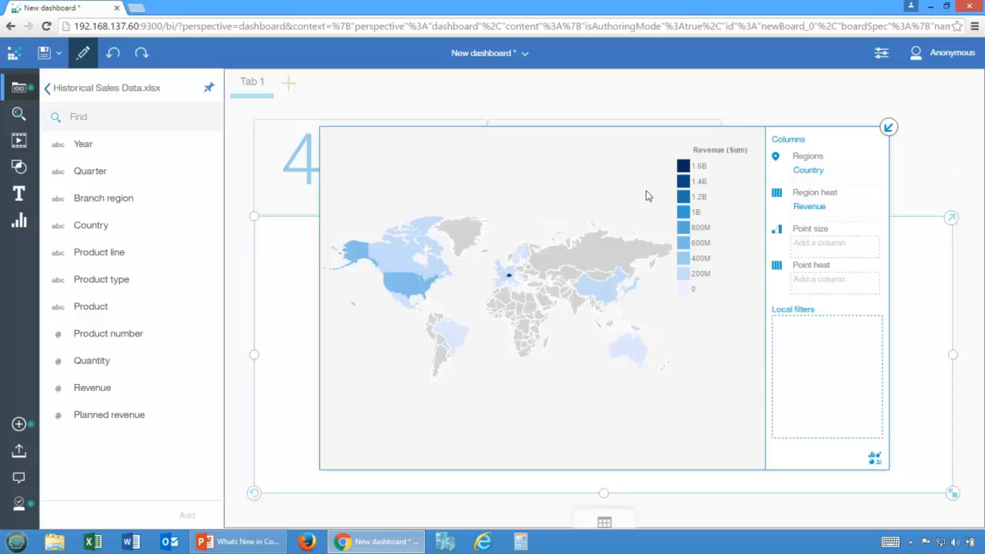
left_click(887, 129)
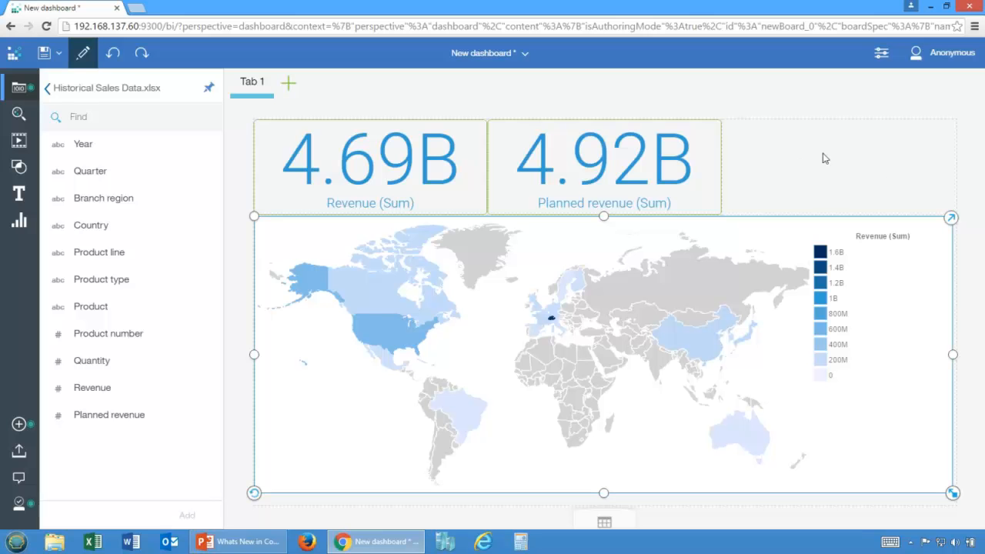
left_click_drag(705, 338, 837, 177)
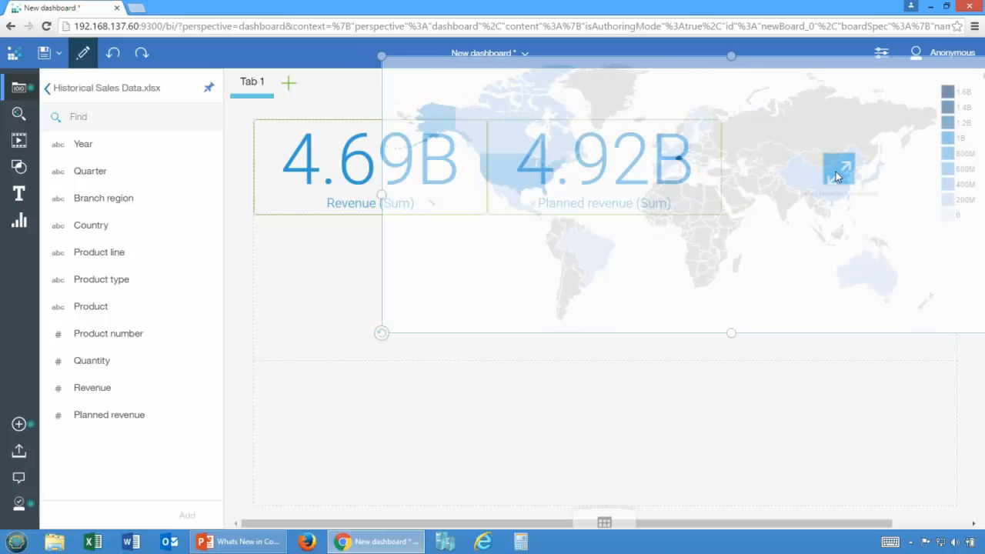
left_click_drag(837, 177, 837, 177)
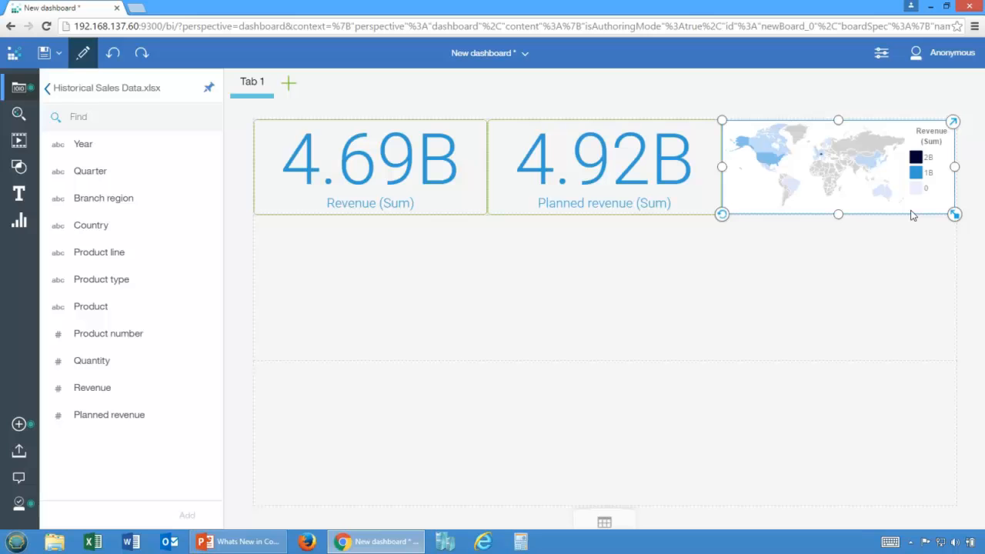
Step: Add a Line visualization to the upper full-width row with Year as horizontal axis, Product line as color and Revenue as vertical axis
left_click(19, 222)
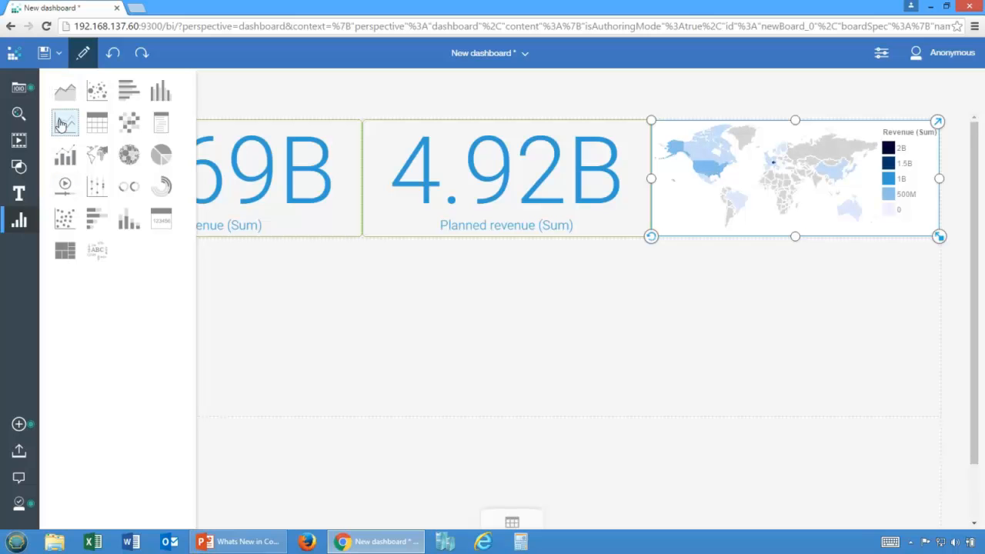
left_click_drag(62, 125, 509, 337)
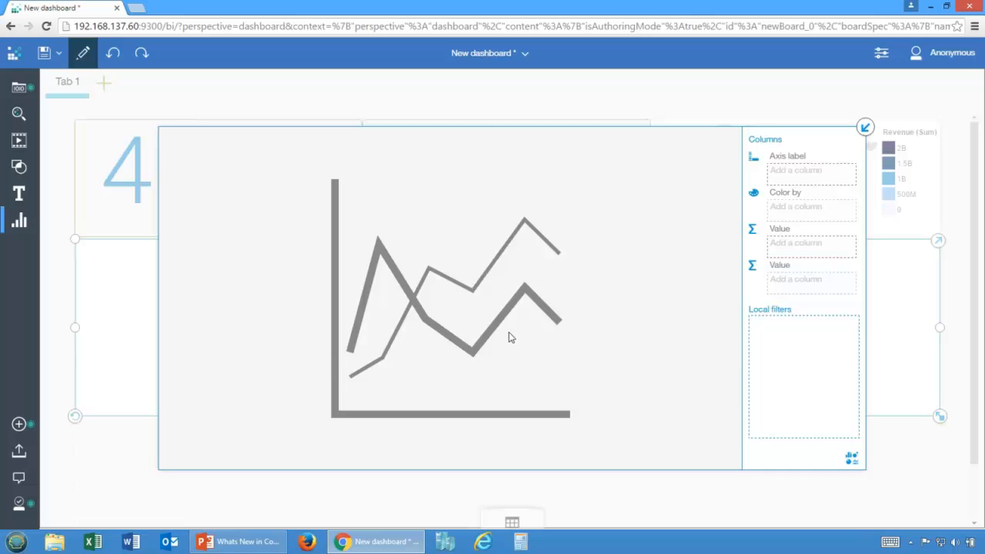
left_click(511, 522)
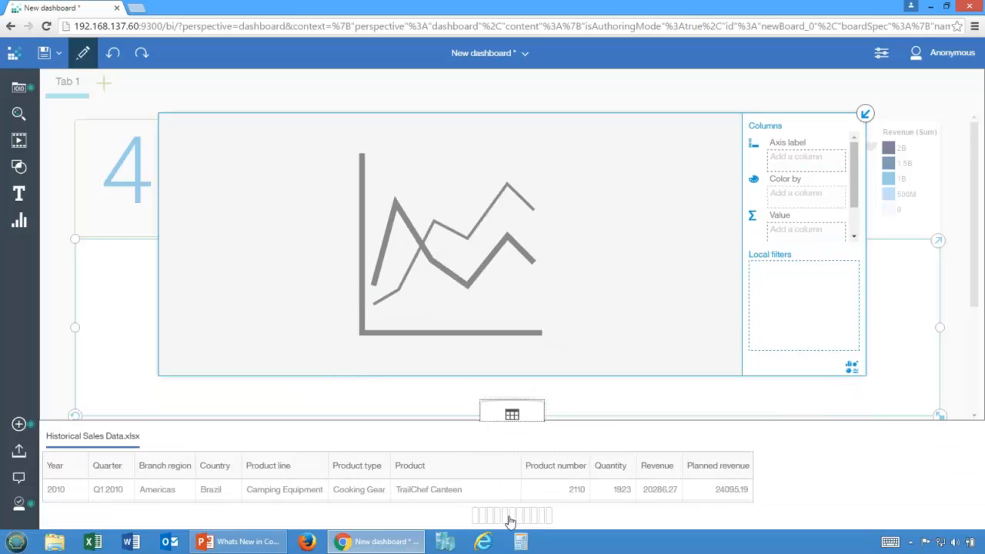
left_click_drag(288, 466, 794, 198)
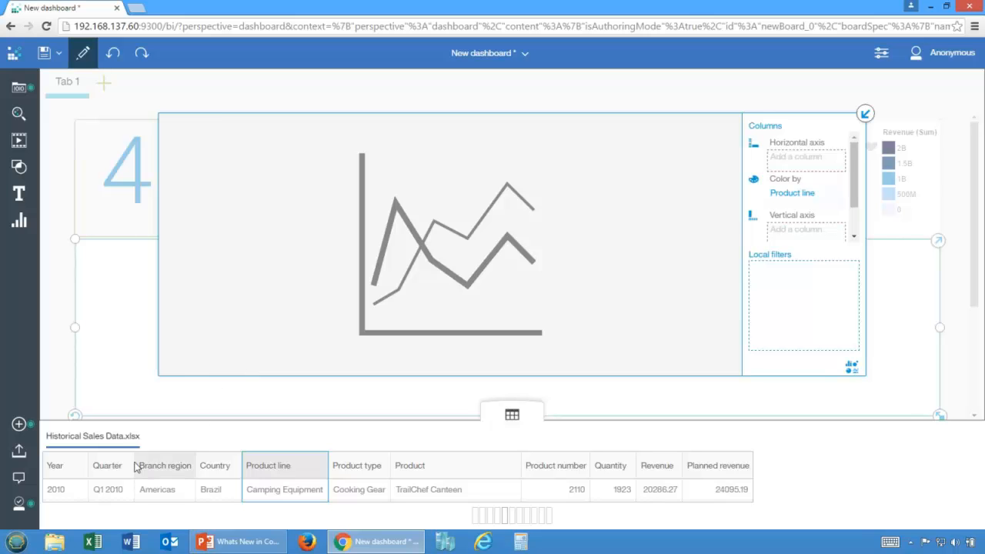
left_click_drag(65, 466, 795, 159)
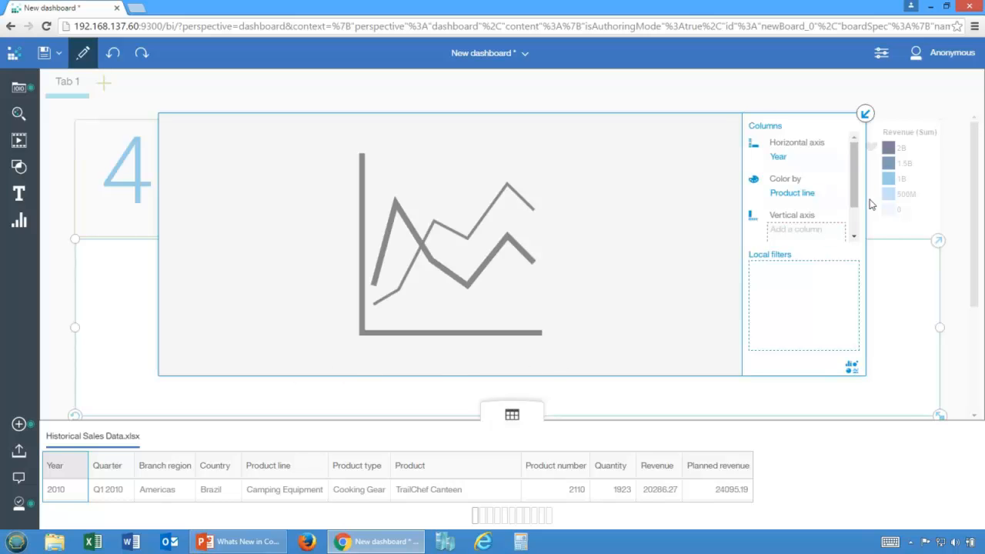
left_click_drag(859, 205, 858, 229)
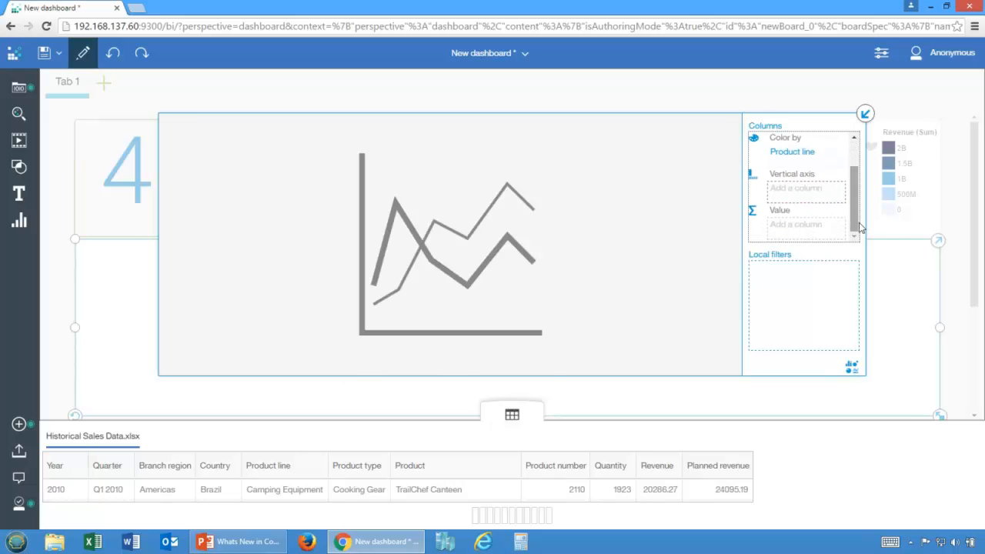
left_click_drag(660, 469, 789, 191)
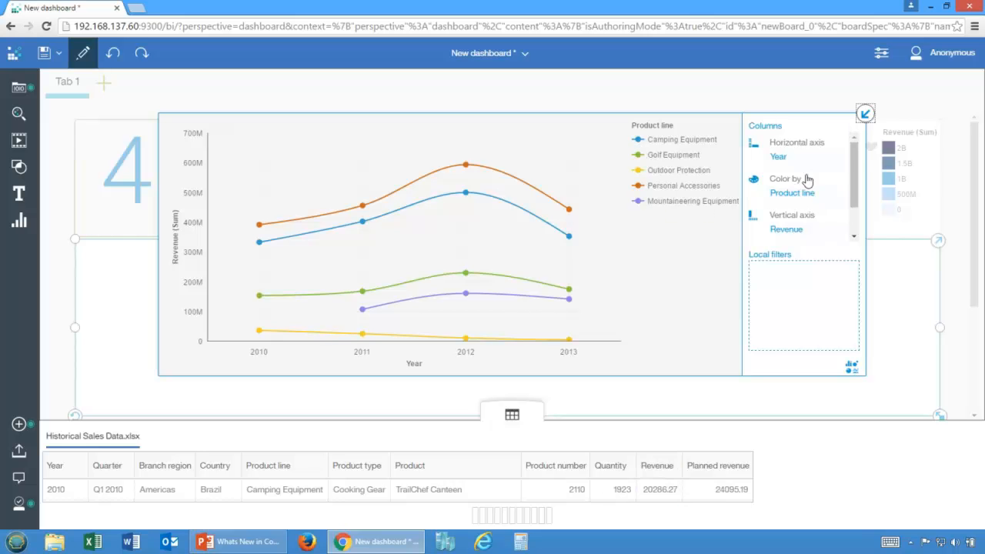
left_click(865, 116)
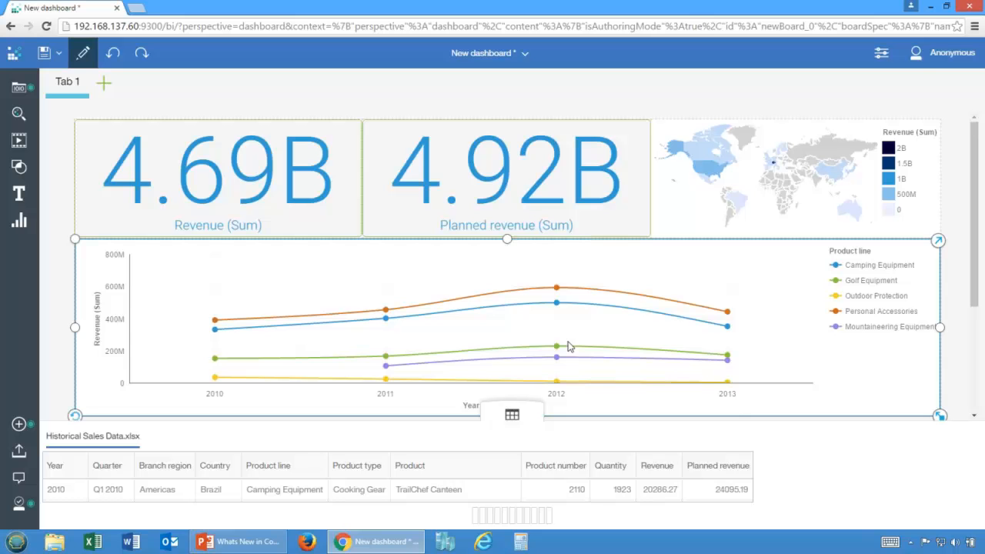
Step: Change the revenue by year and product line chart from a Line to a Heat visualization and collapse its expanded view
left_click(938, 241)
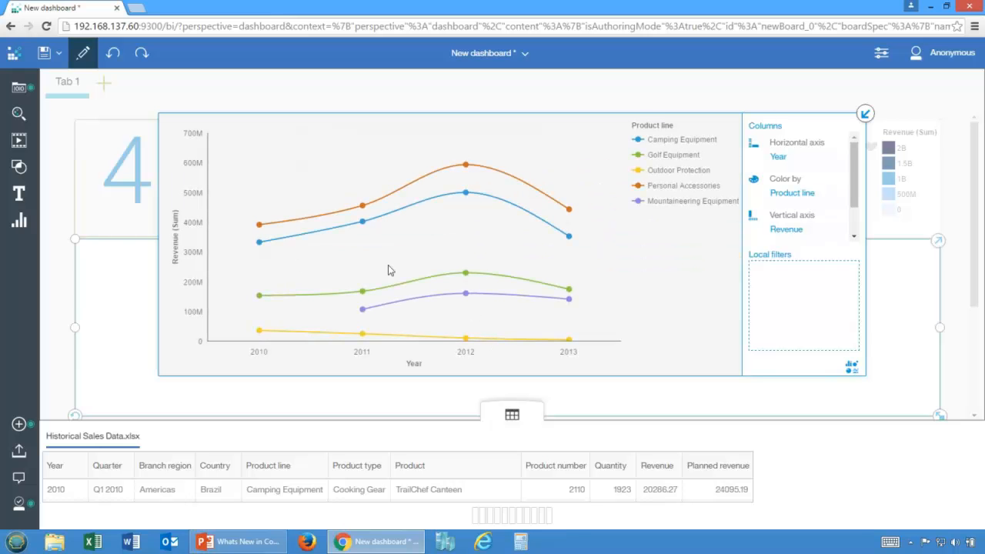
left_click(852, 367)
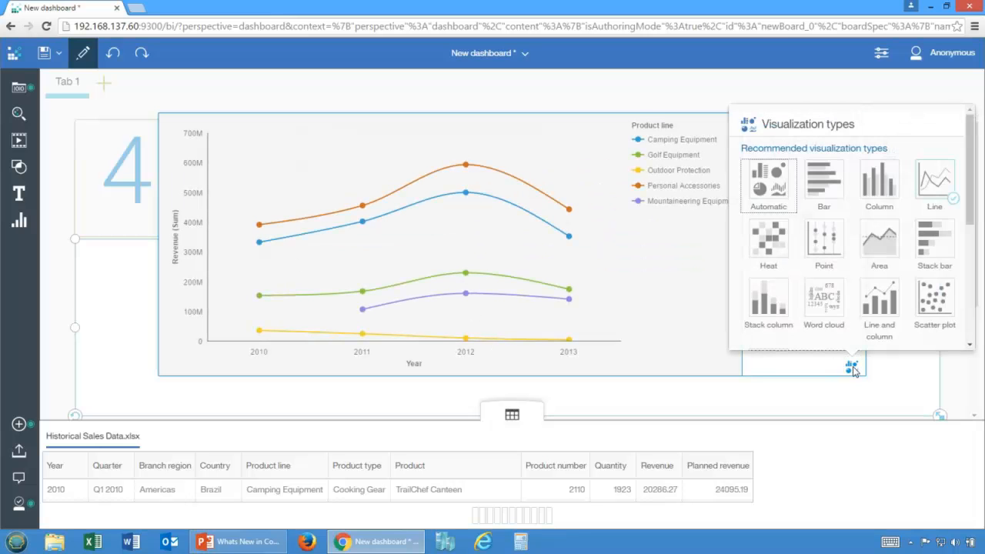
left_click(764, 242)
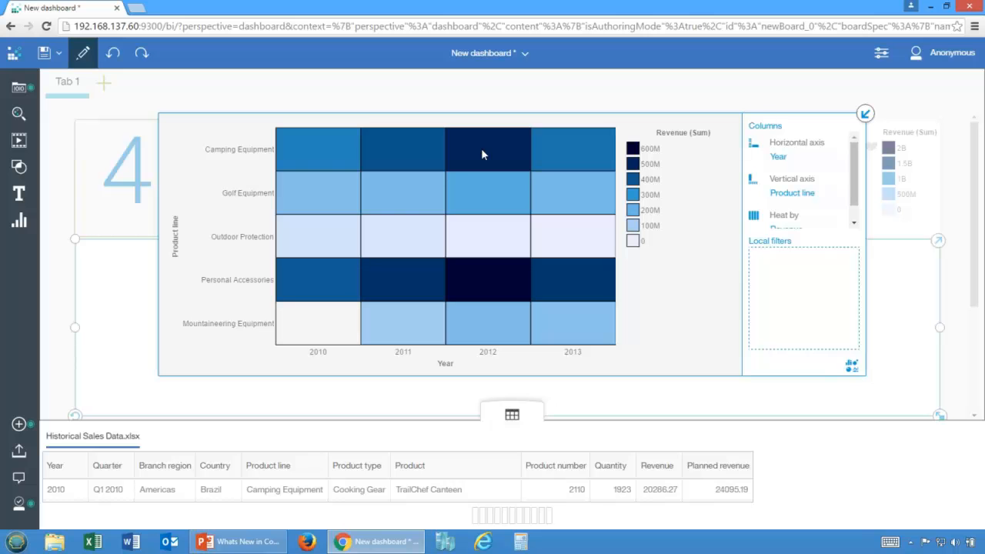
left_click(852, 366)
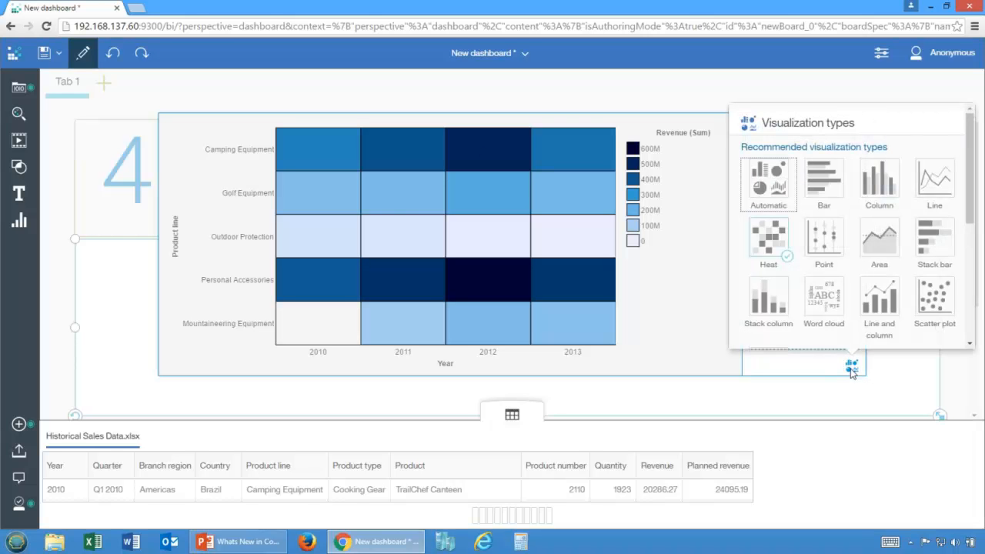
left_click(852, 369)
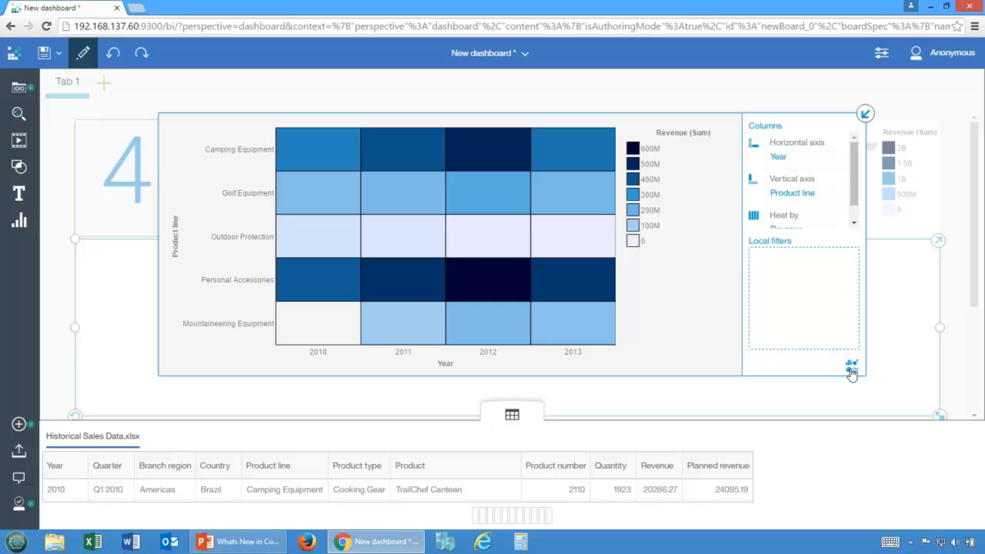
left_click(867, 116)
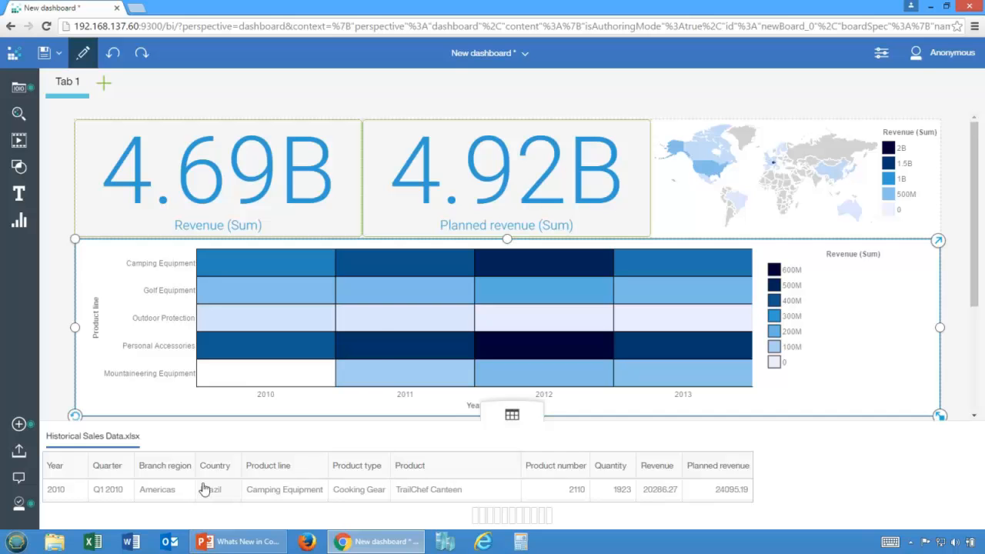
Step: Filter the whole dashboard by Country to Australia, Austria, Belgium, Brazil and Canada, and hide the data table
left_click(219, 464)
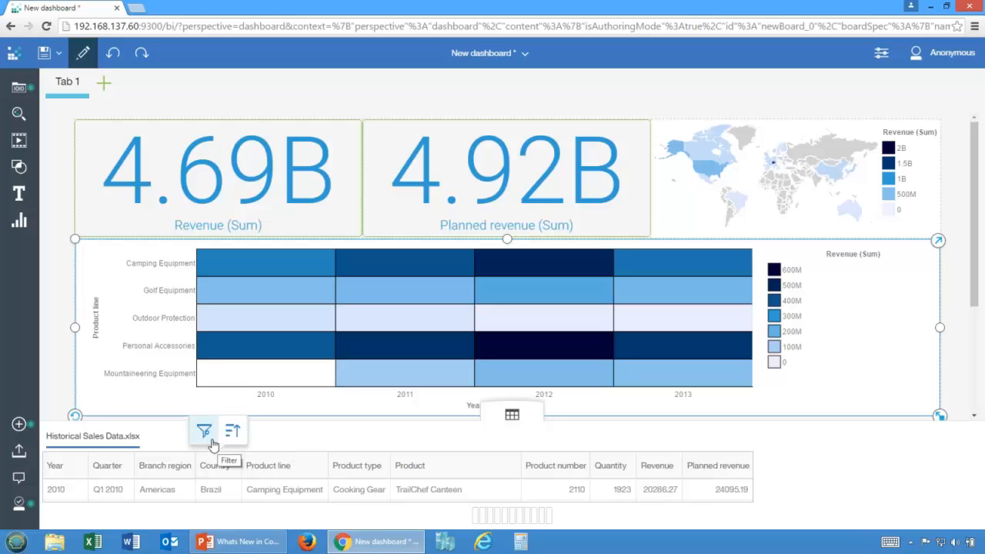
left_click(204, 433)
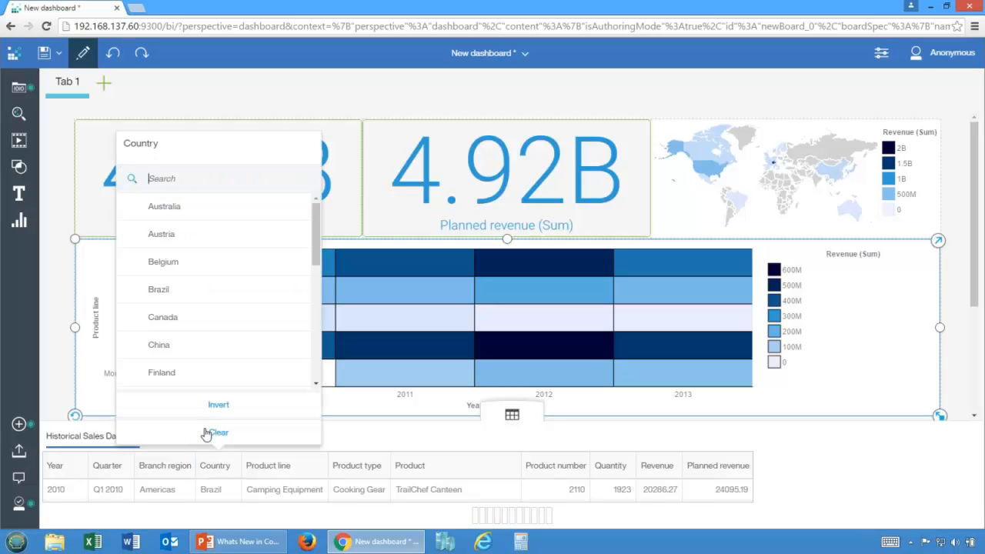
left_click(172, 214)
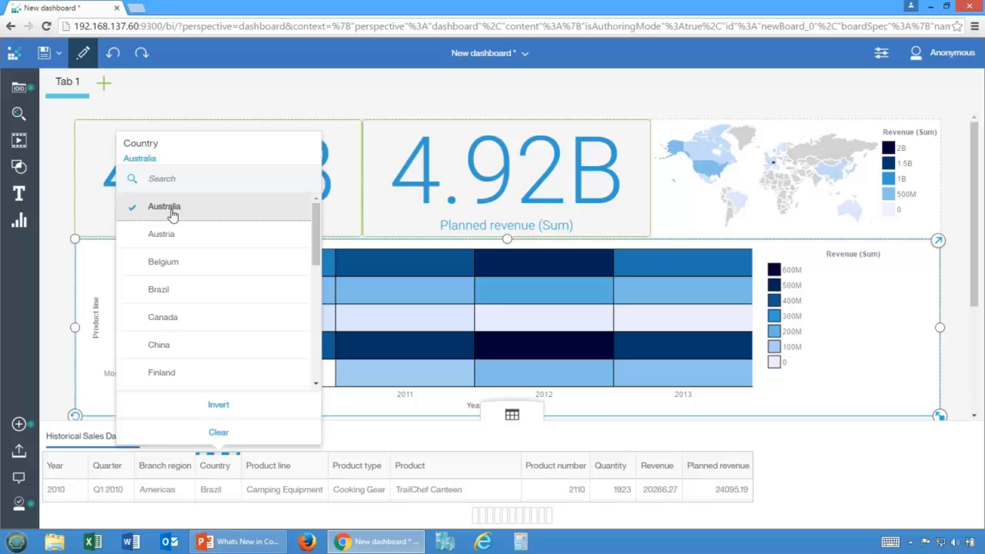
left_click(172, 235)
left_click(172, 262)
left_click(172, 290)
left_click(176, 323)
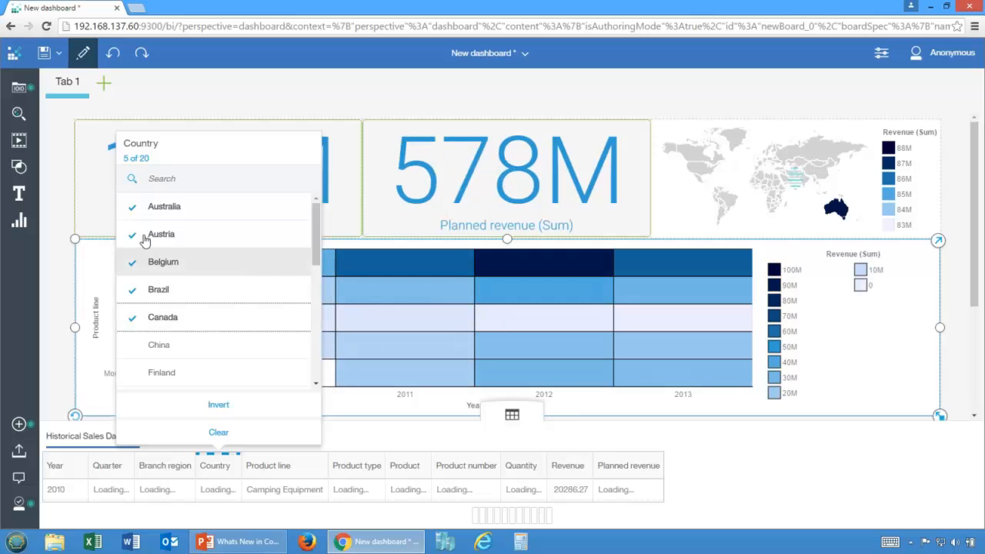
left_click(514, 423)
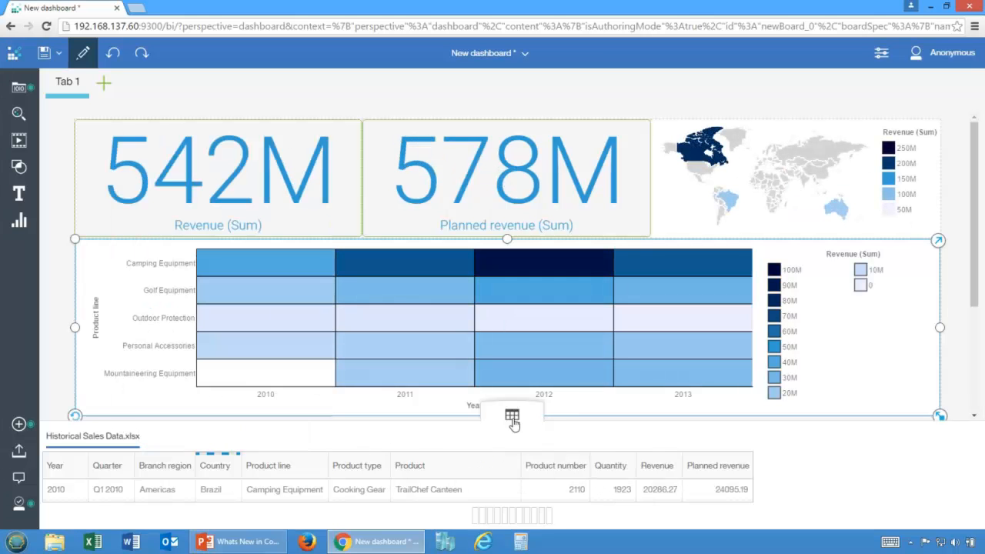
left_click(513, 418)
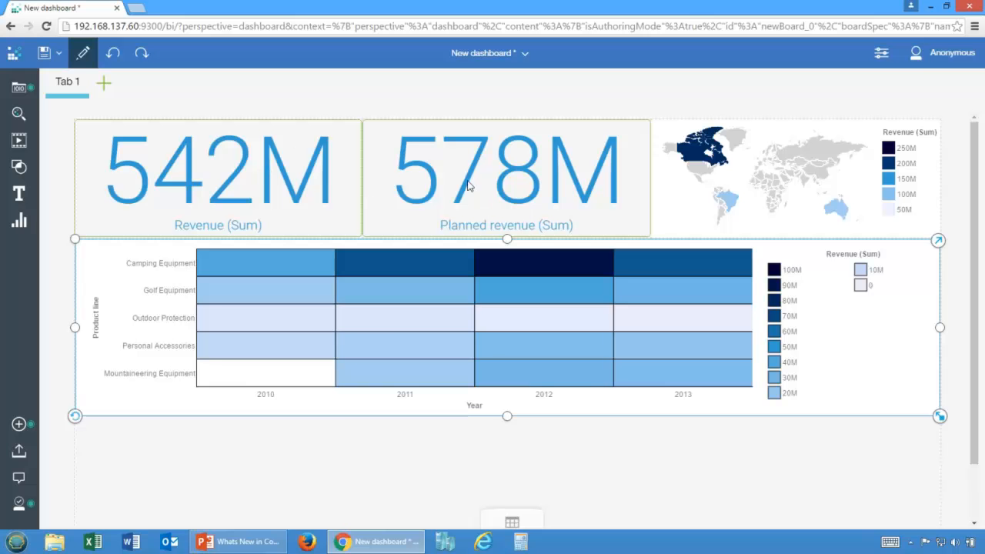
Step: Clear the dashboard-wide Country filter and hide the data table
left_click(514, 522)
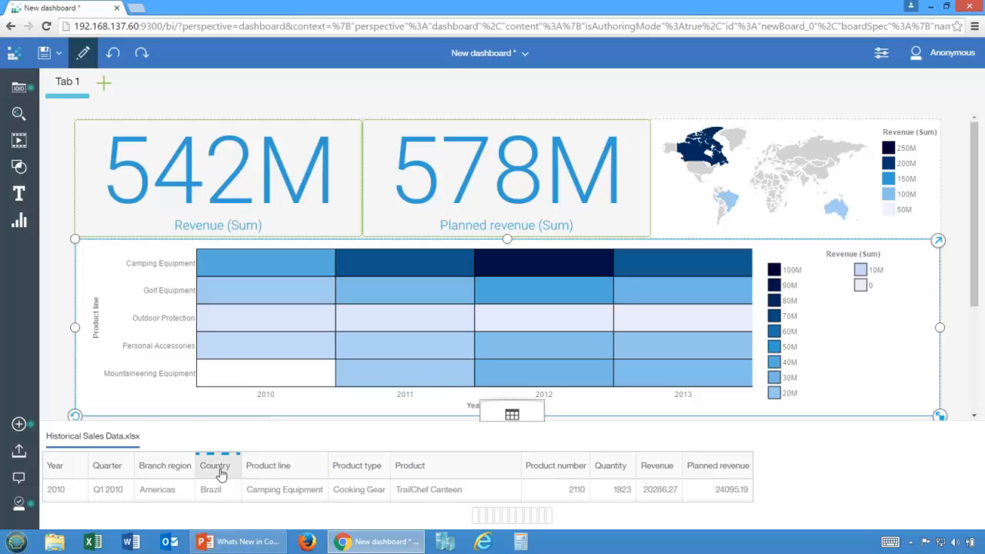
left_click(511, 414)
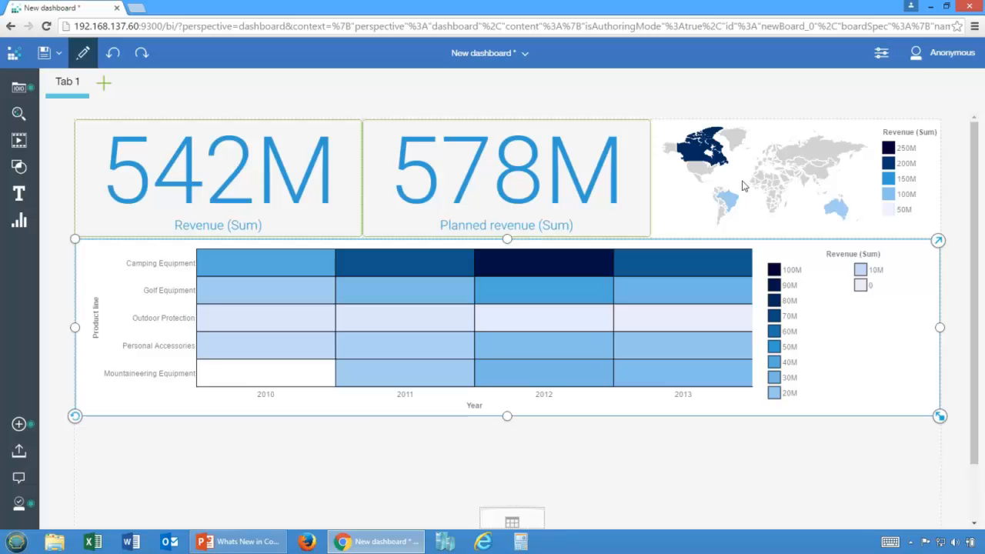
left_click(523, 521)
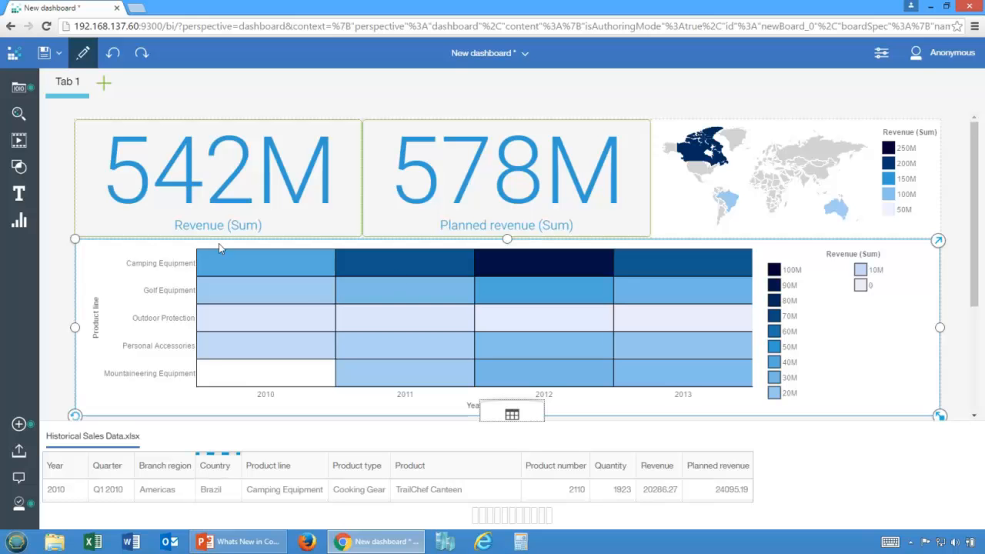
left_click(226, 467)
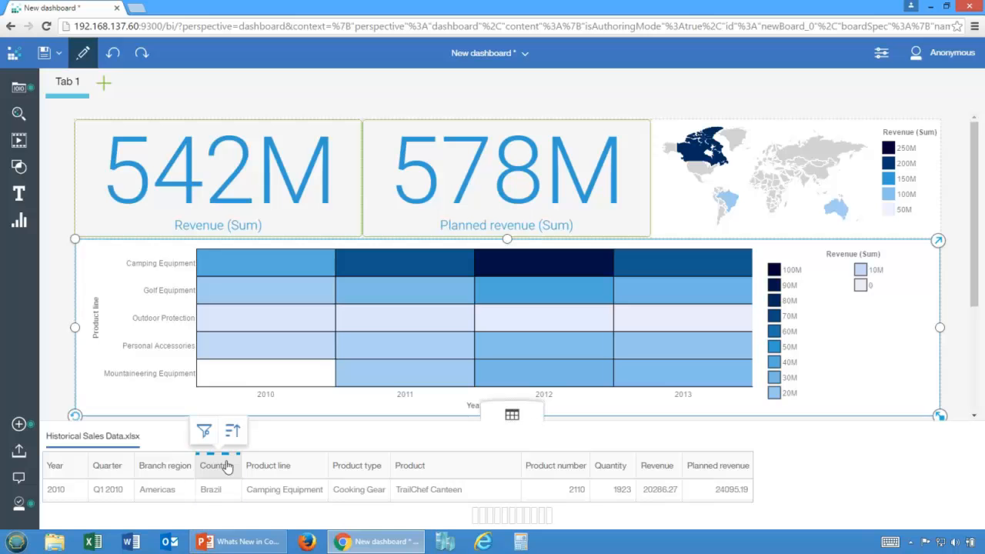
left_click(203, 432)
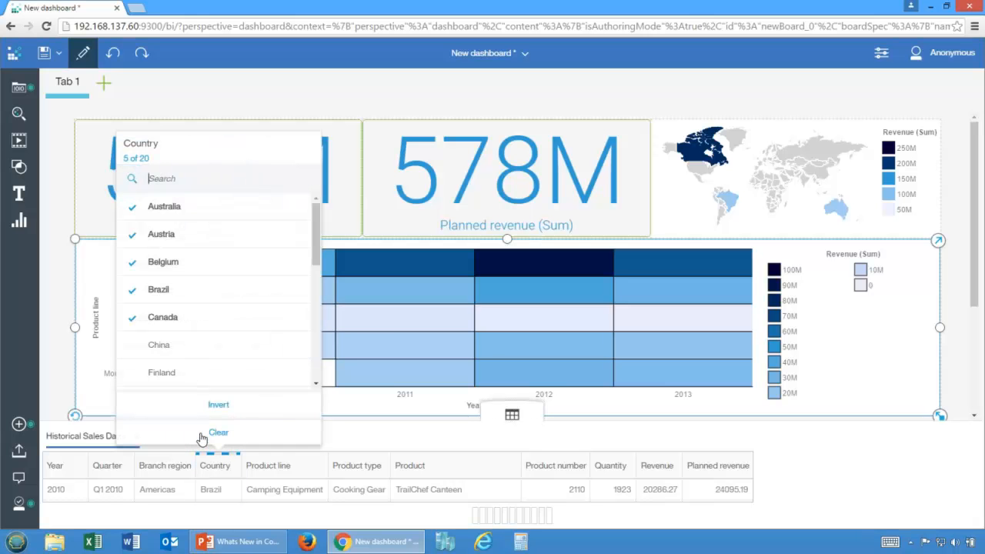
left_click(201, 436)
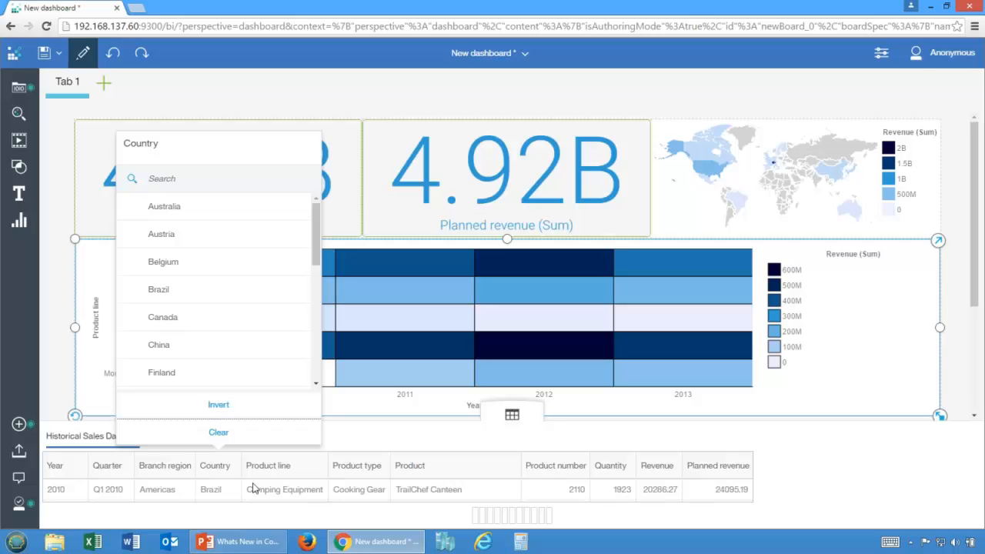
left_click(520, 420)
left_click(517, 419)
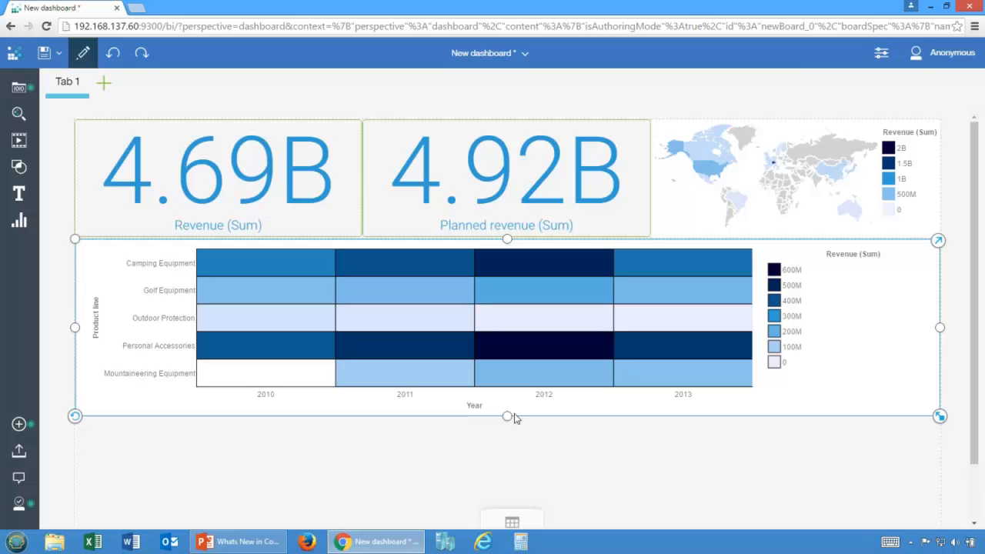
Step: Add a local Branch region filter to the heat map that includes Americas, Asia Pacific and Central Europe
left_click(938, 242)
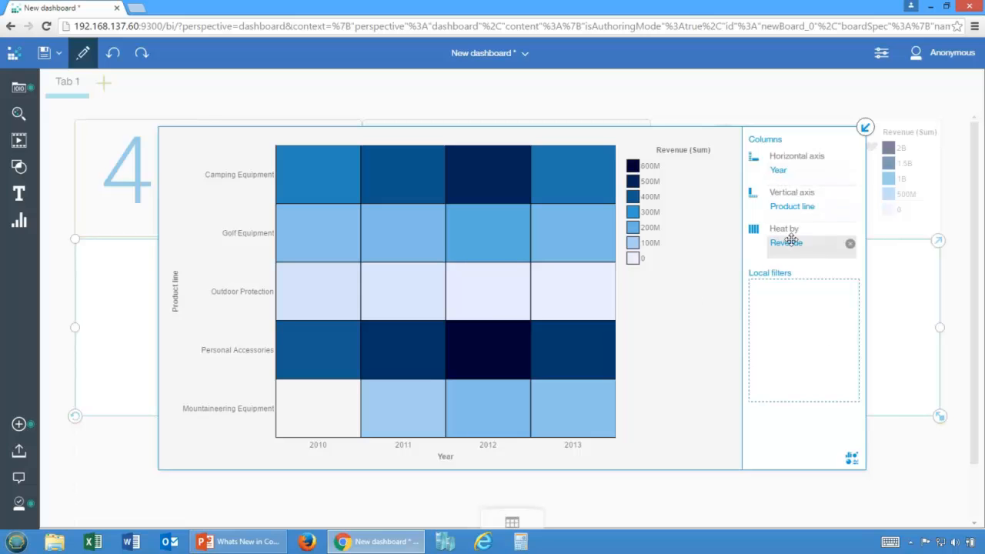
left_click(18, 90)
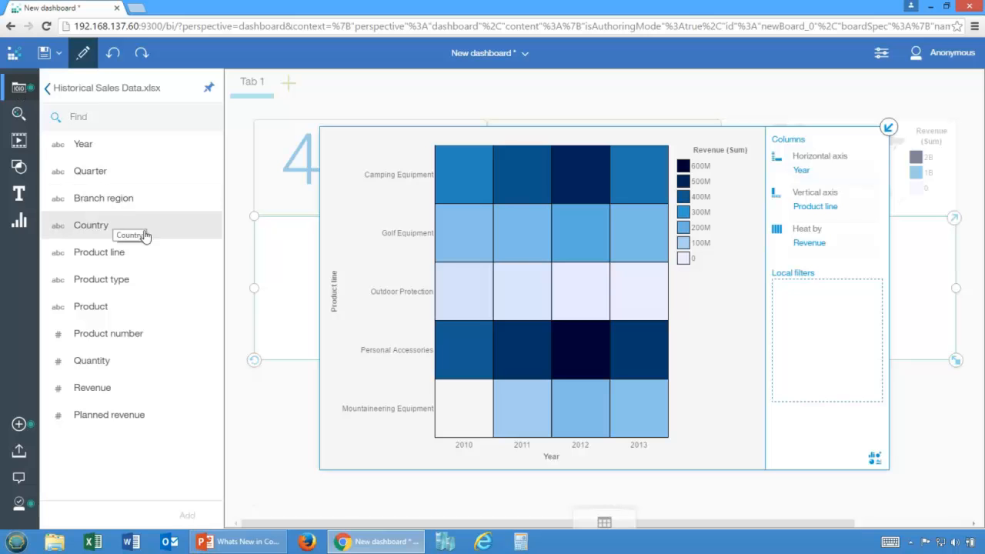
left_click_drag(98, 211, 803, 314)
left_click_drag(803, 315, 804, 315)
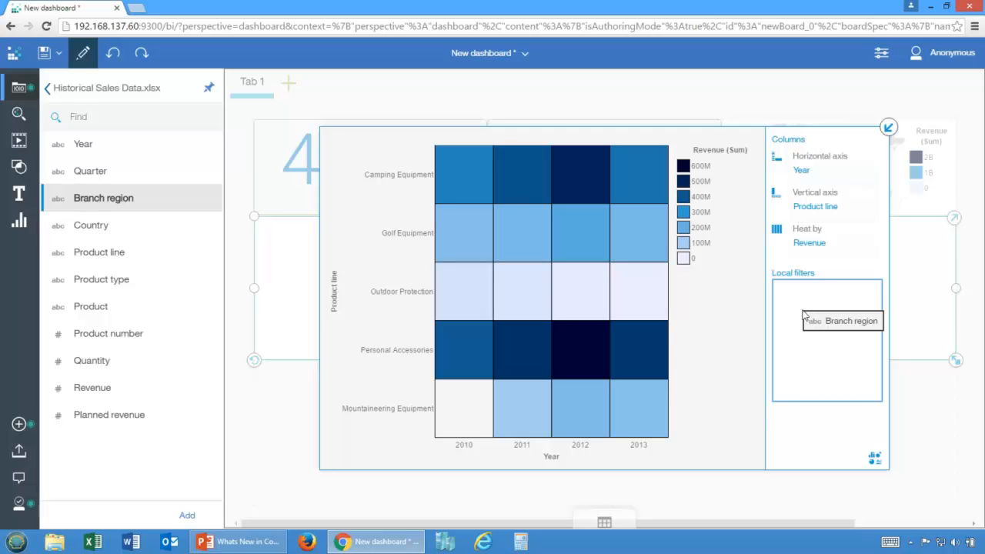
left_click_drag(804, 314, 804, 315)
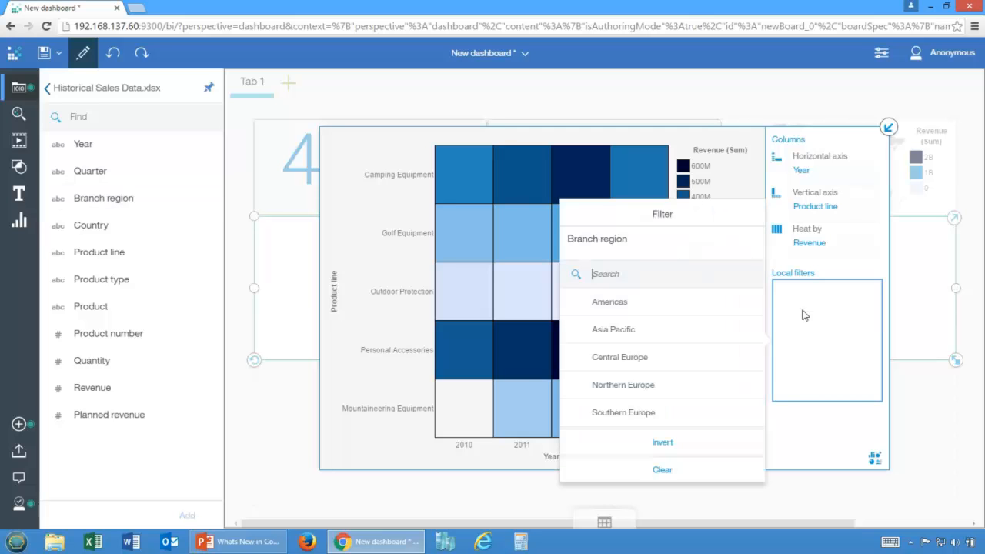
left_click(658, 306)
left_click(654, 331)
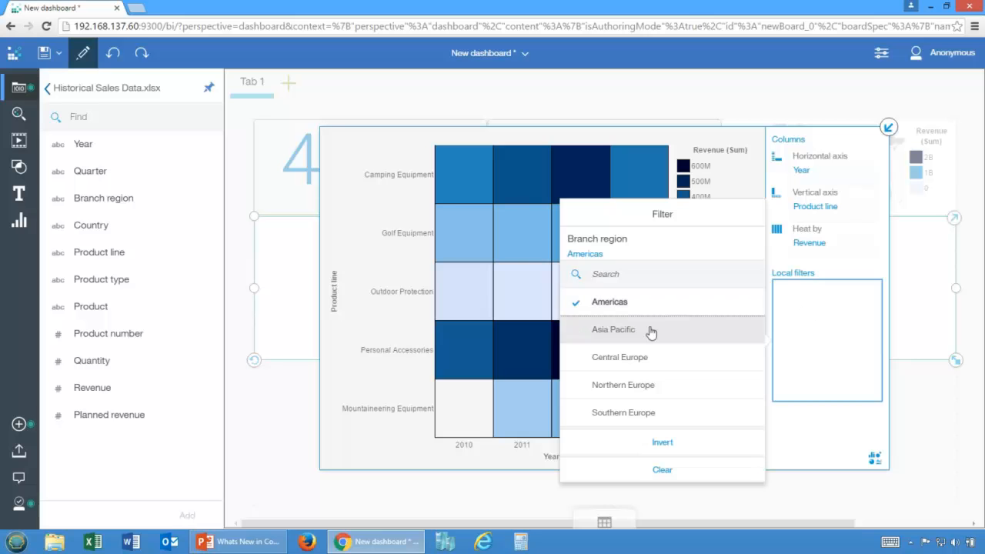
left_click(654, 358)
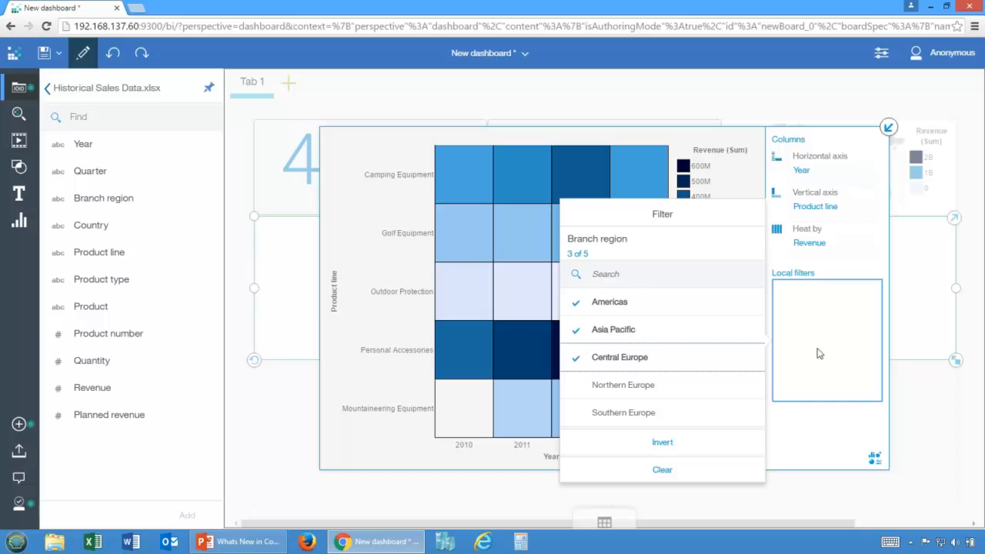
left_click(887, 127)
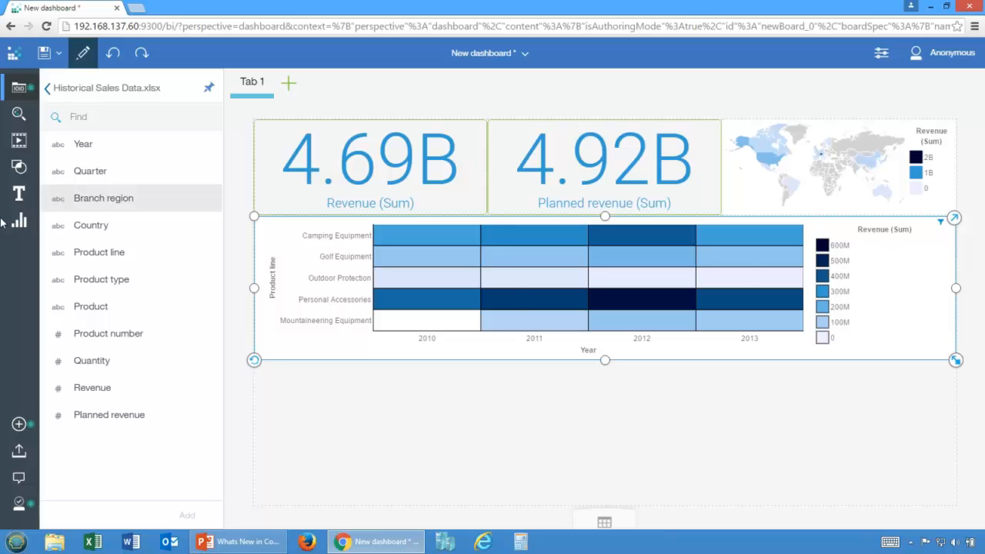
Step: Try adding a Body text box starting with "Bran" below the heat map, and delete the box
left_click(19, 196)
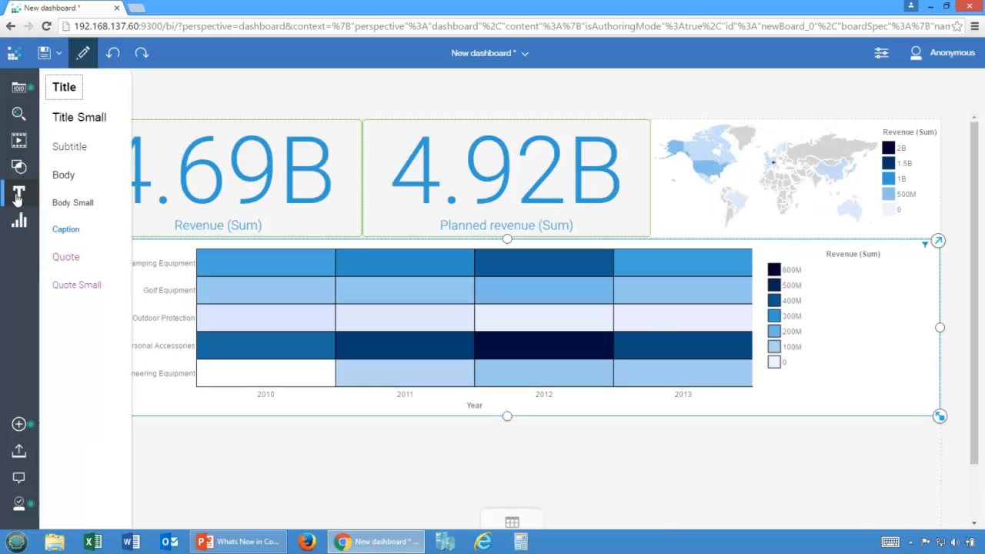
left_click_drag(64, 175, 310, 450)
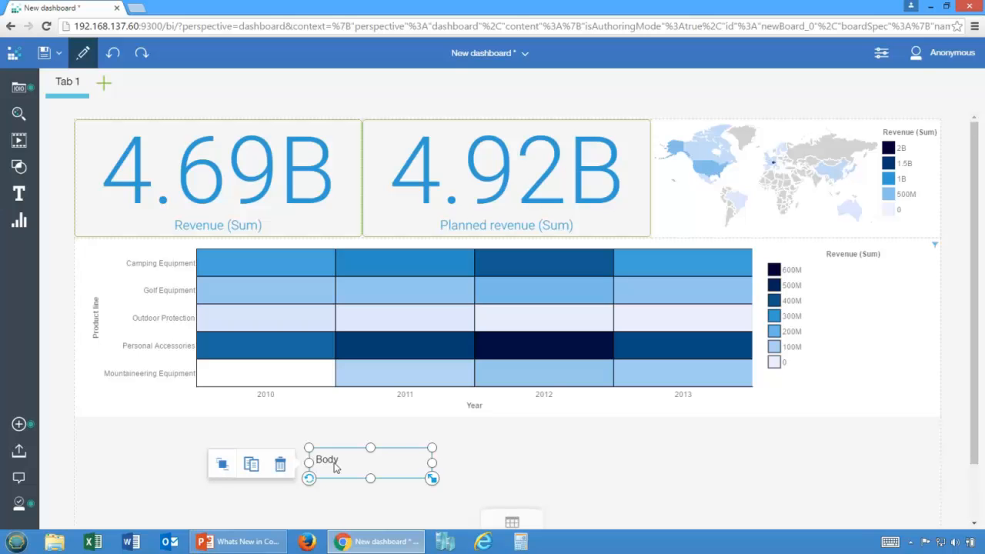
double_click(335, 460)
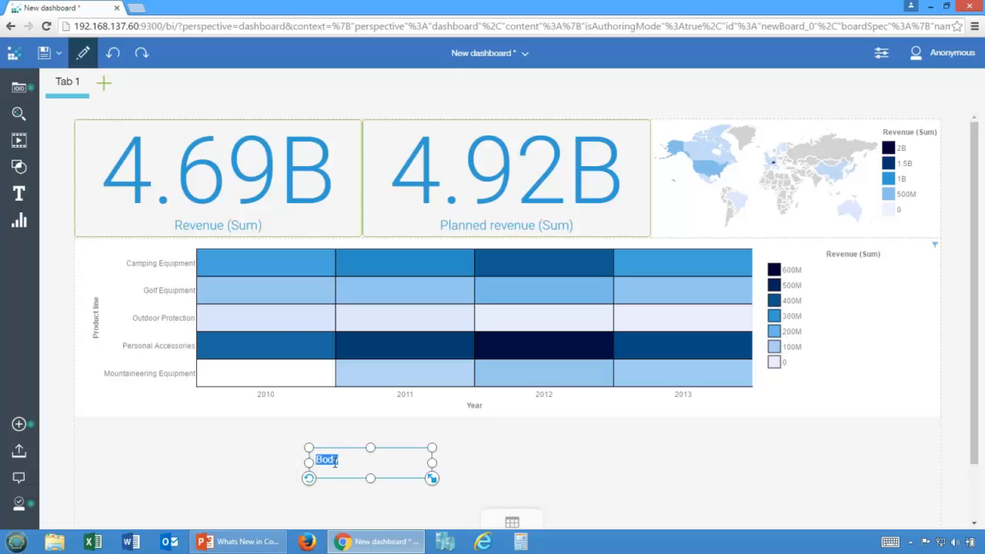
type("Branches xyz")
left_click(269, 466)
left_click(349, 466)
key("Delete")
Step: Try titling the heat map "Branches x, y, z" and erase the title
left_click(863, 331)
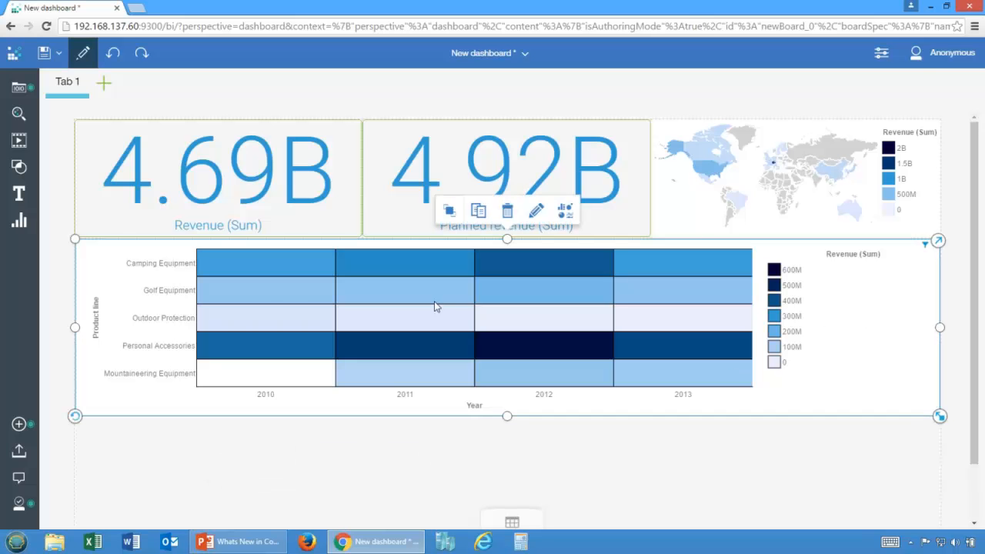
left_click(537, 215)
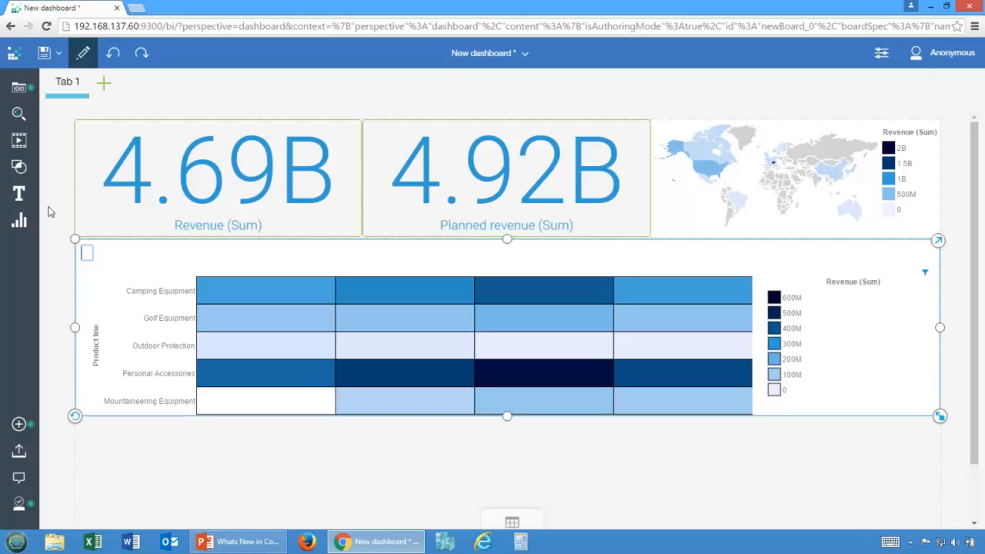
type("Branches")
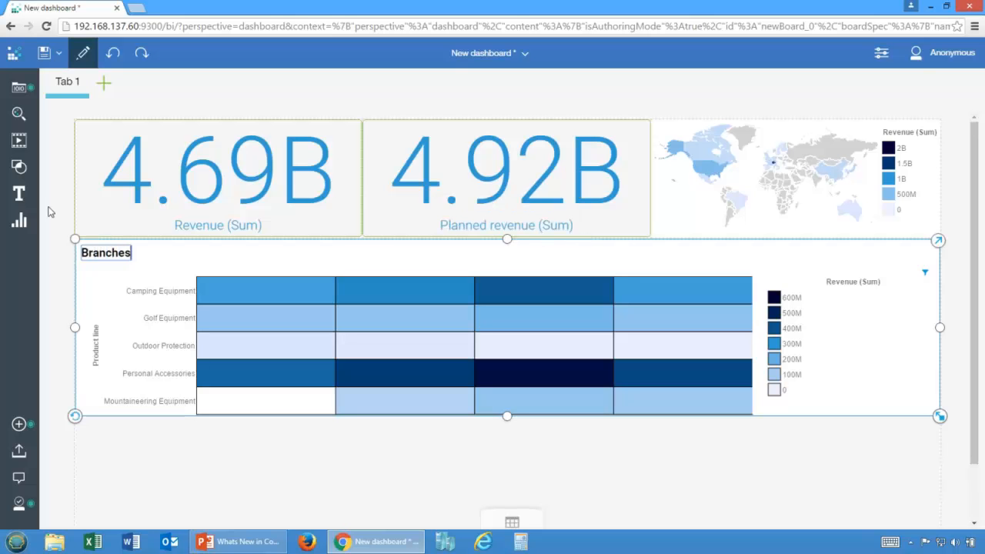
type(" x, y, z")
key("BackSpace")
key("BackSpace")
key("BackSpace")
key("BackSpace")
key("BackSpace")
key("BackSpace")
key("BackSpace")
key("BackSpace")
key("BackSpace")
key("BackSpace")
key("BackSpace")
key("BackSpace")
key("BackSpace")
key("BackSpace")
key("BackSpace")
key("BackSpace")
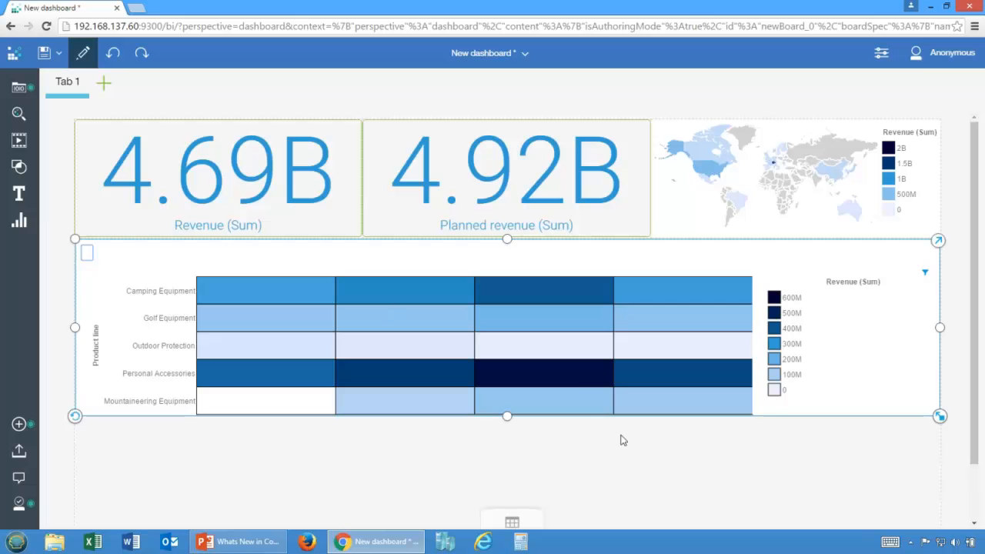
left_click(841, 376)
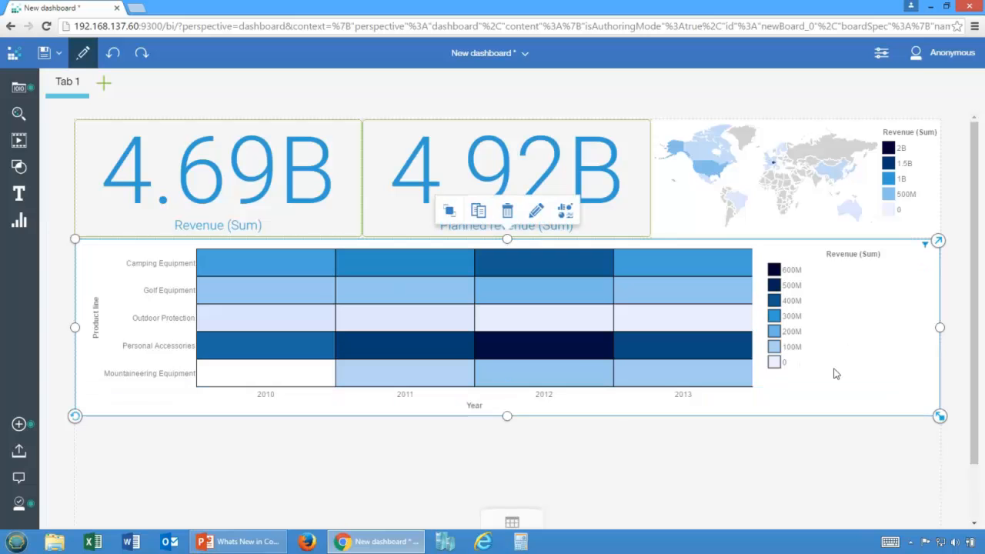
Step: Remove the local Branch region filter from the heat map and narrow the heat map to start below the Planned revenue tile
left_click(938, 241)
left_click(849, 292)
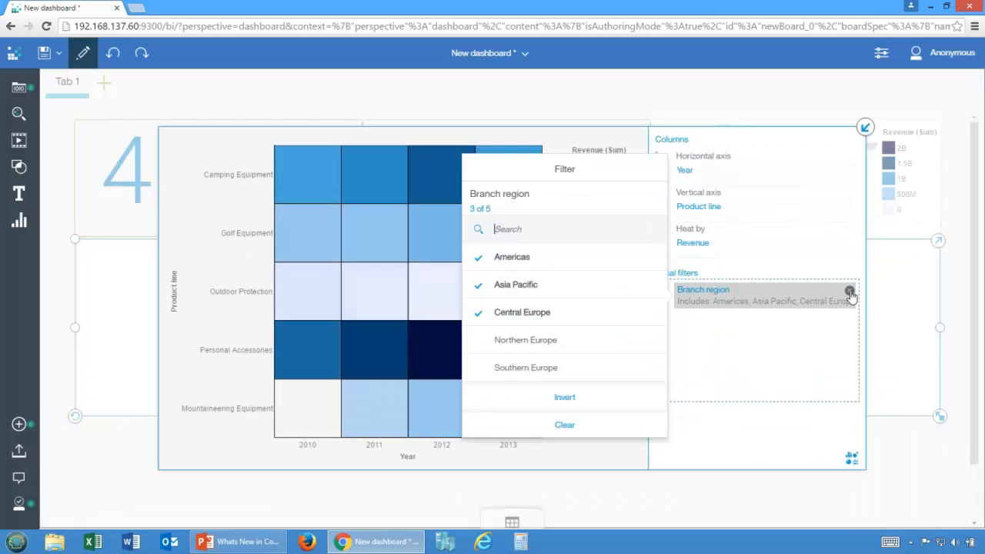
left_click(850, 292)
left_click(865, 127)
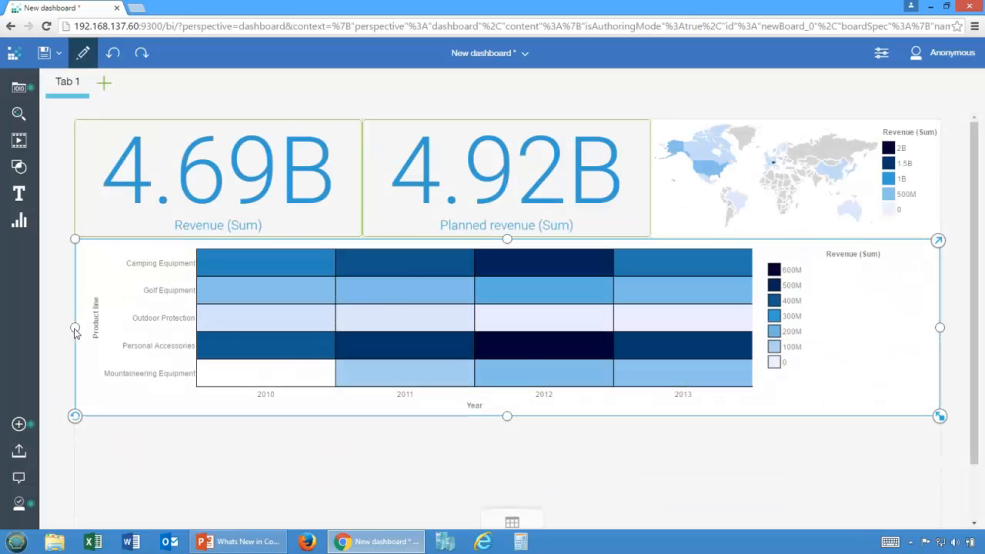
left_click_drag(74, 330, 363, 328)
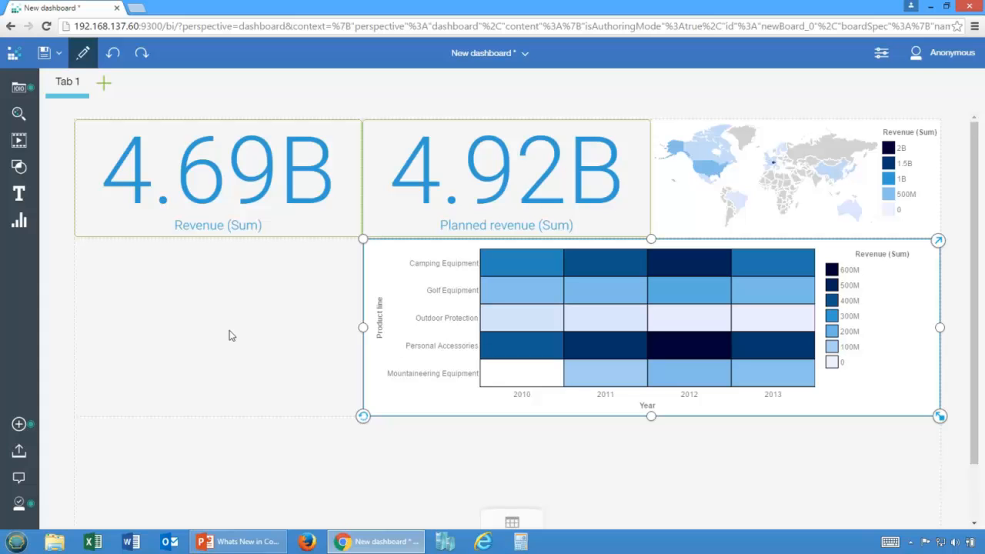
Step: Add a Branch region list beside the heat map and resize it to fill the empty space below the Revenue tile
left_click(18, 88)
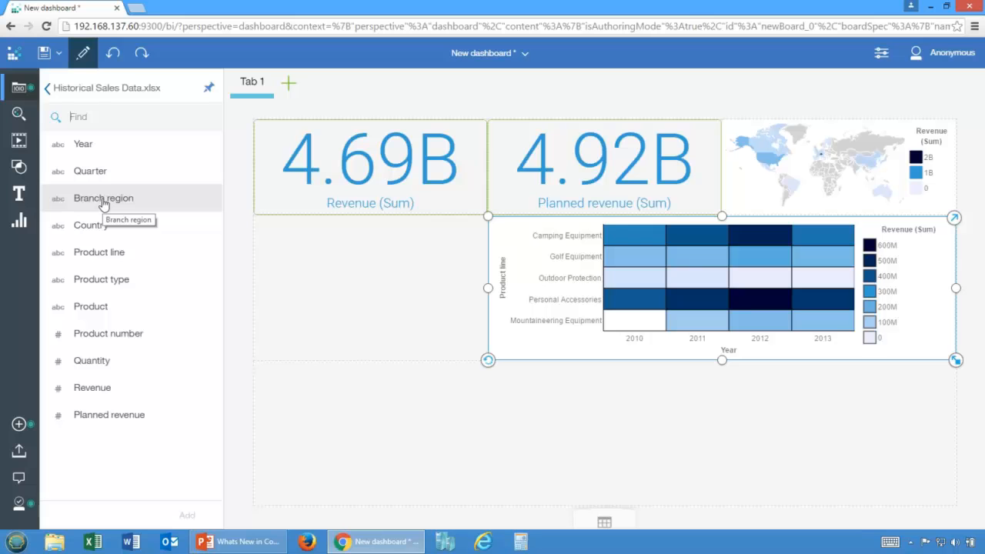
left_click_drag(103, 204, 266, 223)
left_click_drag(333, 416, 339, 362)
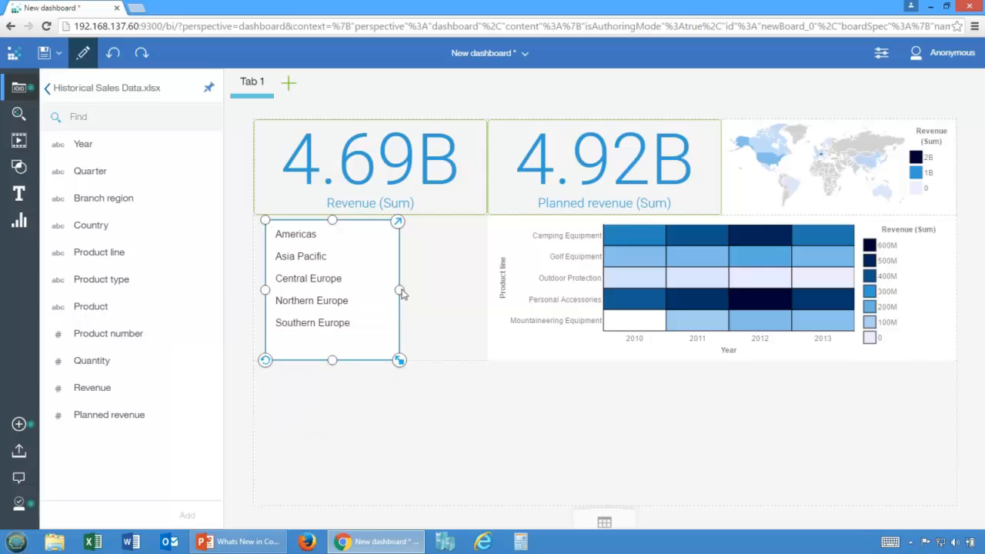
left_click_drag(402, 293, 485, 291)
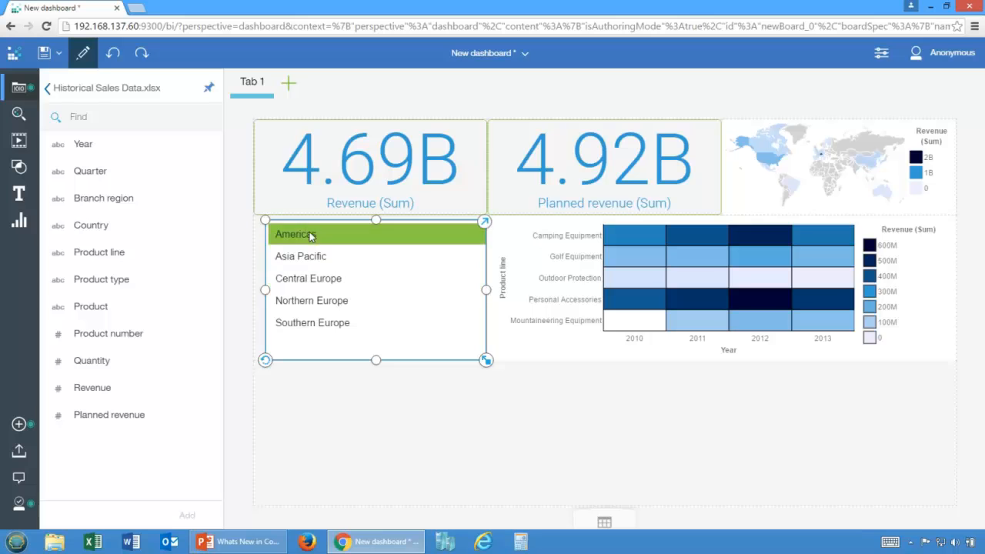
left_click_drag(269, 287, 259, 289)
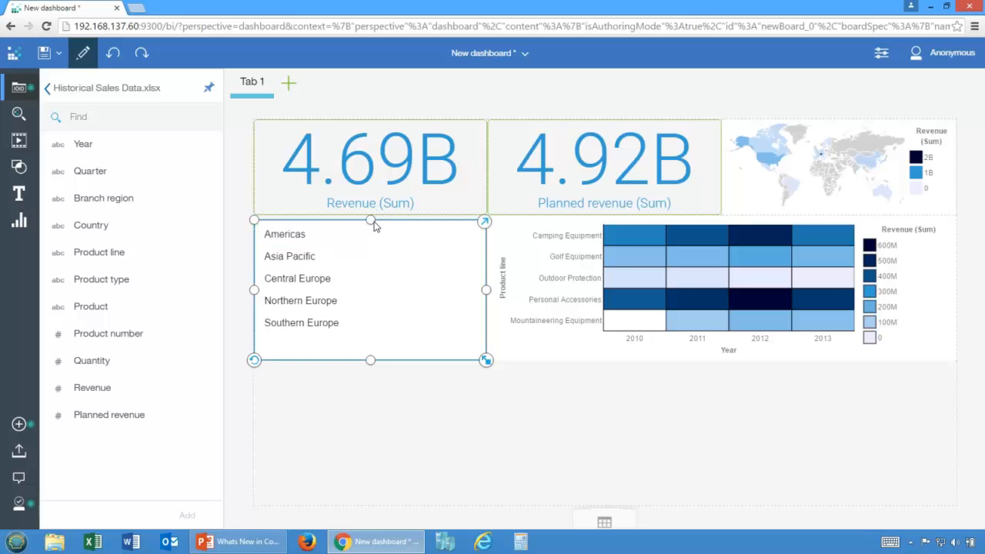
left_click_drag(373, 224, 374, 221)
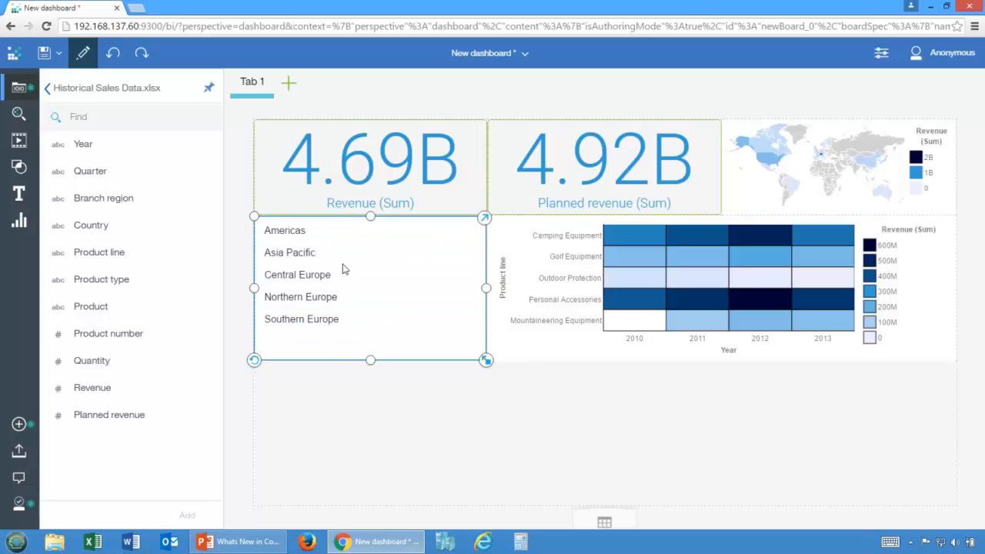
Step: Filter the dashboard by Northern Europe, Central Europe, both together, and Asia Pacific using the branch region list
left_click(322, 301)
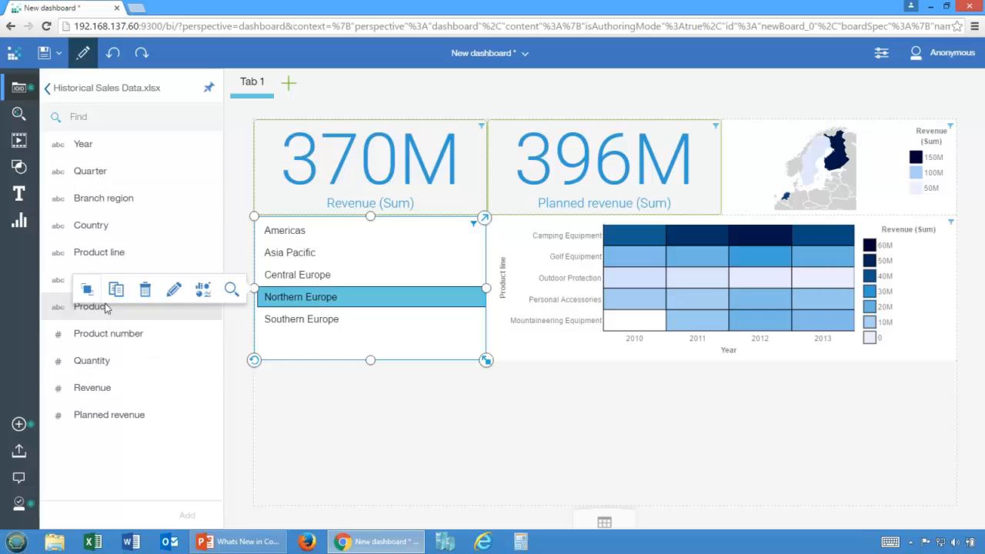
left_click(318, 275)
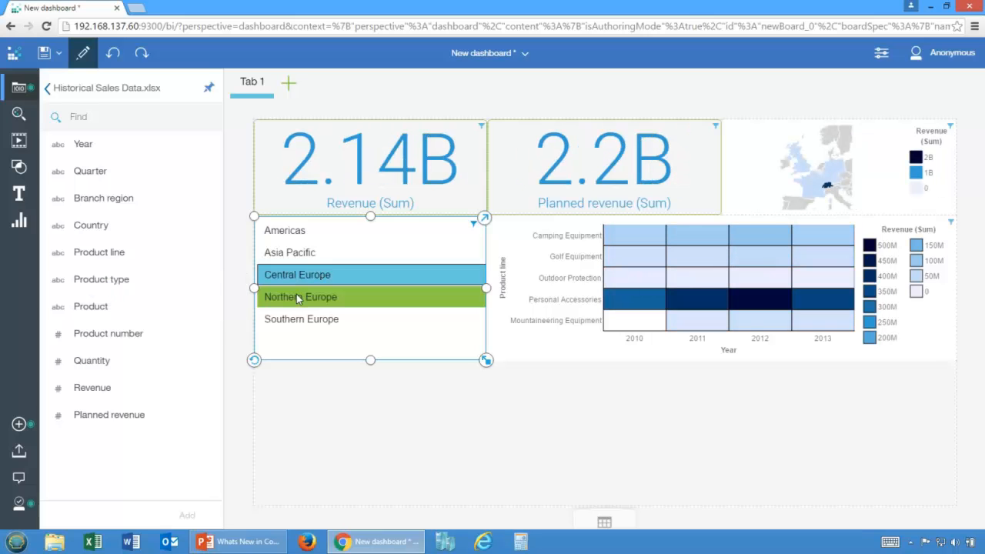
left_click(299, 297, "ctrl")
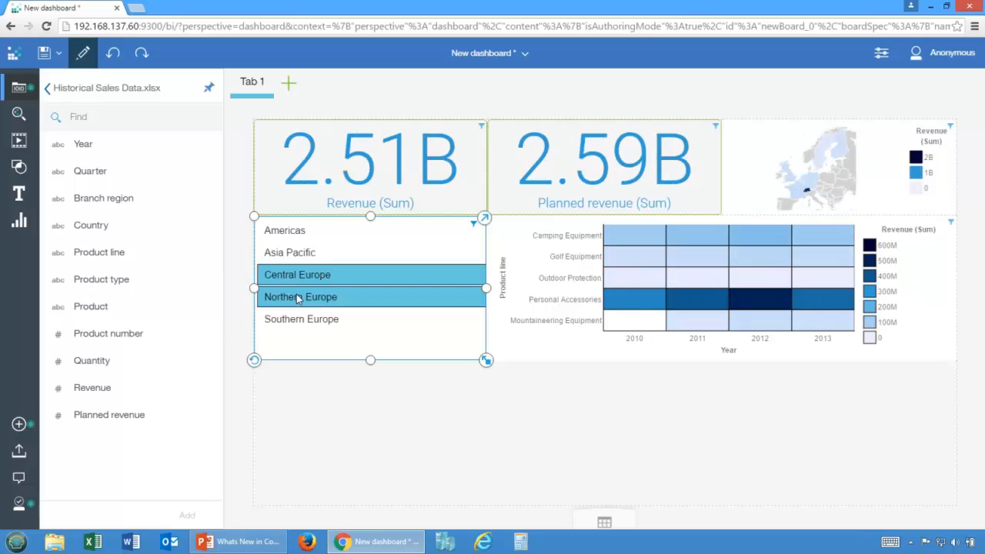
left_click(290, 254)
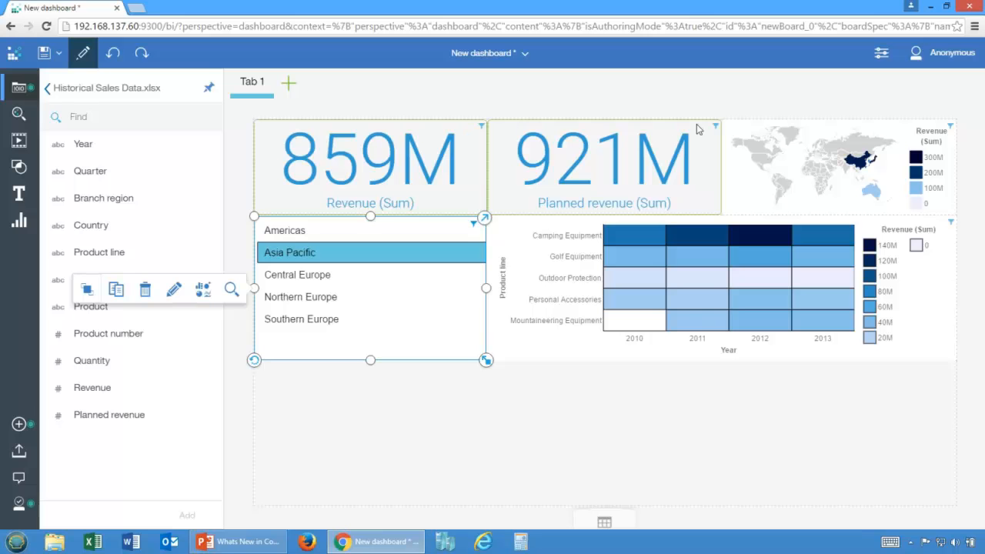
left_click(604, 522)
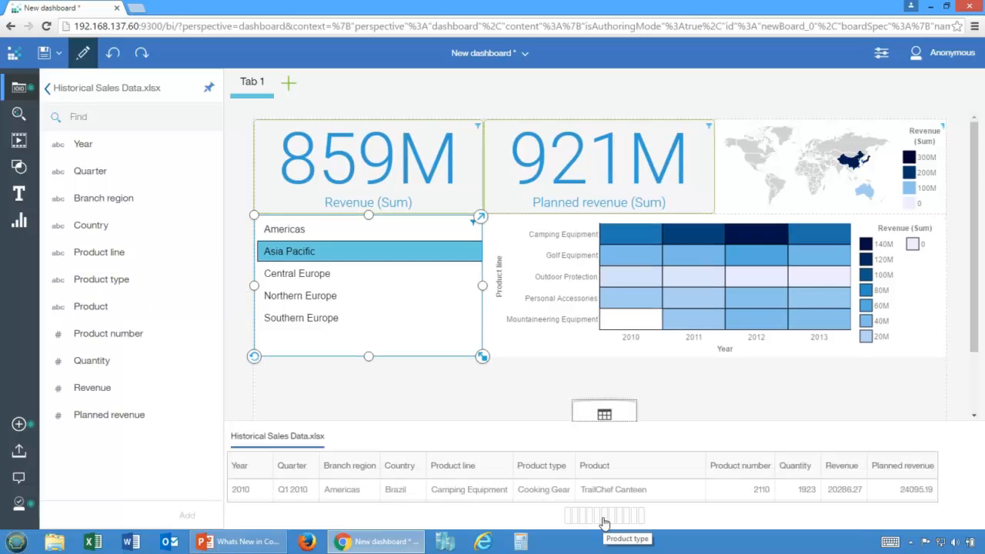
left_click(604, 413)
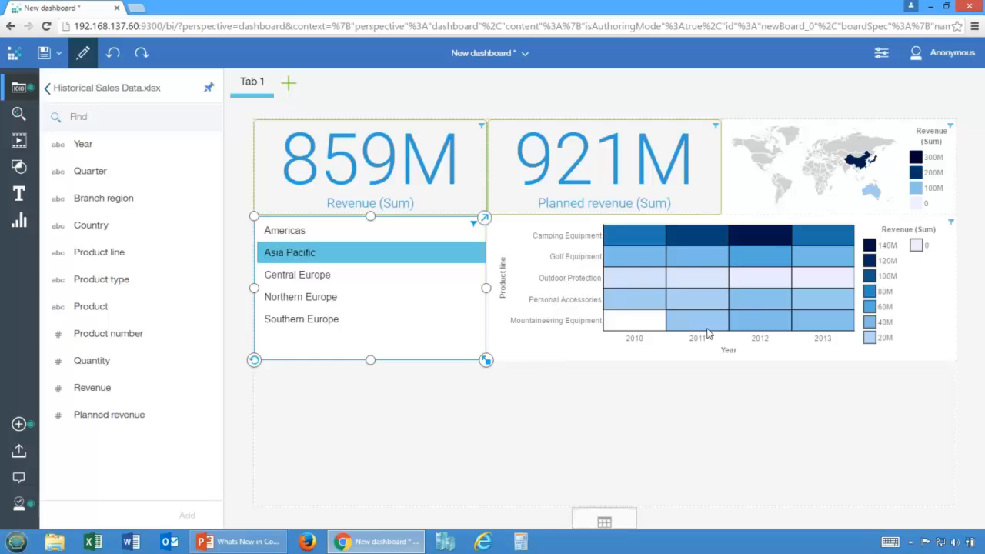
Step: Filter the dashboard by the Outdoor Protection, Personal Accessories and Golf Equipment rows of the heat map in turn
left_click(579, 282)
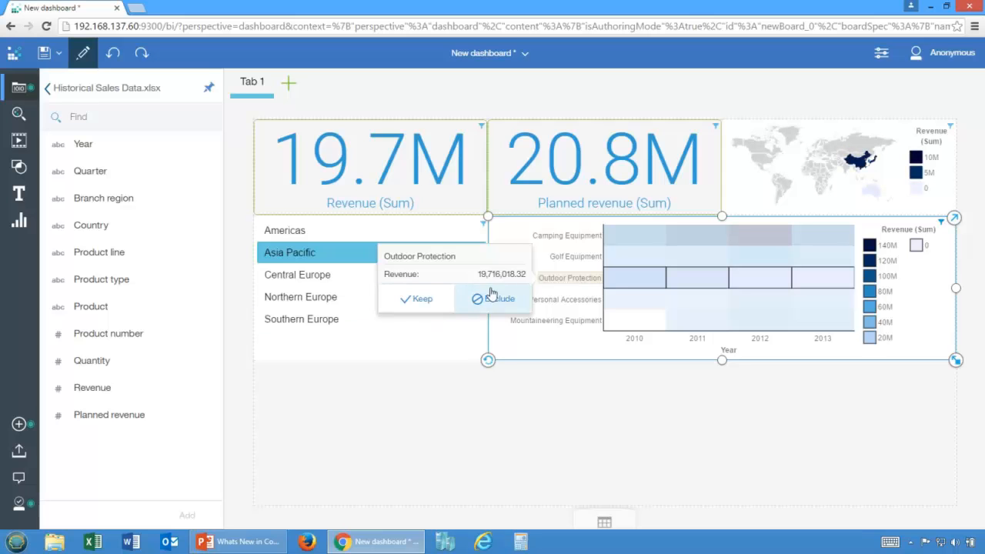
left_click(567, 339)
left_click(561, 283)
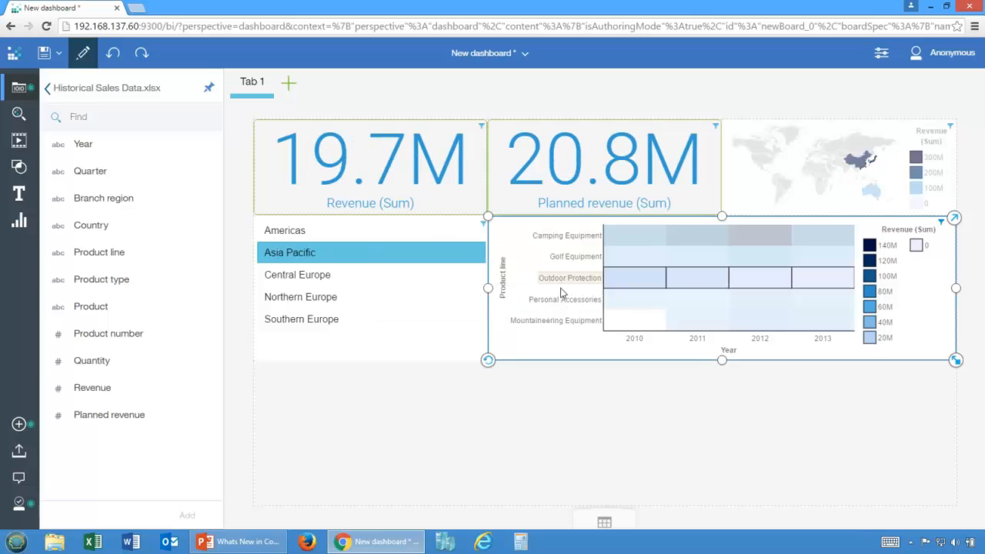
left_click(573, 304)
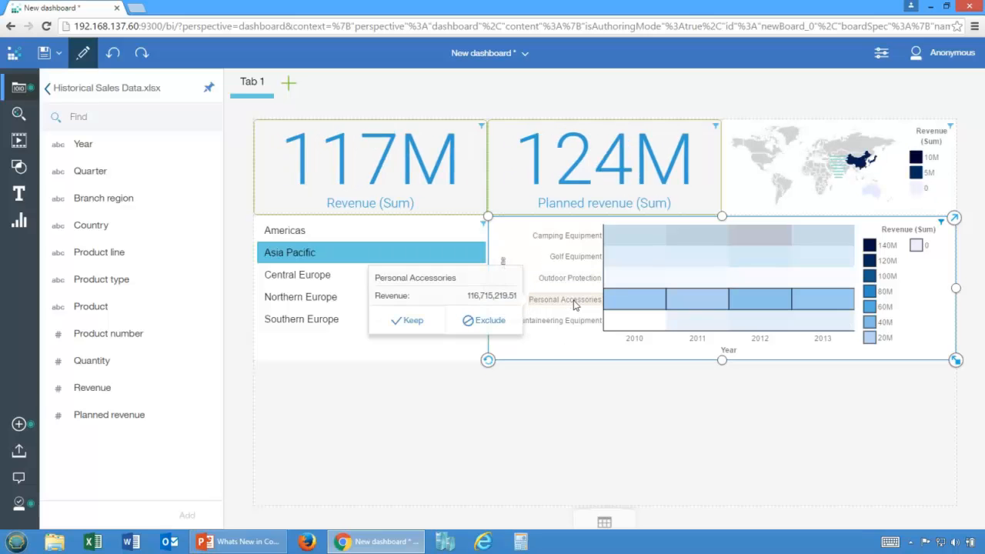
left_click(584, 257)
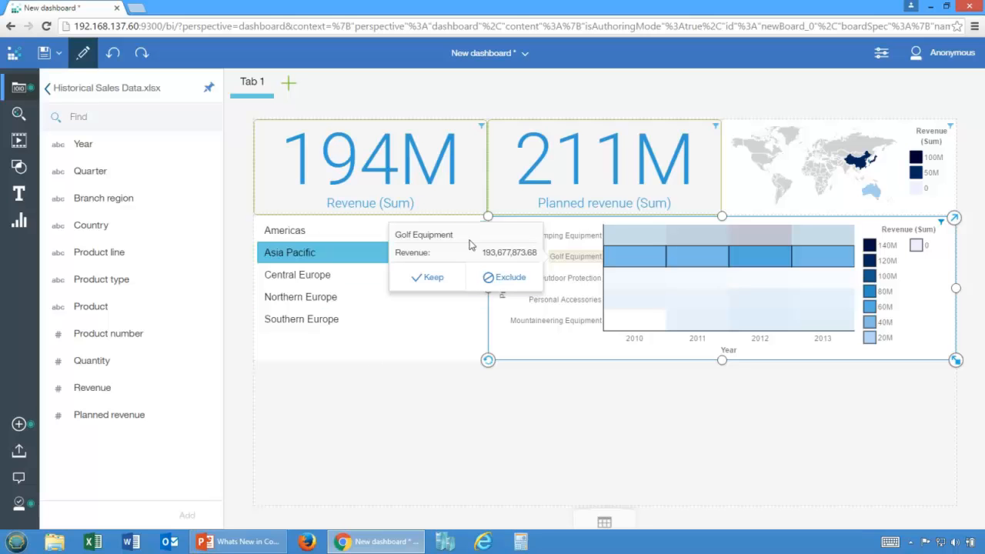
Step: Create a full-width bar chart of Planned revenue by Branch region below the list and heat map
left_click(856, 163)
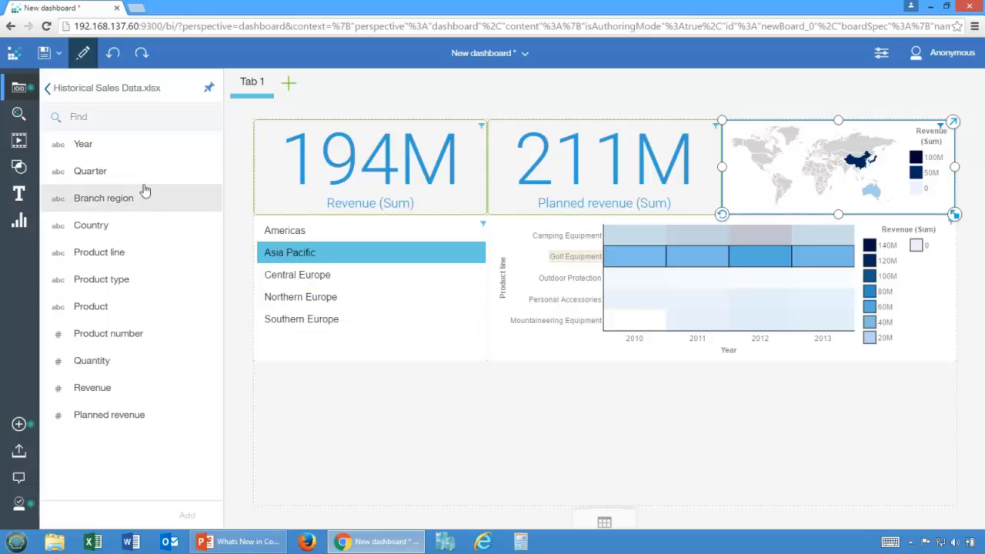
left_click_drag(100, 198, 591, 431)
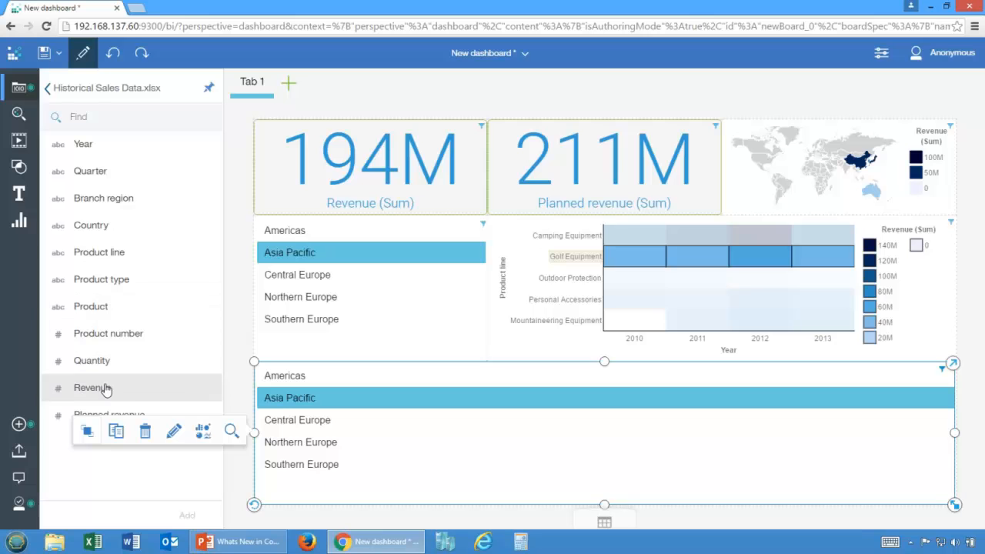
left_click_drag(107, 416, 393, 441)
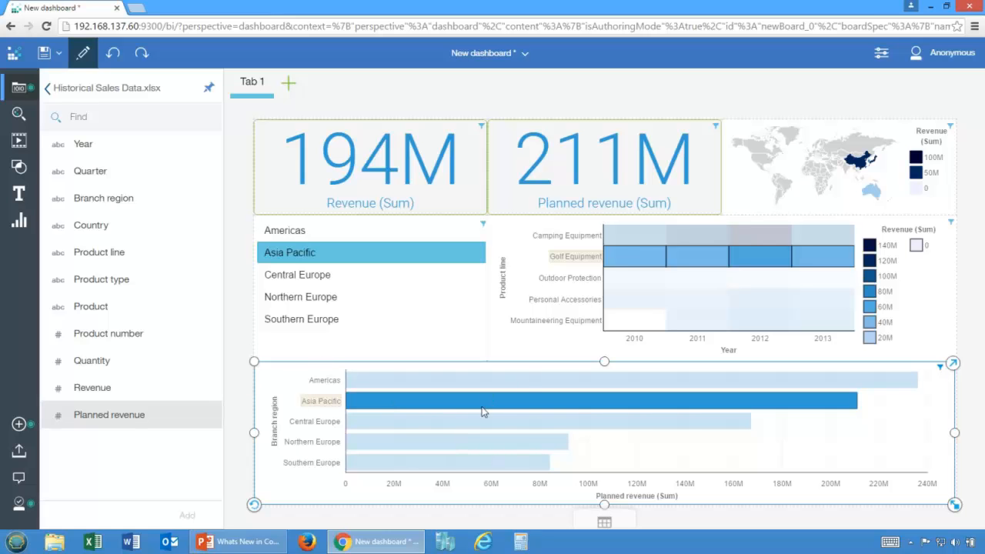
Step: Clear the Golf Equipment selection and compare Central, Southern and Northern Europe across the dashboard by switching the branch region selection
left_click(295, 279)
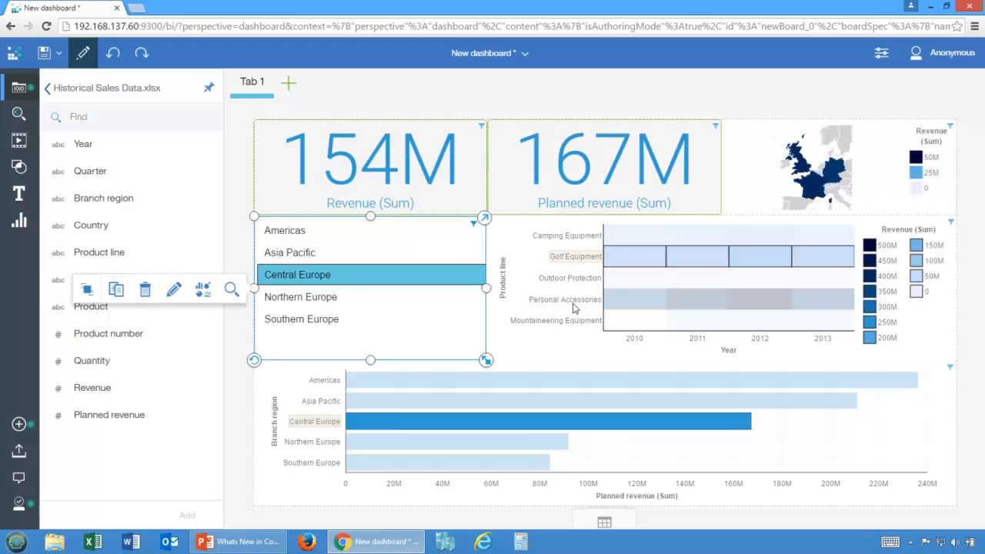
left_click(533, 263)
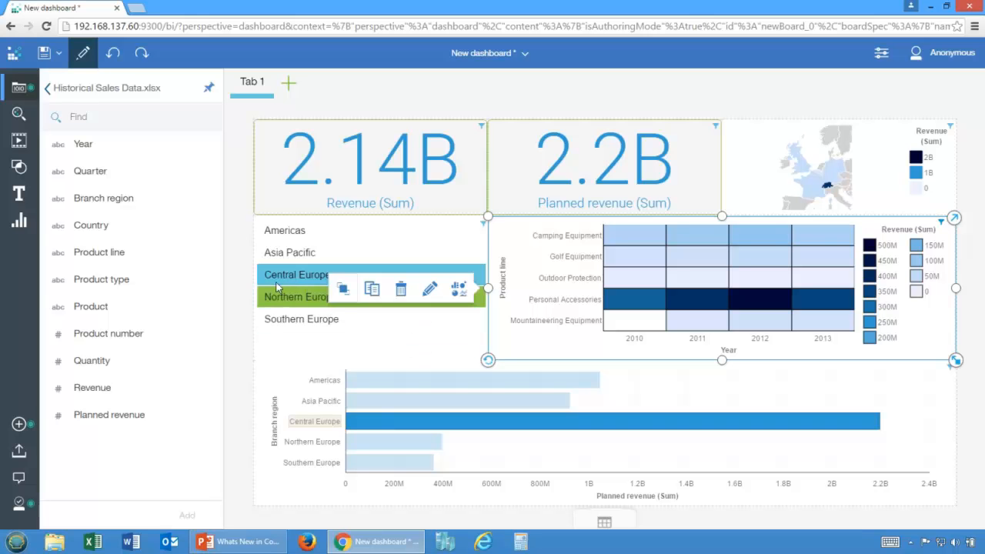
left_click(379, 320)
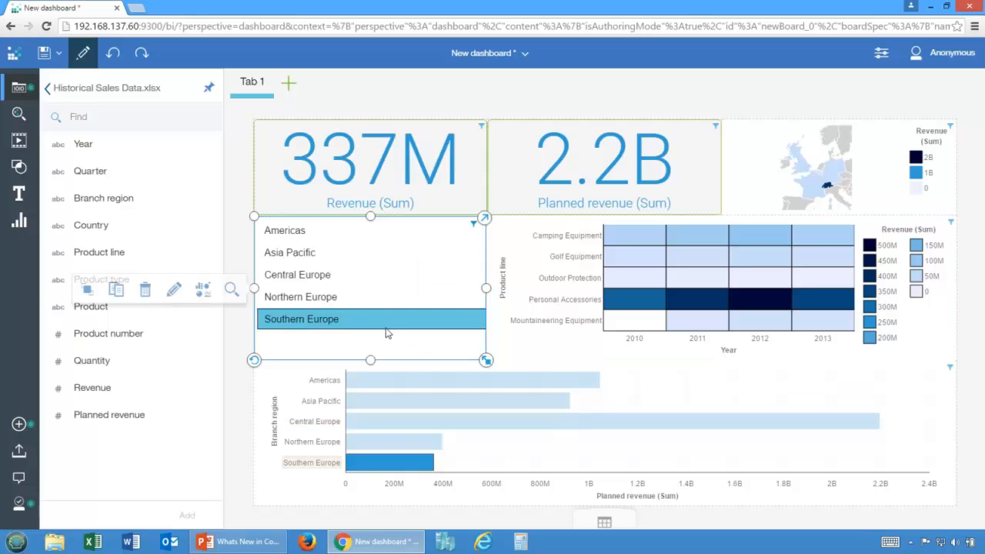
left_click(292, 282)
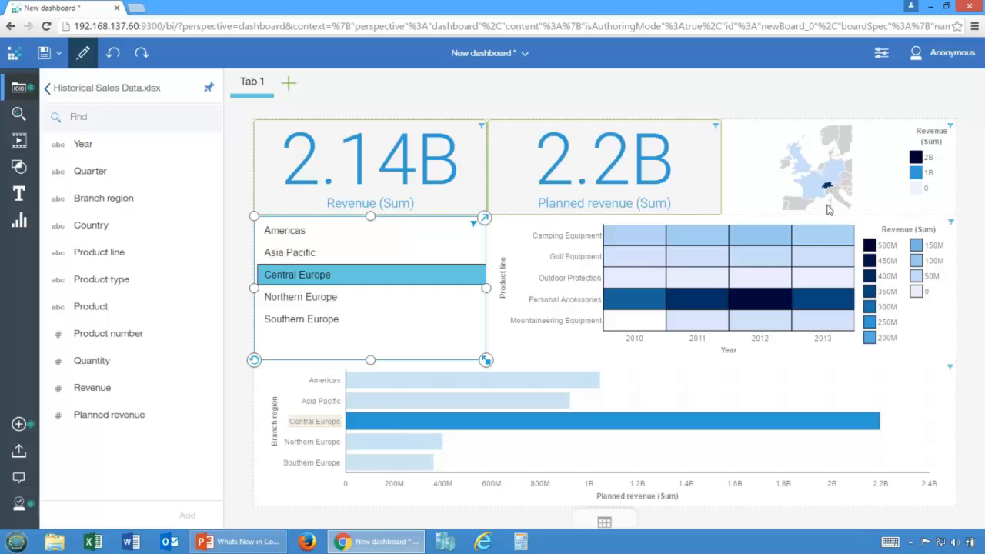
left_click(292, 301)
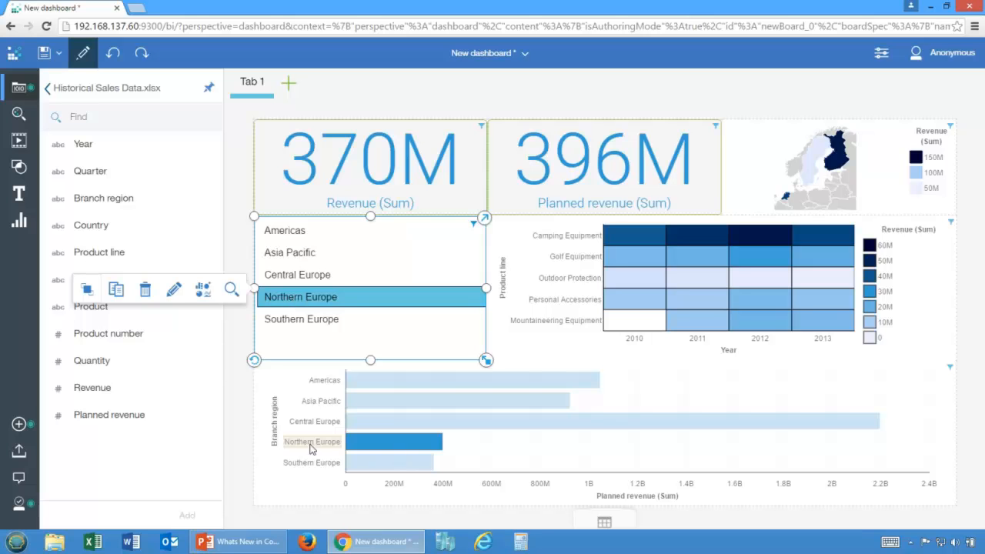
left_click(312, 325)
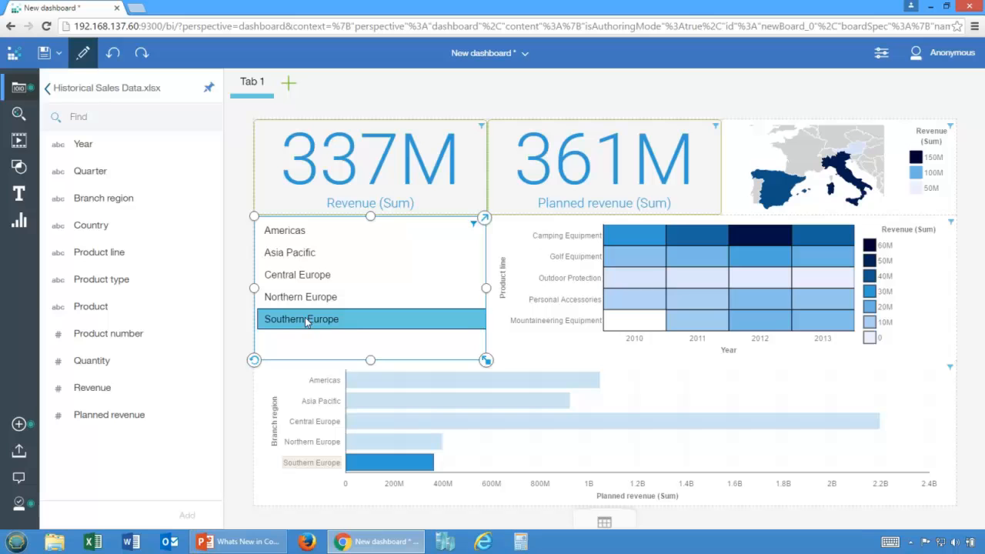
left_click(298, 299)
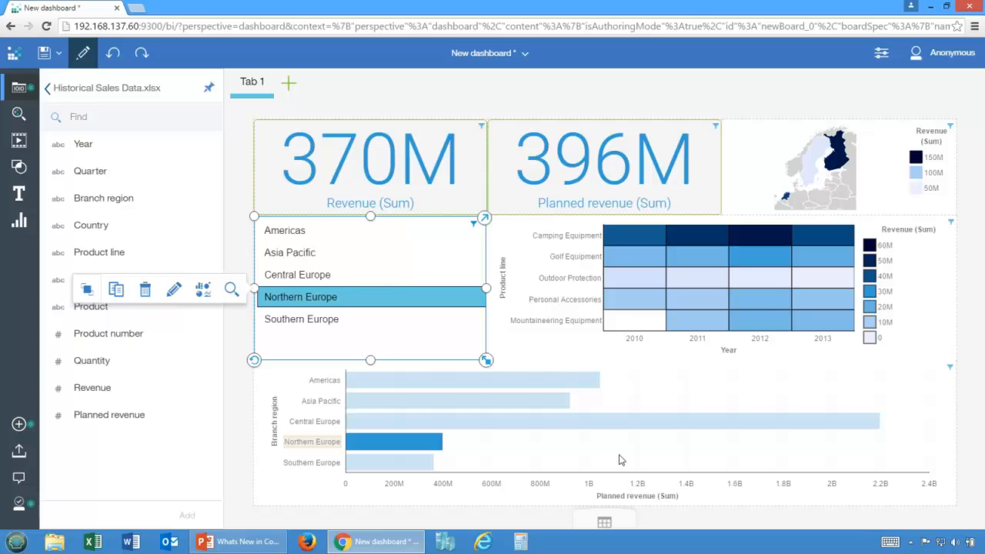
Step: View the available visualization types and clear the Northern Europe selection from the dashboard
left_click(19, 221)
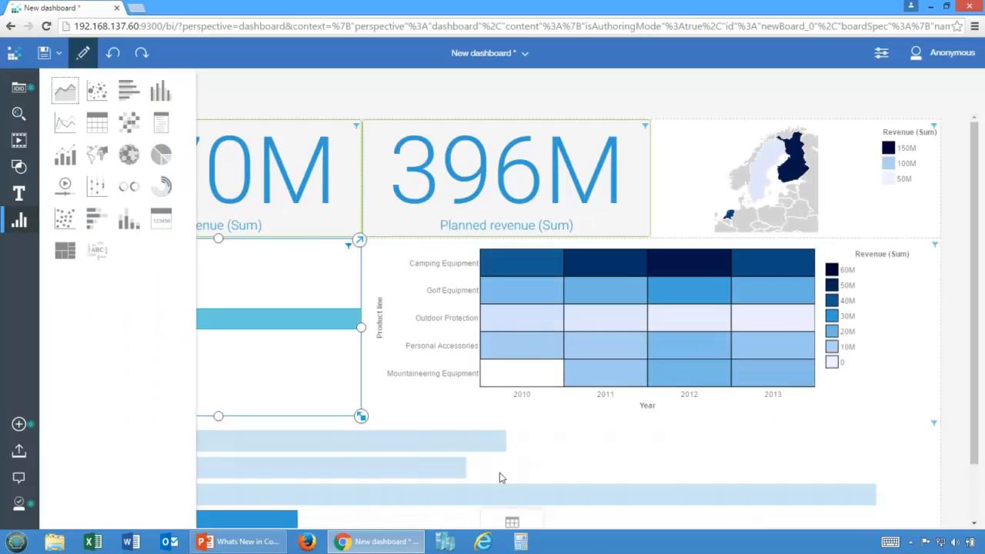
left_click(555, 474)
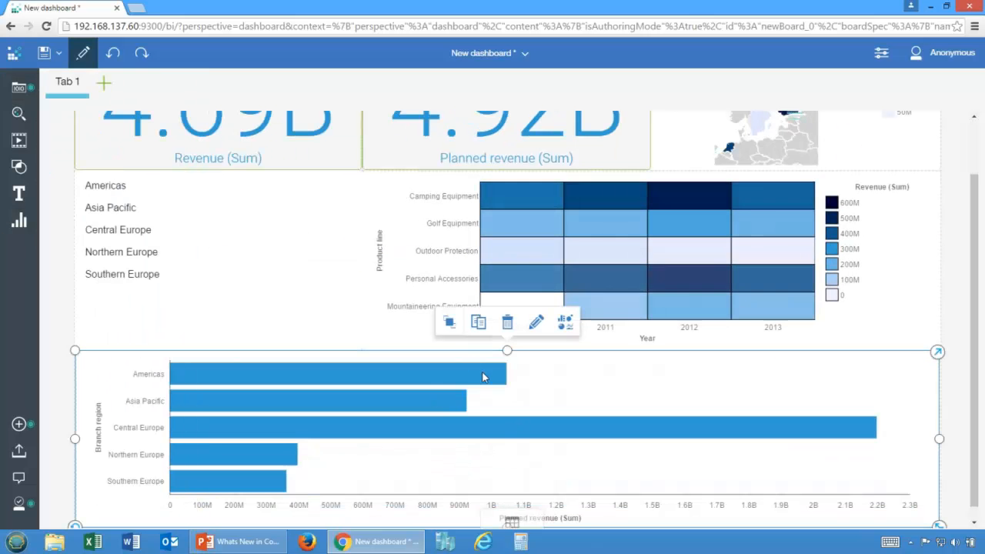
scroll(489, 315, "up", 2)
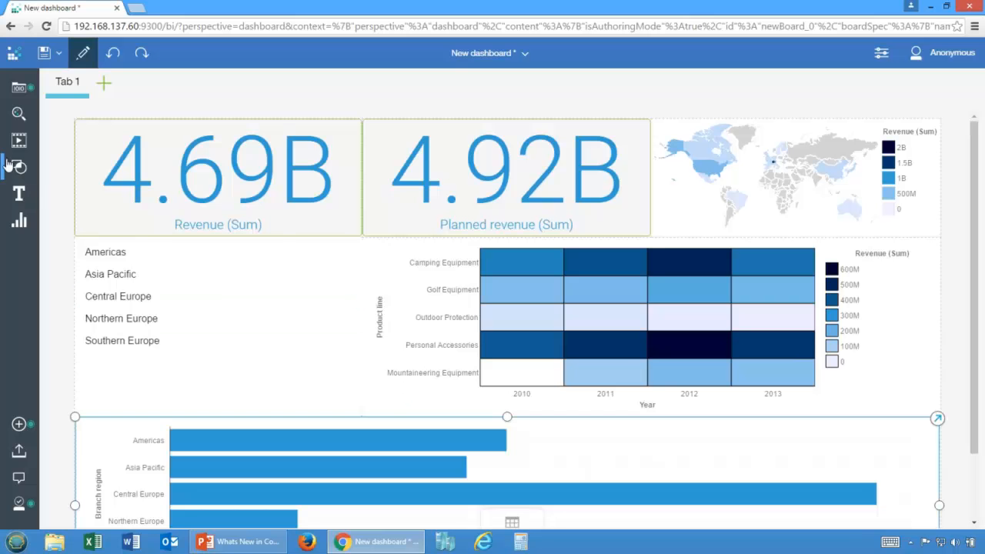
Step: Add a check mark shape over the border between the Planned revenue tile and the map
left_click(19, 140)
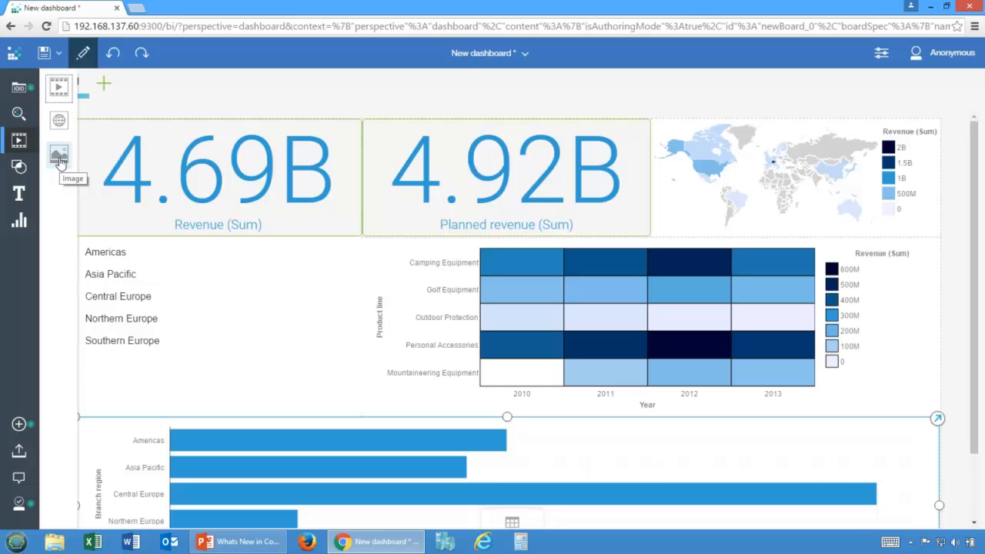
left_click(22, 170)
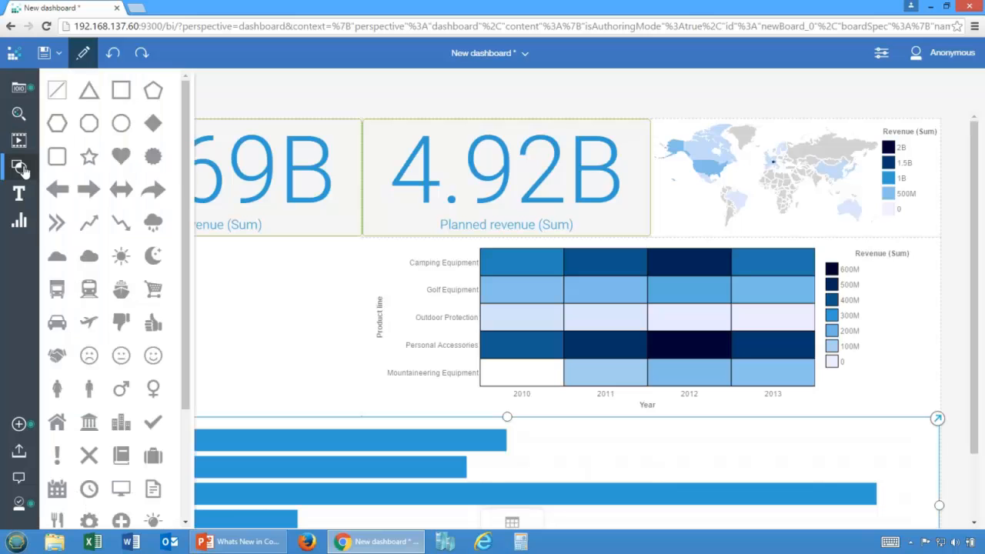
left_click_drag(194, 230, 224, 385)
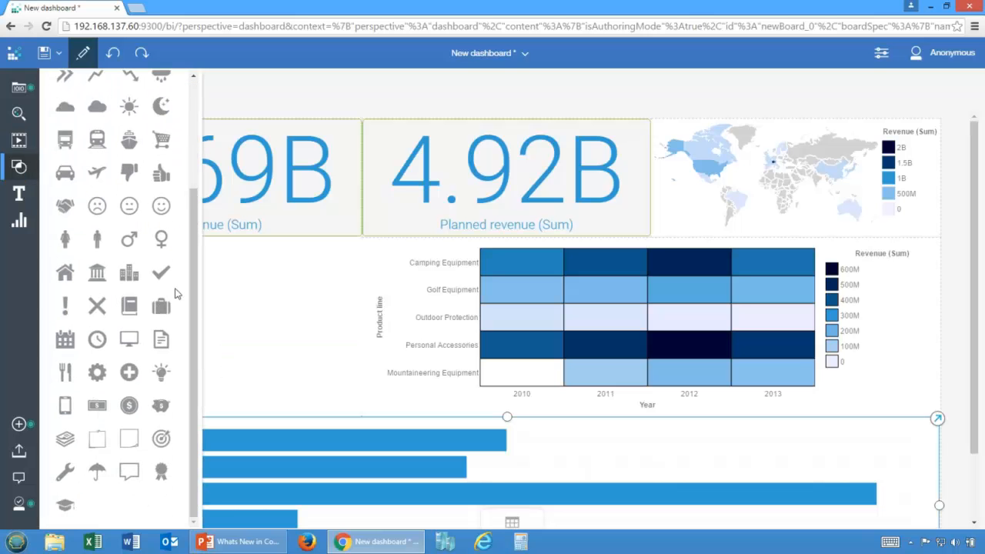
left_click_drag(160, 272, 642, 208)
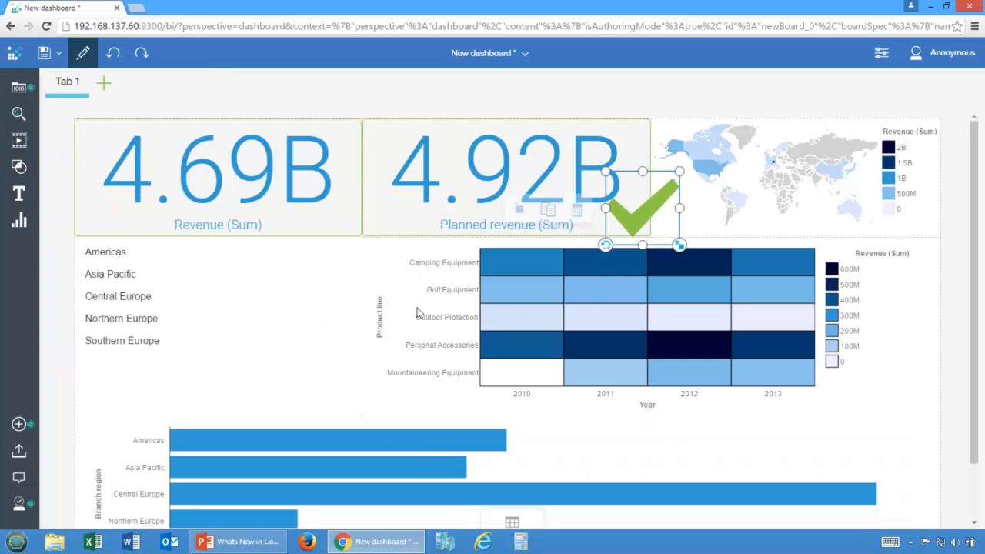
Step: Delete the check mark shape and the Planned revenue by Branch region bar chart from the dashboard
key("Delete")
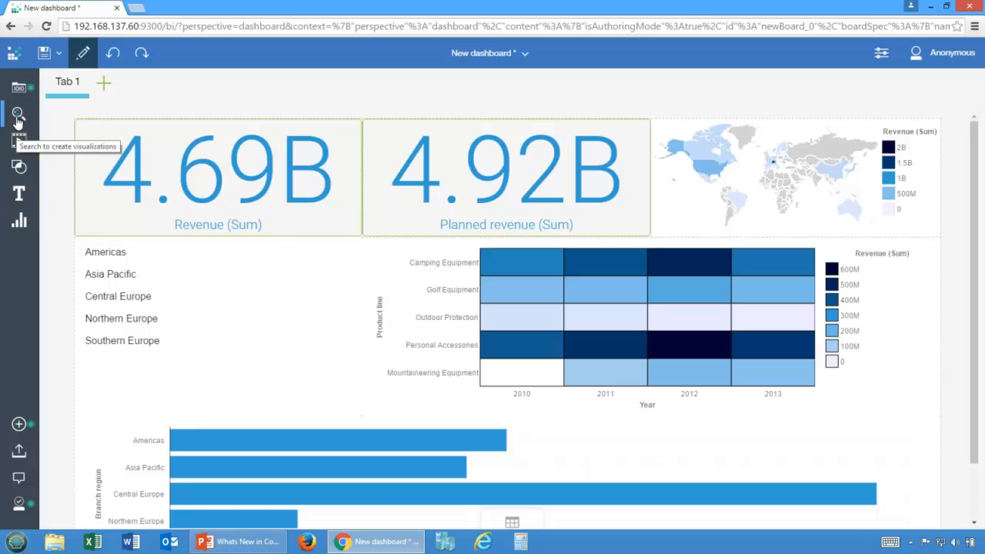
left_click(20, 203)
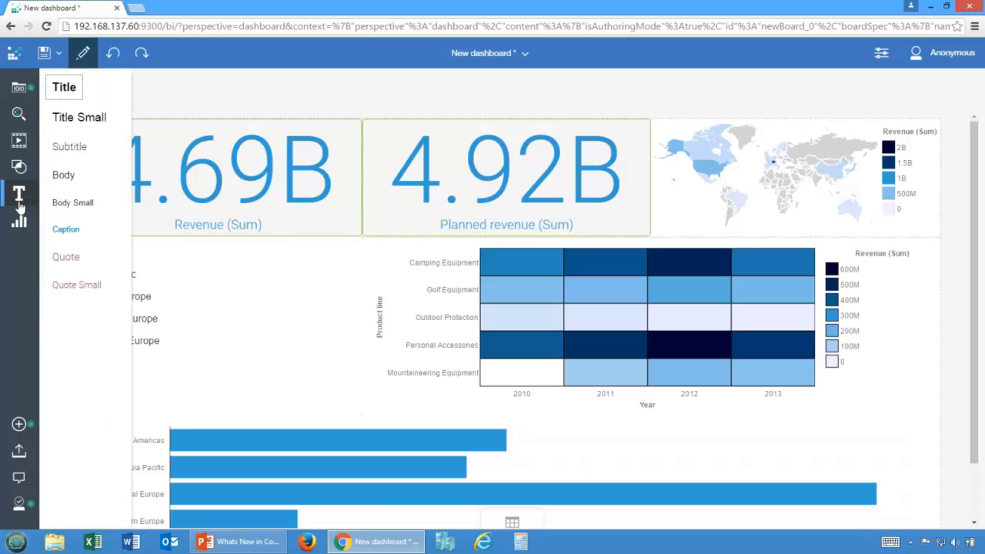
left_click(19, 115)
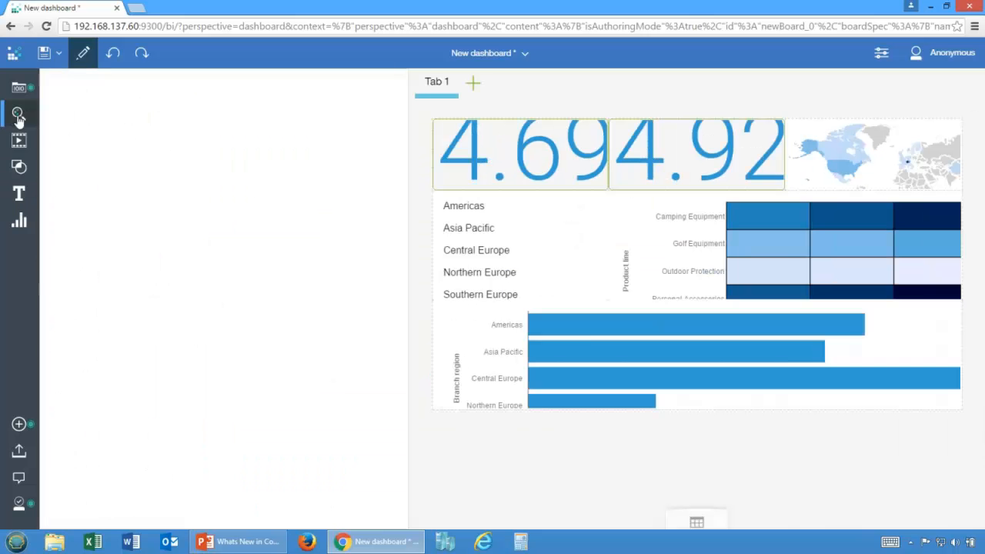
left_click(18, 116)
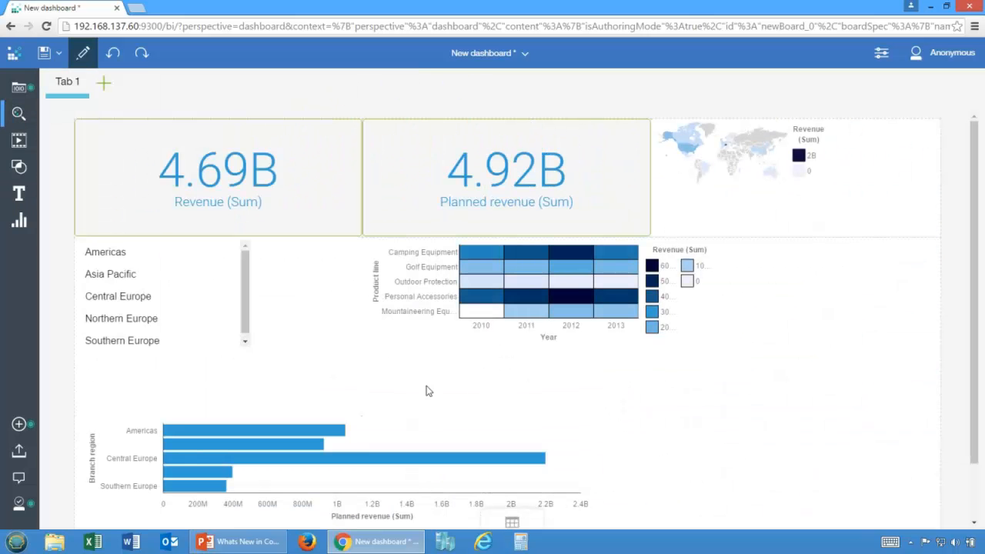
left_click(559, 464)
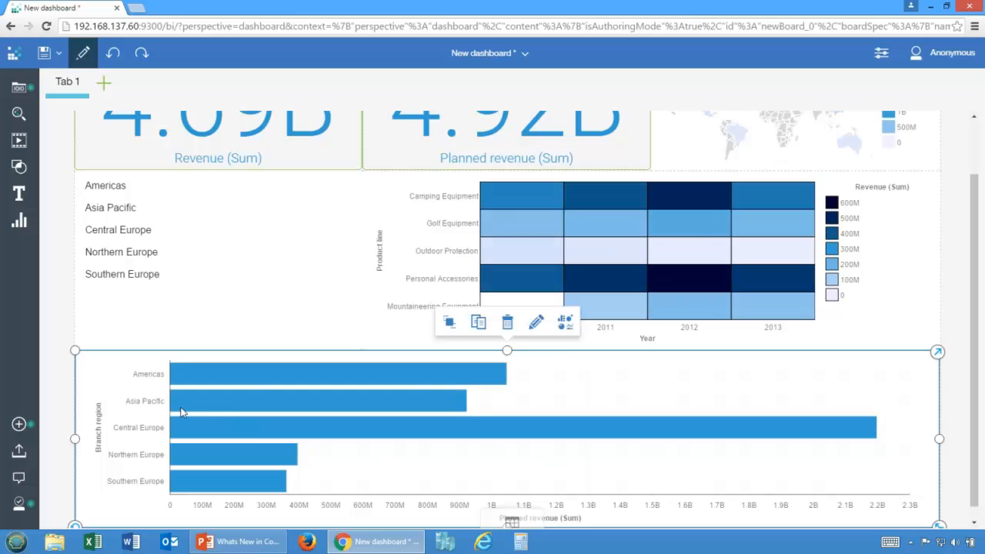
left_click(507, 322)
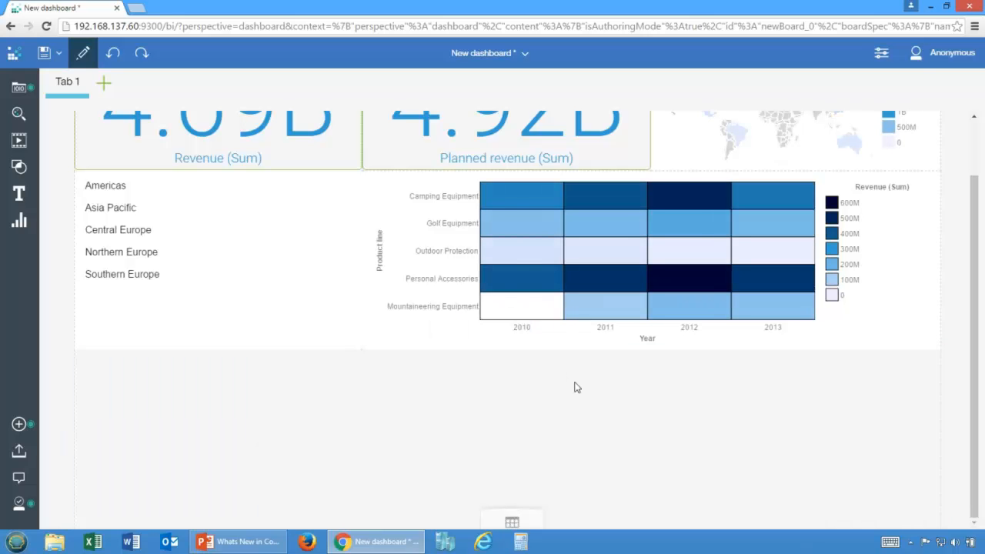
scroll(208, 300, "up", 1)
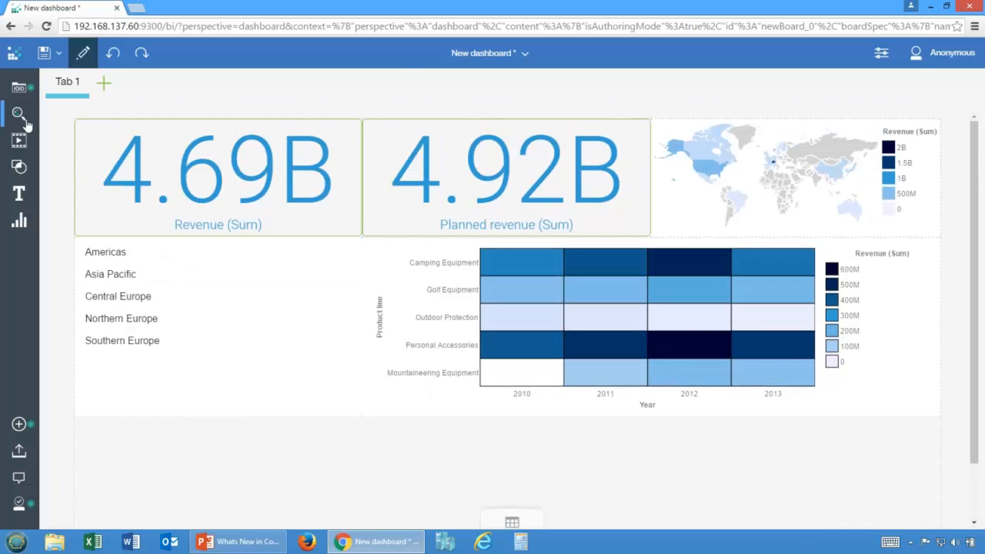
left_click(23, 119)
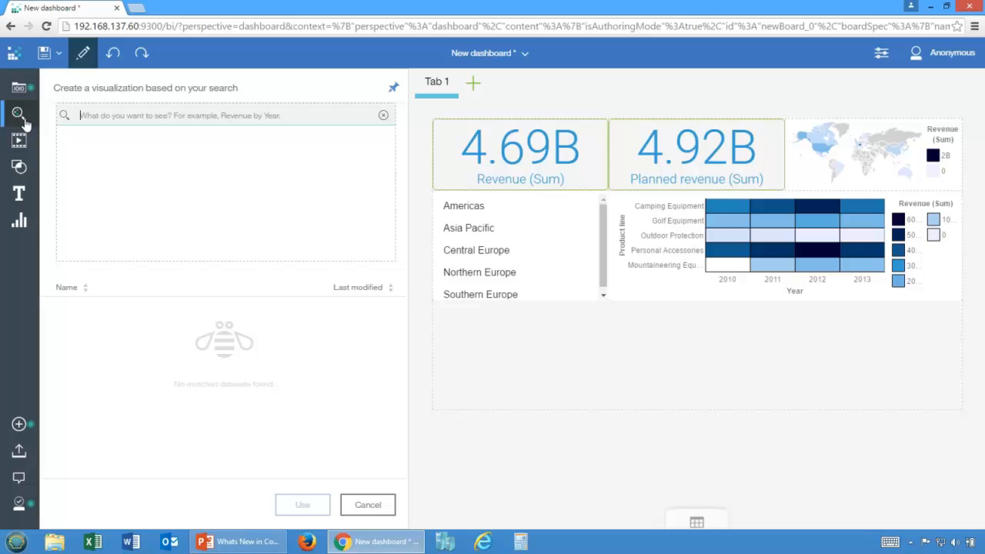
type("yearly reven")
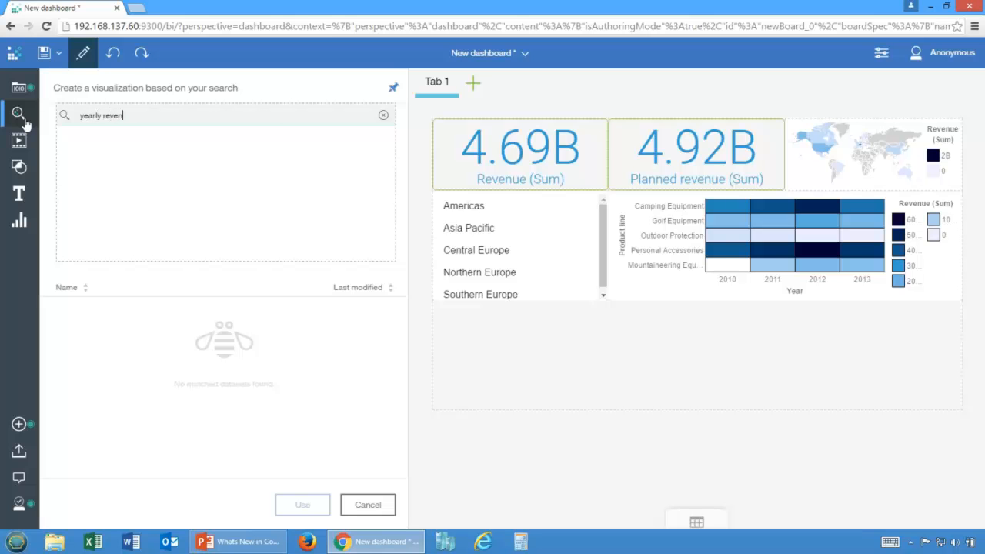
type("ue by country")
key("Return")
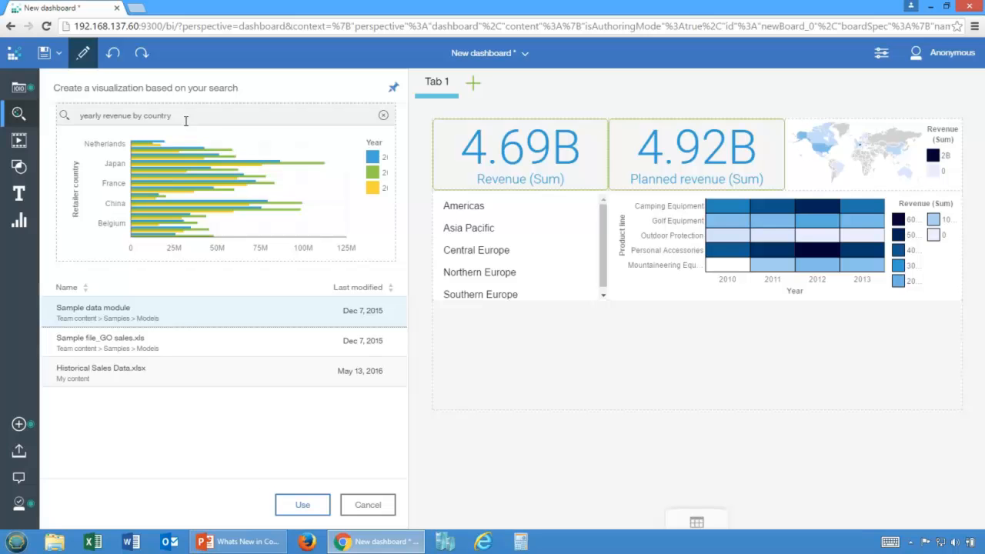
left_click(21, 88)
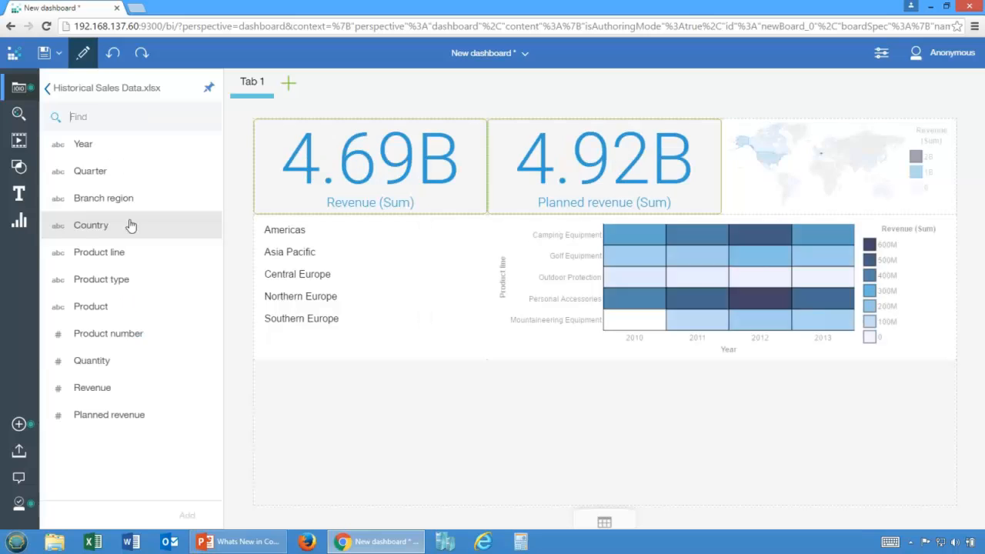
Step: Create a visualization from the search "yearly revenue by country" using Historical Sales Data.xlsx and add it to the dashboard
left_click(18, 113)
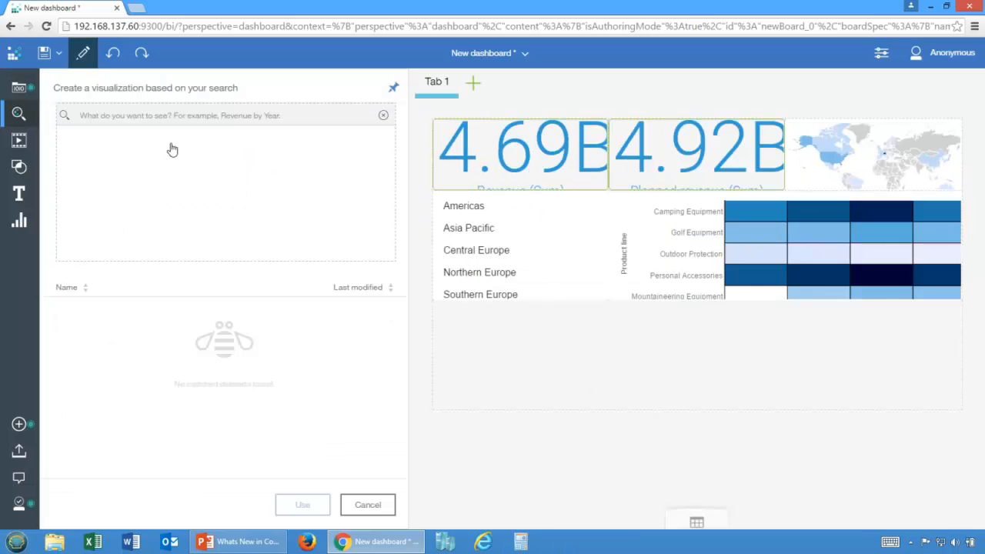
left_click(184, 110)
type("yearly revenue by country")
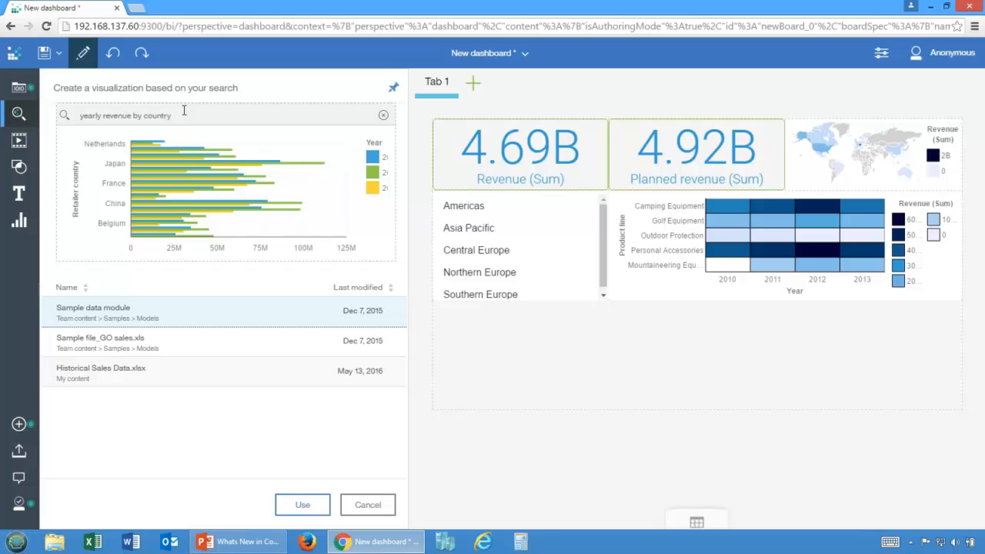
left_click(199, 353)
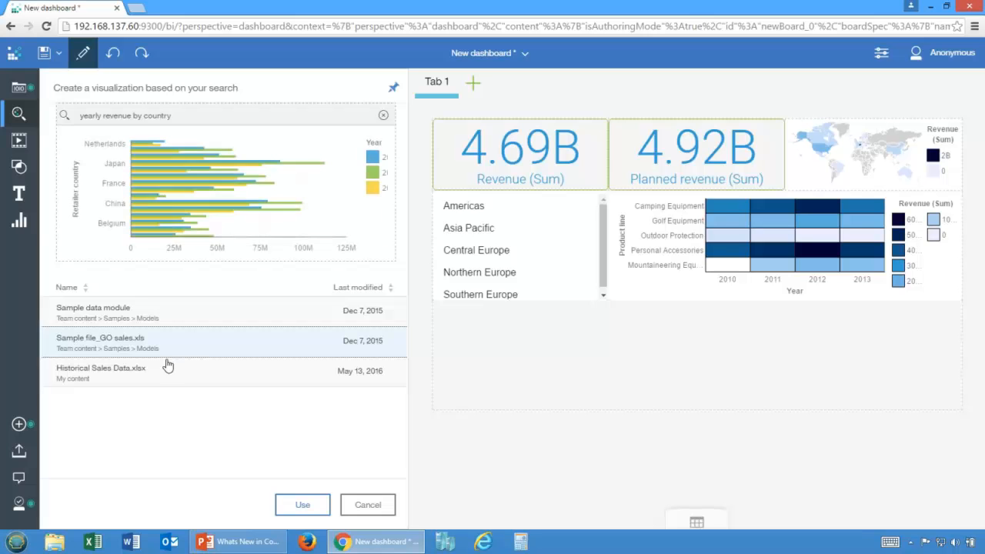
left_click(208, 382)
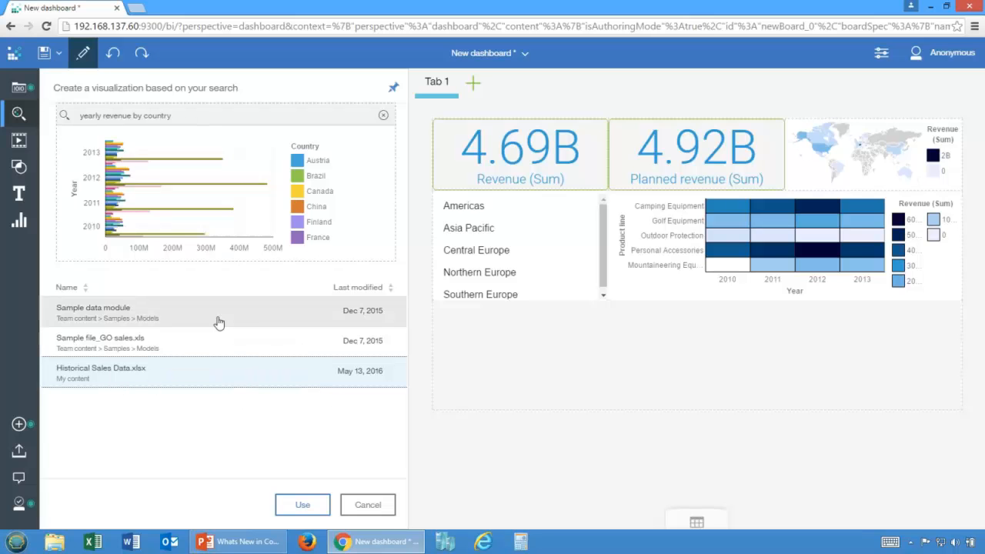
left_click(303, 505)
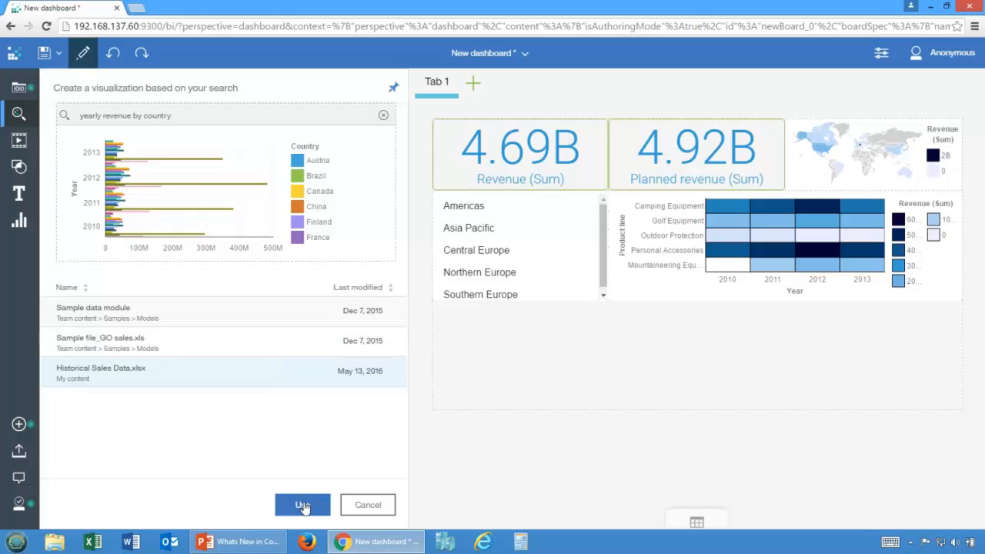
left_click(308, 511)
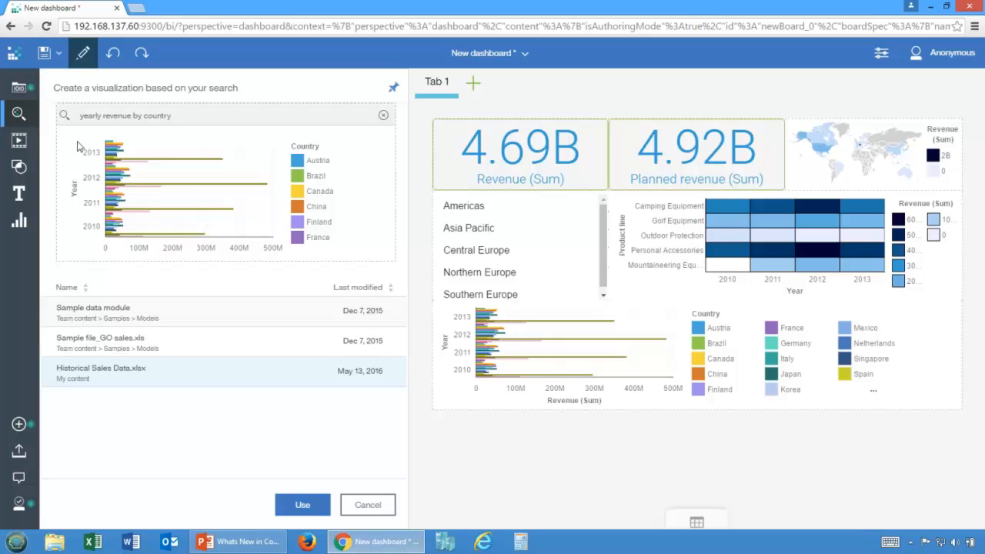
left_click(352, 512)
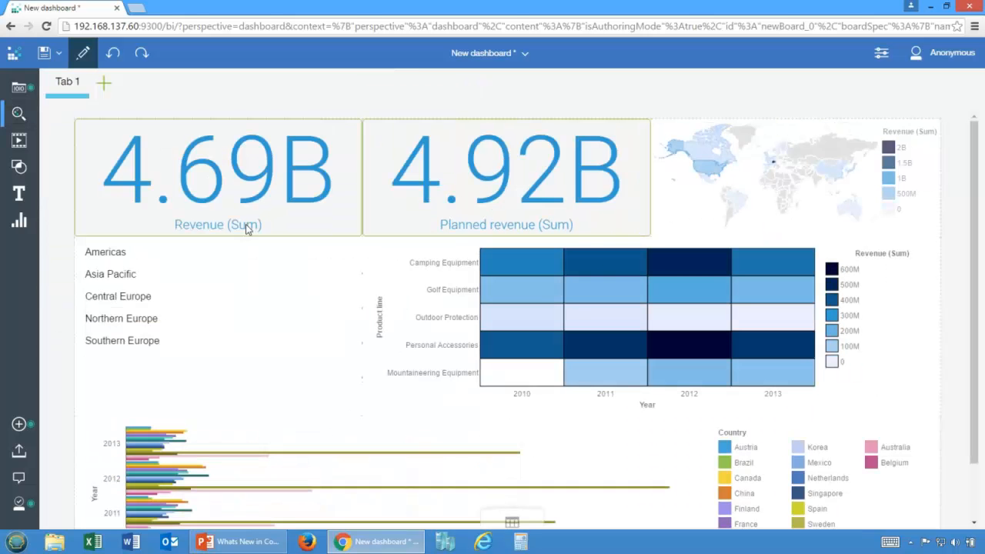
Step: Save the dashboard in My content as "Historical Dashboard"
left_click(44, 54)
left_click(348, 188)
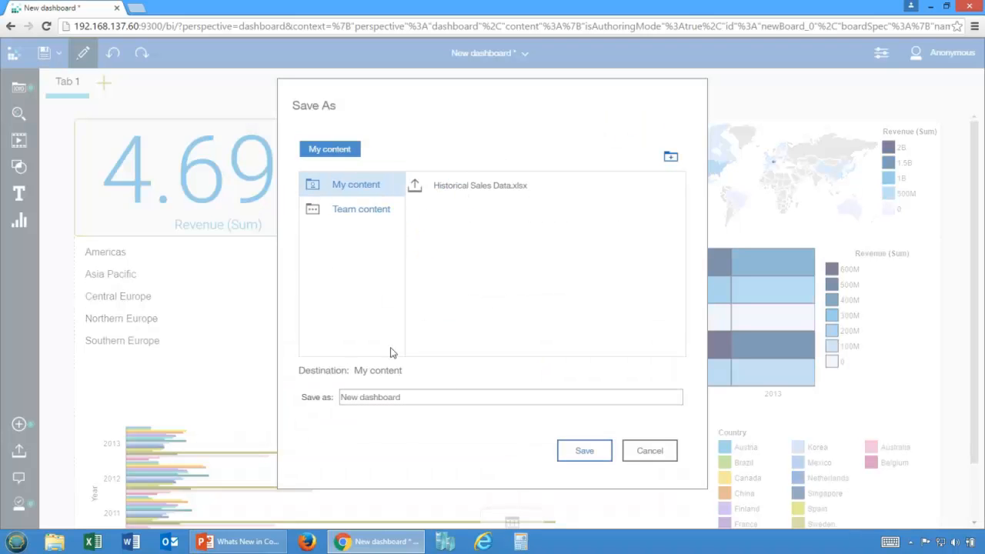
triple_click(432, 397)
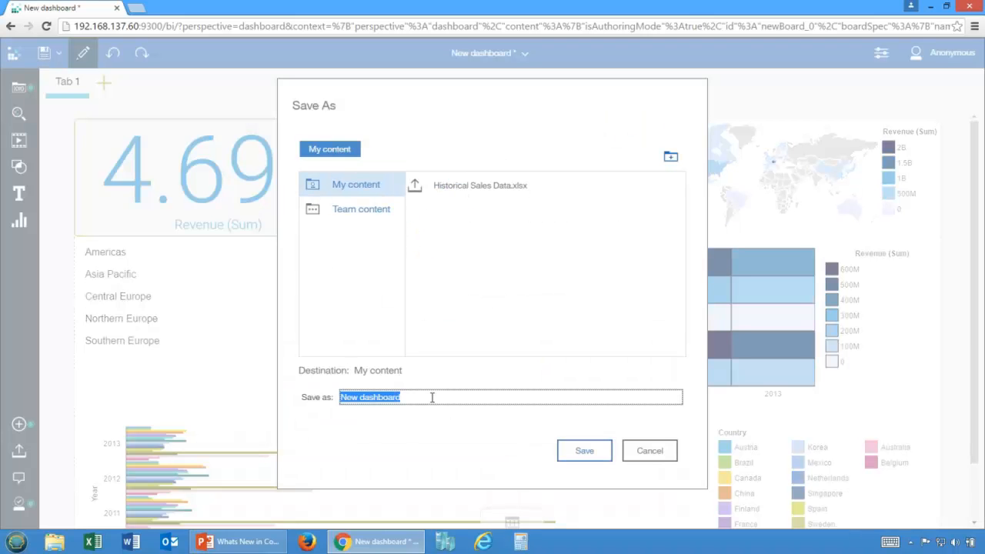
type("Historical Dashboard")
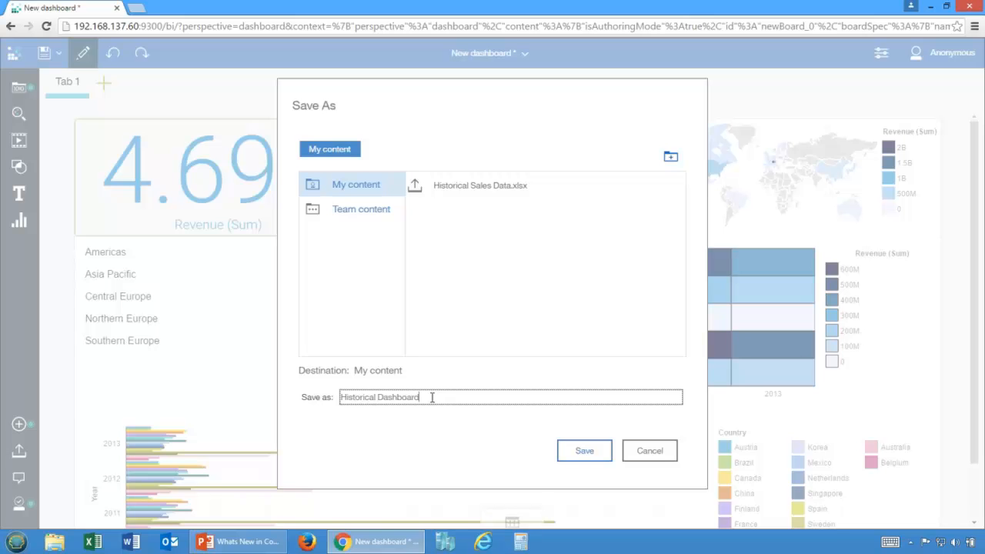
left_click(581, 452)
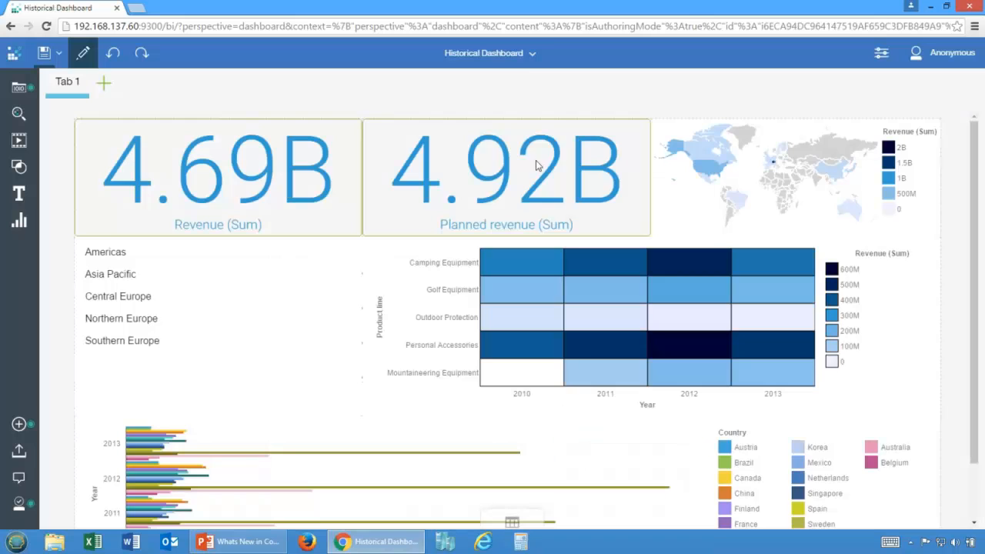
Step: Return to the Welcome page and open Product line dashboard from the Dashboards folder in the Team content samples
left_click(528, 55)
left_click(548, 116)
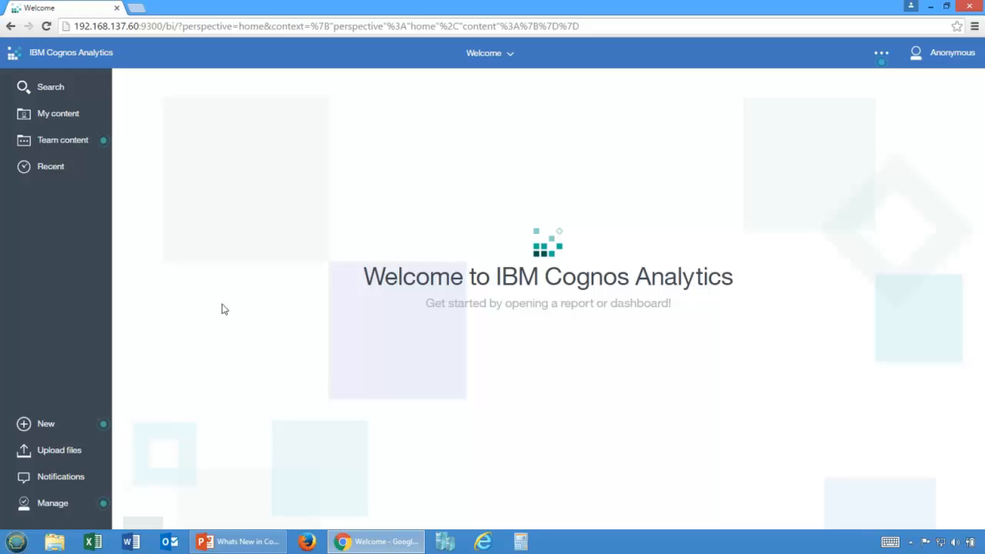
left_click(60, 147)
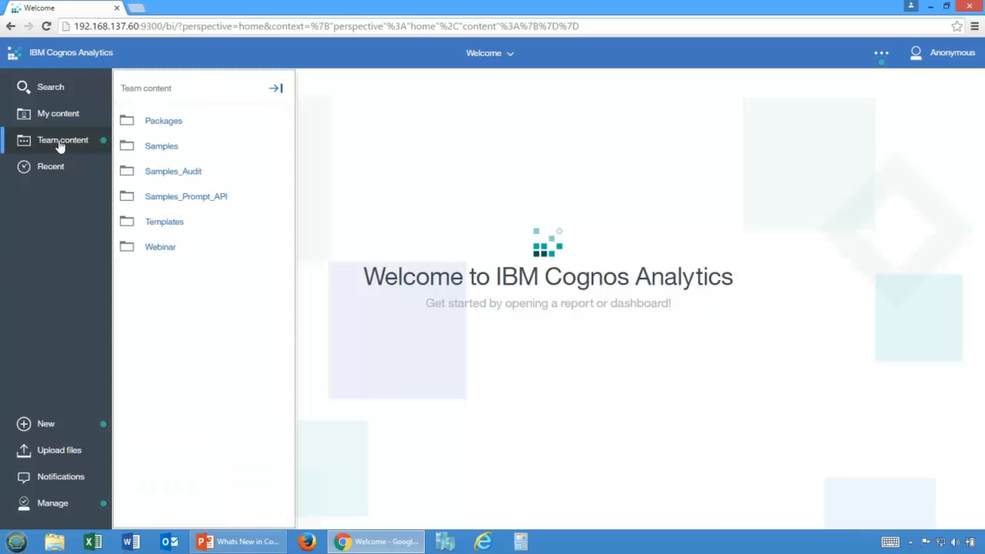
left_click(149, 148)
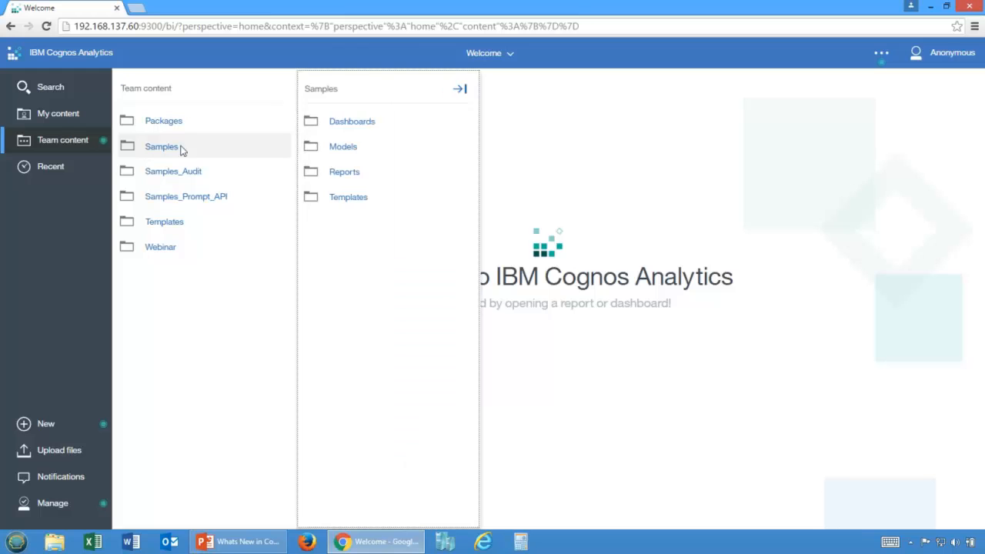
left_click(349, 129)
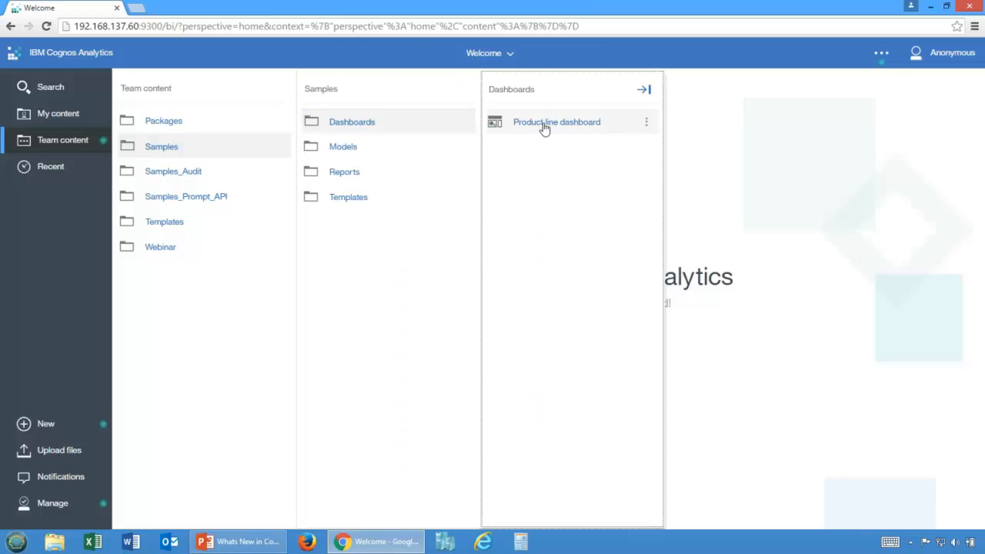
left_click(544, 126)
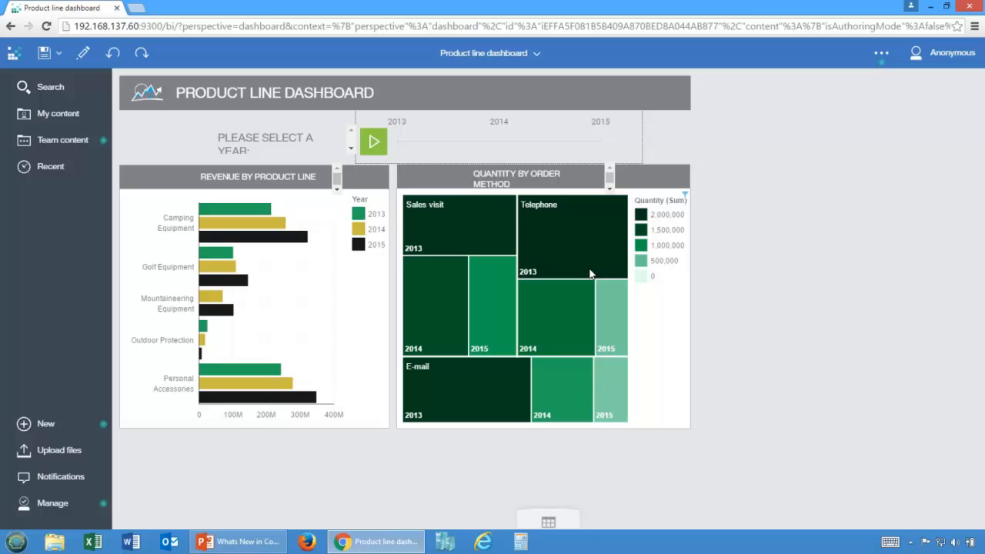
Step: Play the year animation, pause it at 2014 and clear the year selection
left_click(371, 146)
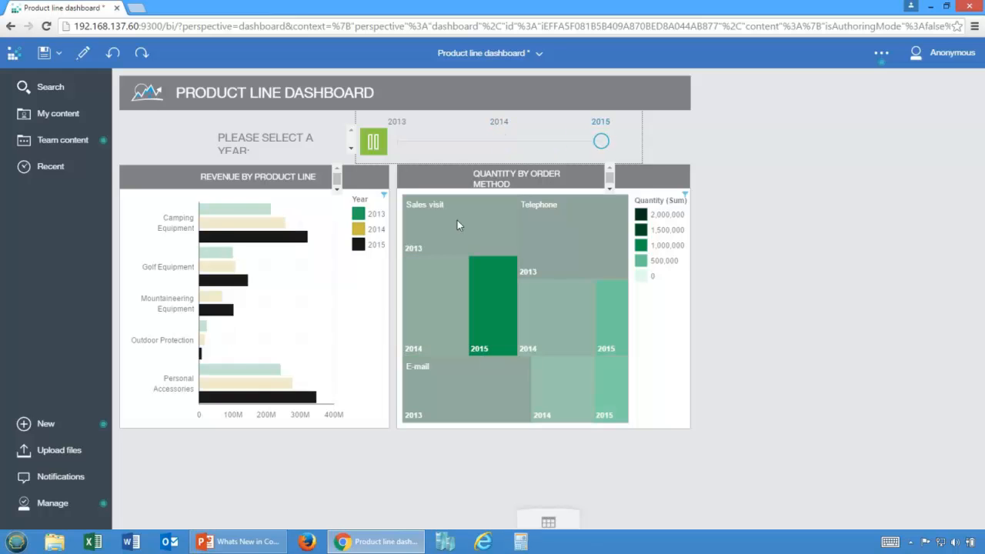
left_click(373, 144)
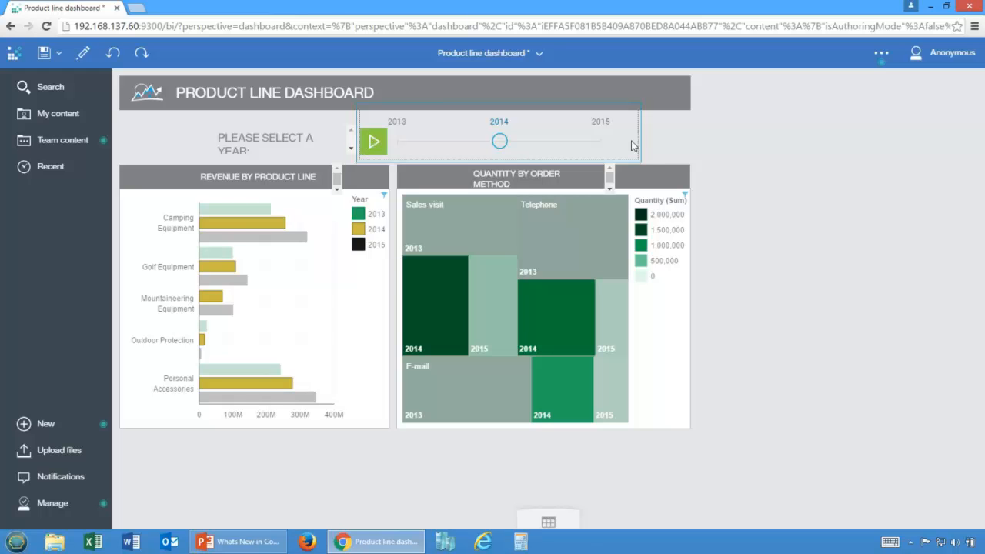
left_click(499, 141)
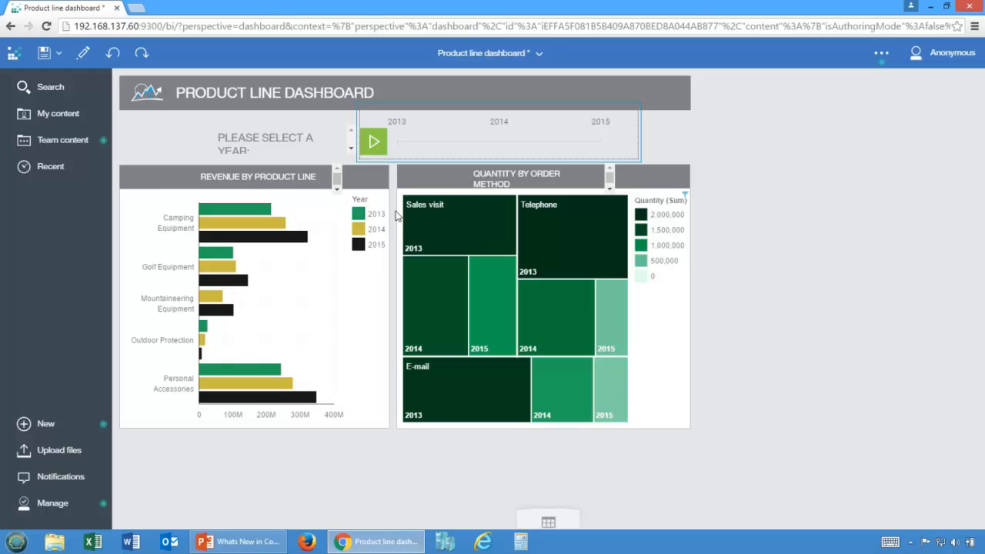
Step: Filter the dashboard by Camping Equipment in the revenue chart and Telephone 2013 in the order method treemap
left_click(166, 231)
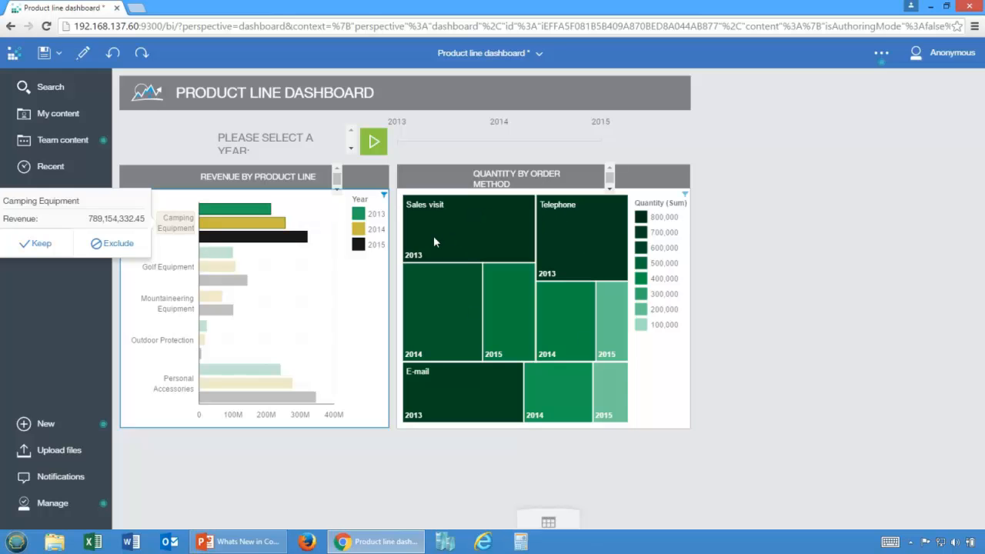
left_click(559, 209)
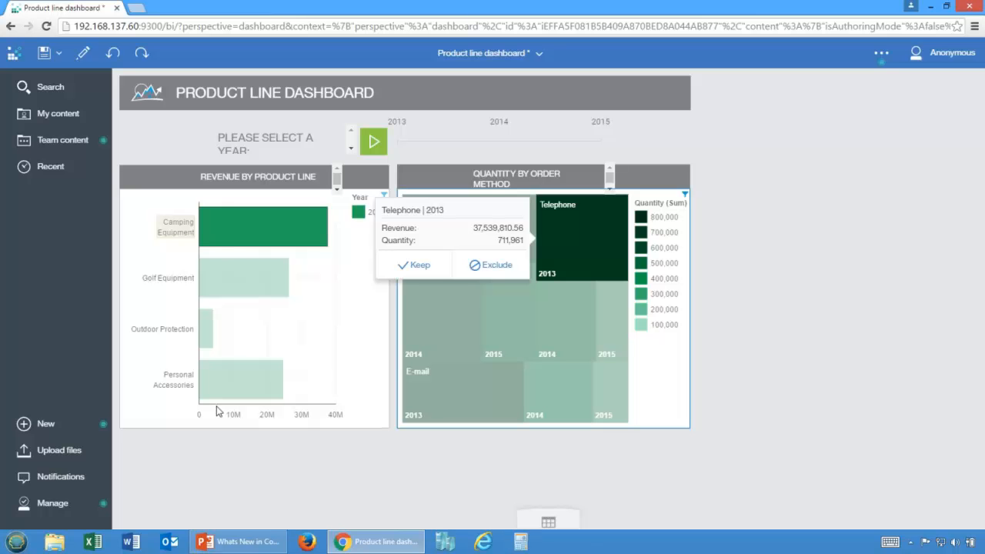
Step: Show the underlying Sample data module table and view the filter and sort options of the Retailer type column
left_click(549, 521)
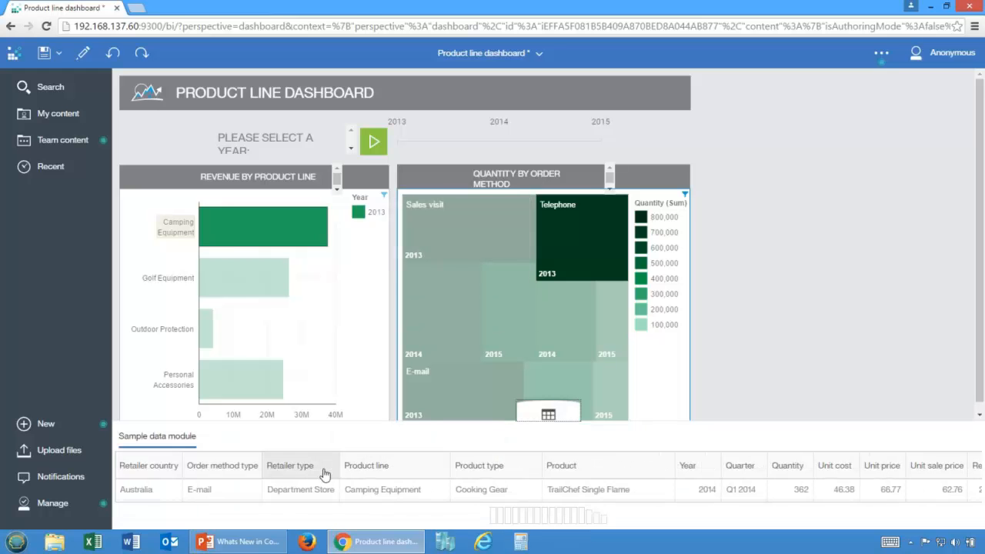
left_click(327, 467)
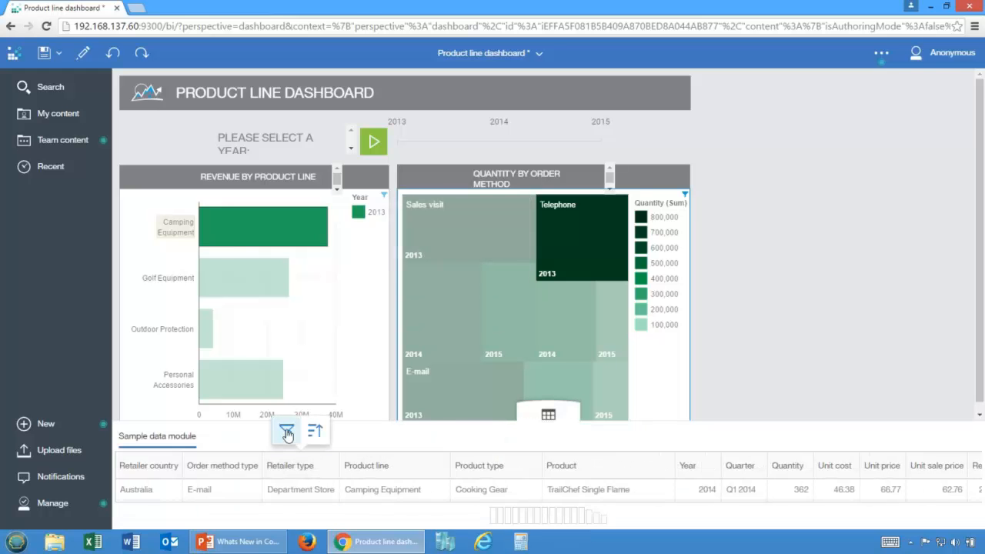
left_click(320, 468)
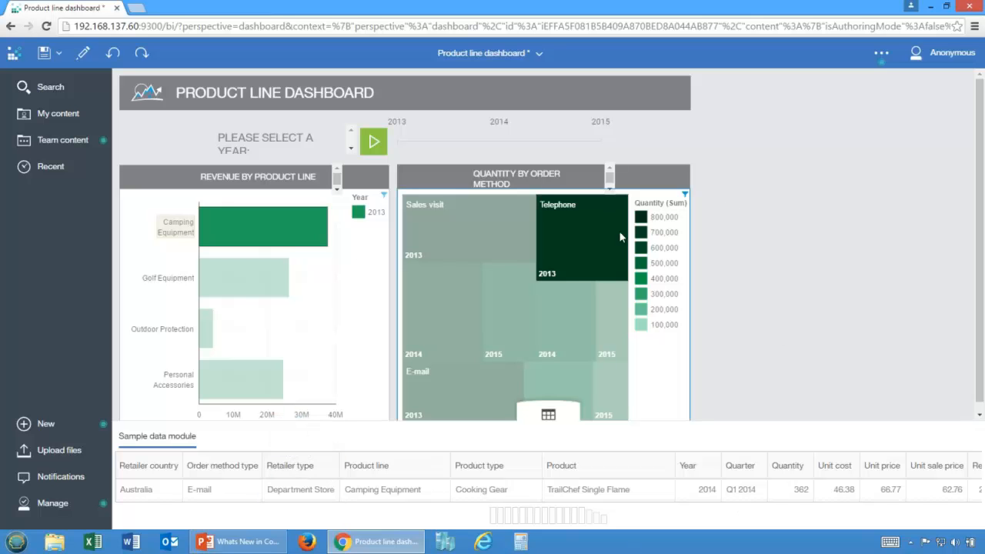
Step: Hide the underlying data table, clear the Telephone 2013 selection and change the order method treemap to a scatter plot
left_click(548, 415)
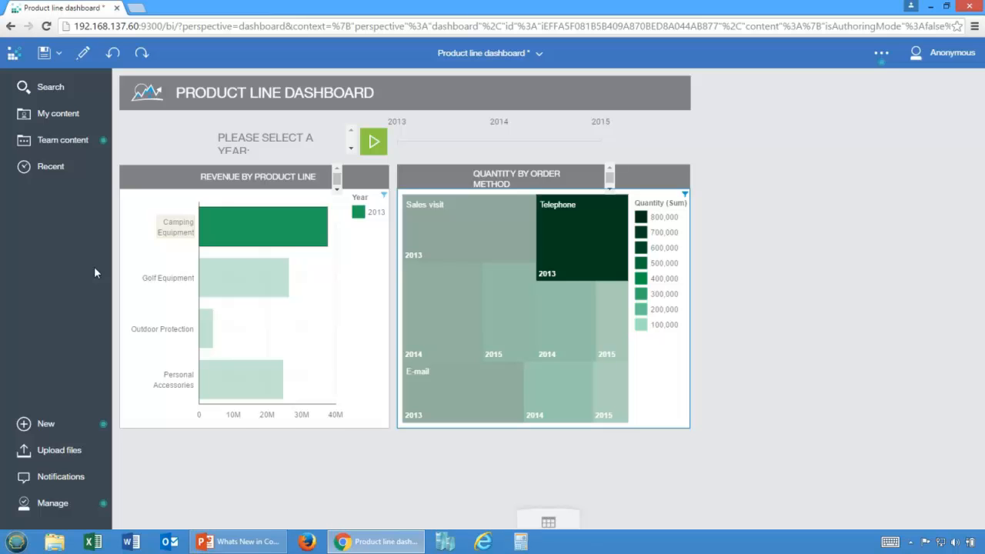
left_click(673, 374)
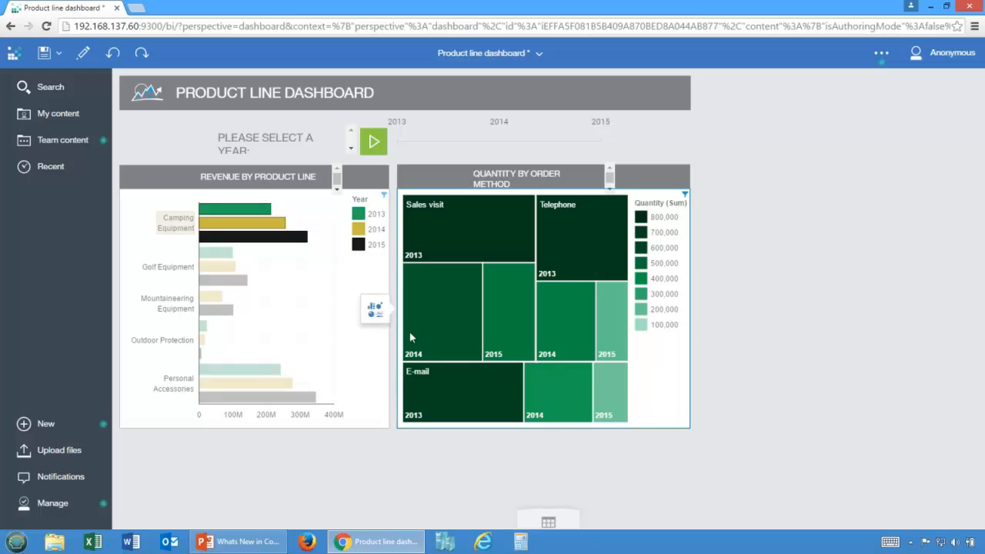
left_click(368, 312)
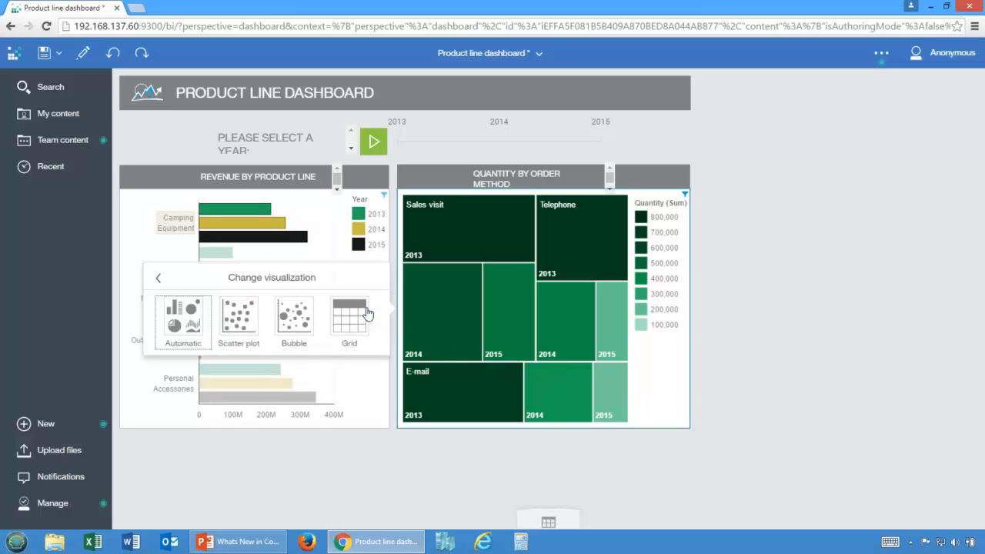
left_click(239, 313)
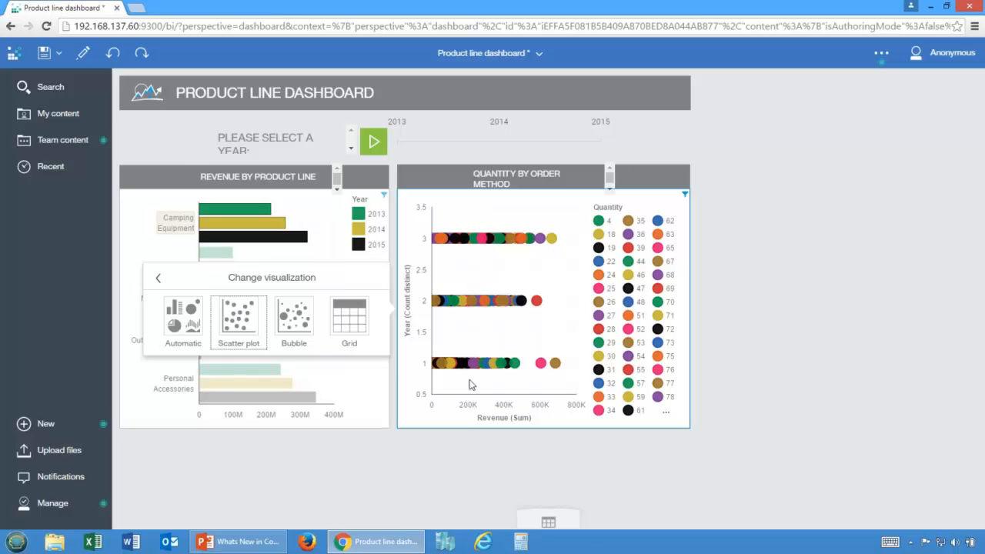
Step: Enter the dashboard's edit mode to view the available visualization types, and return to viewing mode
left_click(83, 56)
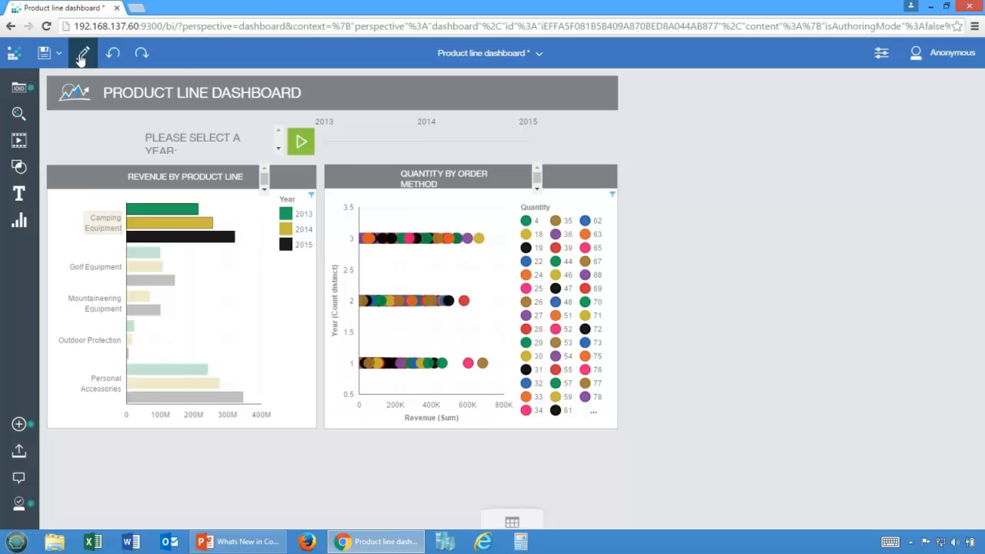
left_click(19, 194)
left_click(19, 223)
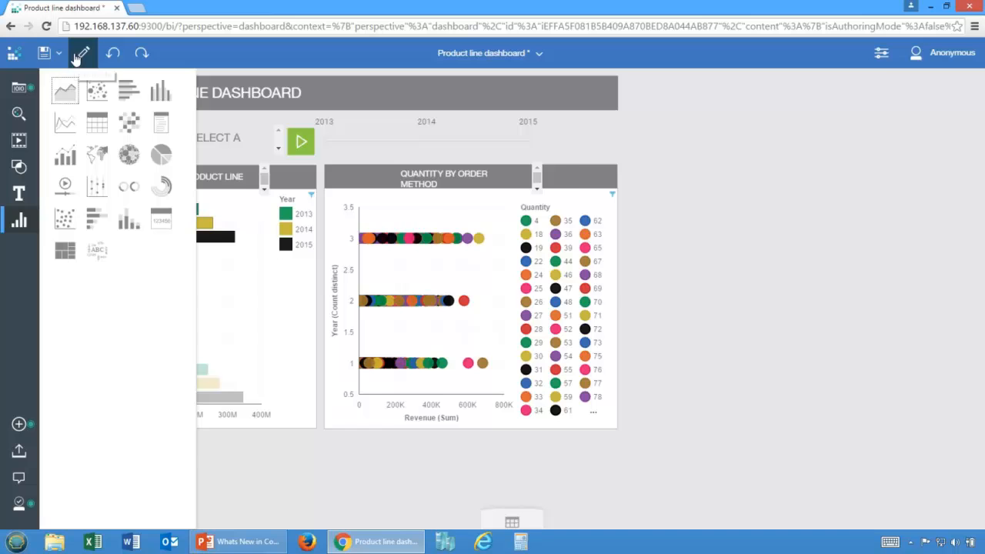
left_click(80, 56)
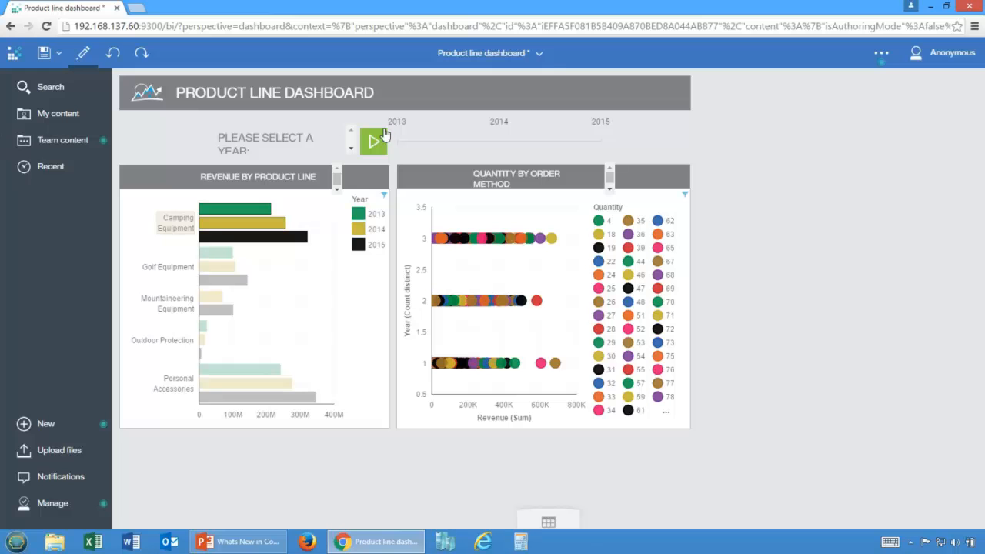
Step: Close Product line dashboard without saving and open Historical Dashboard from My content
left_click(537, 52)
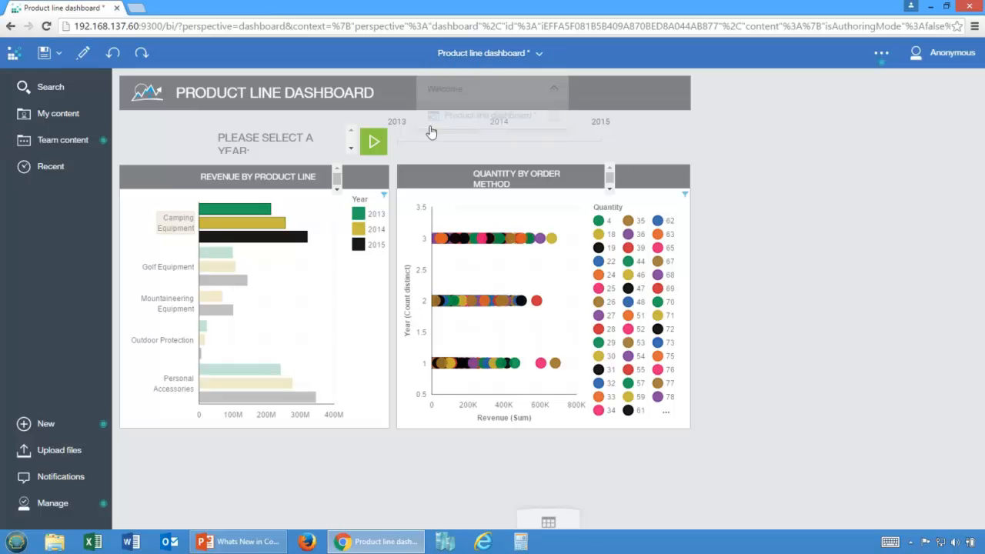
left_click(554, 112)
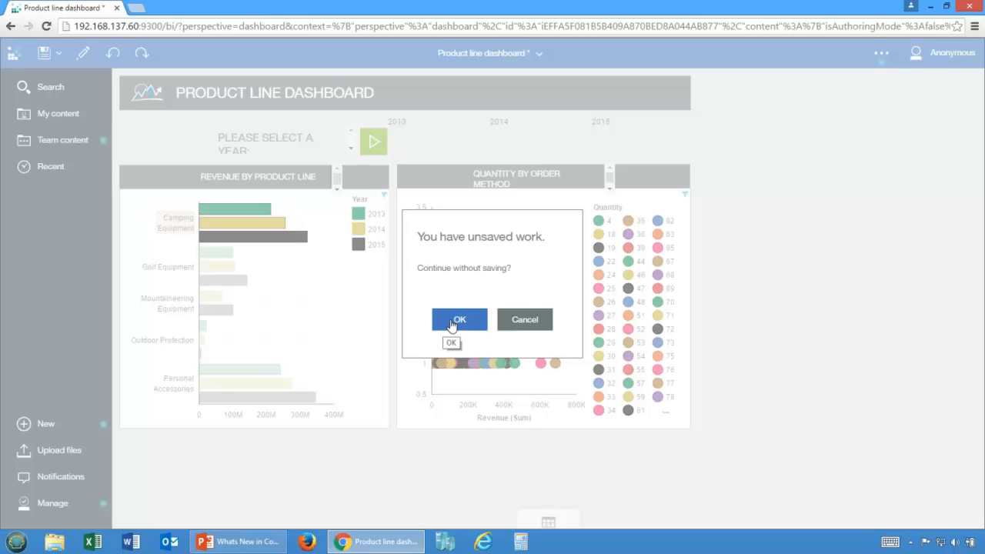
left_click(454, 322)
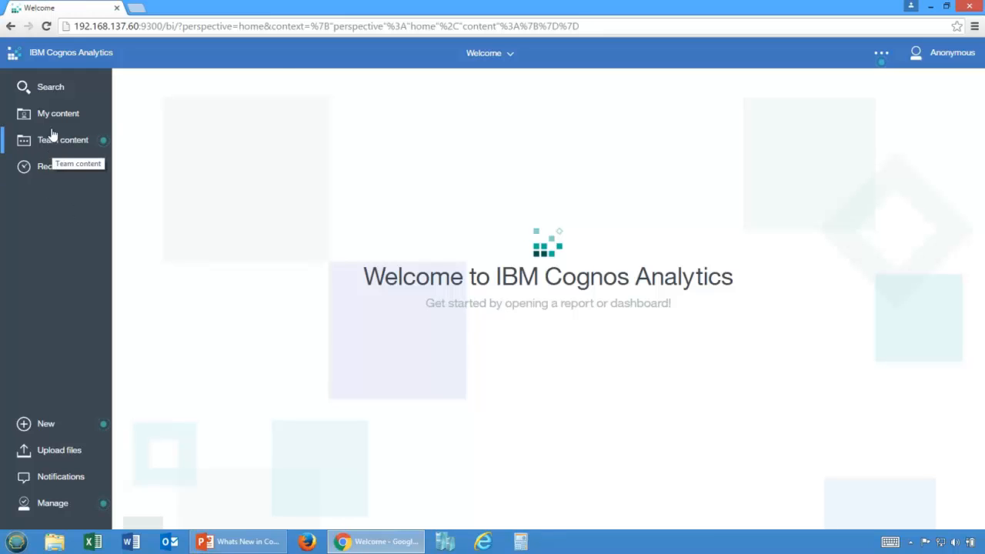
left_click(52, 122)
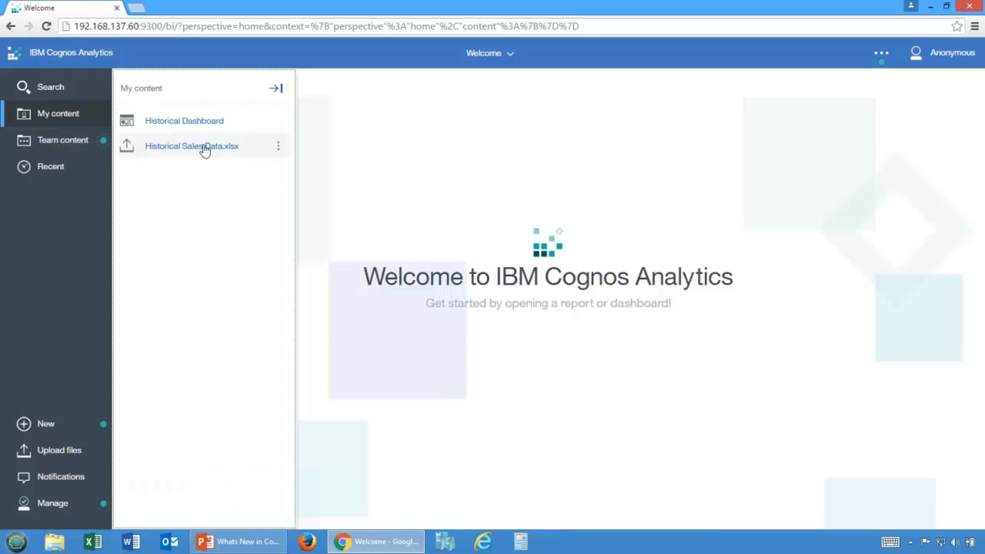
left_click(194, 124)
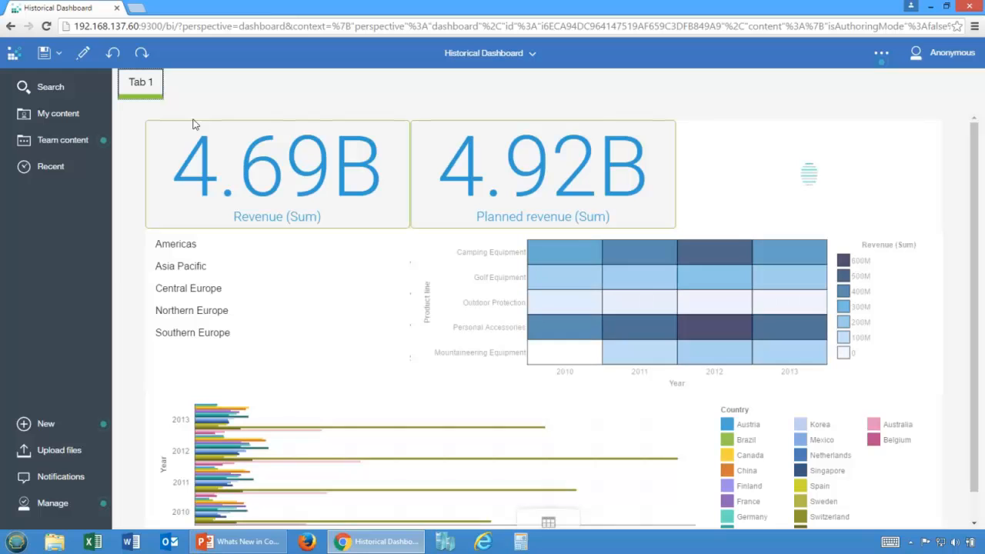
Step: Sort the Product line axis of the revenue heat map in ascending order, and switch it to descending order
left_click(313, 243)
scroll(313, 244, "down", 1)
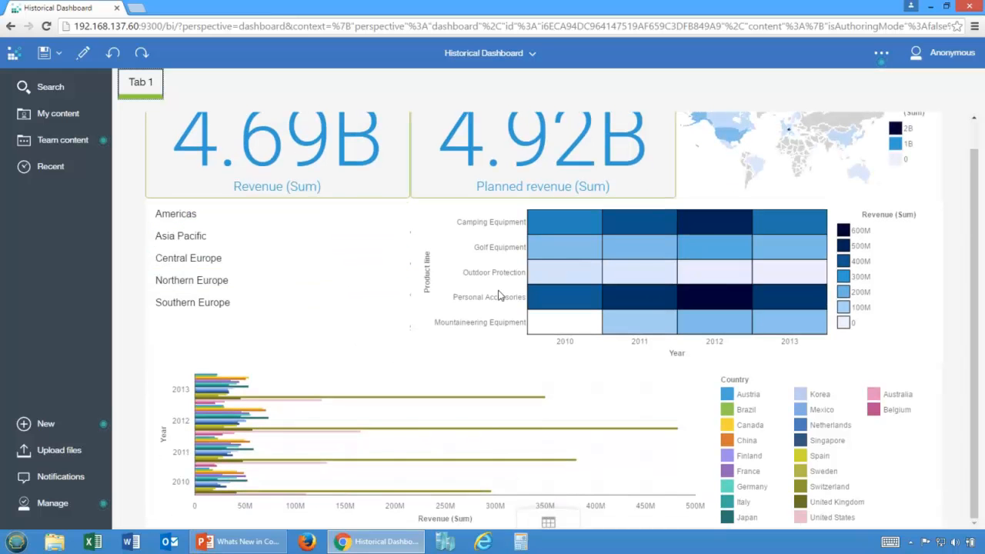
left_click(429, 275)
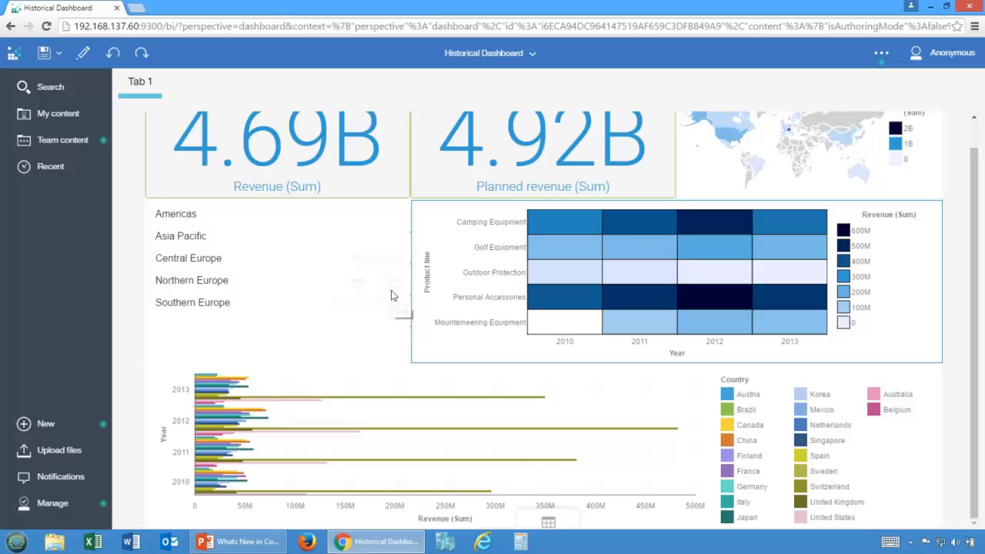
left_click(393, 297)
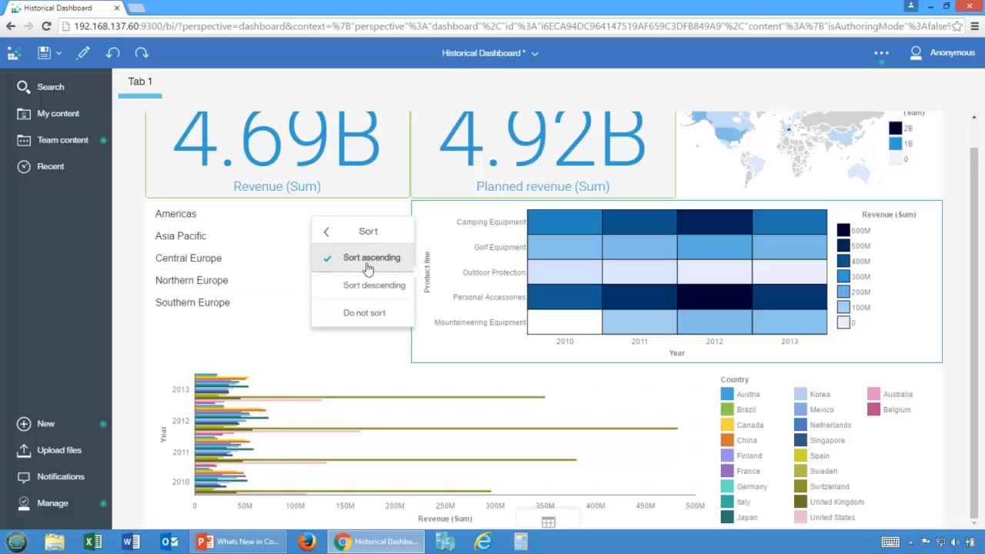
left_click(368, 262)
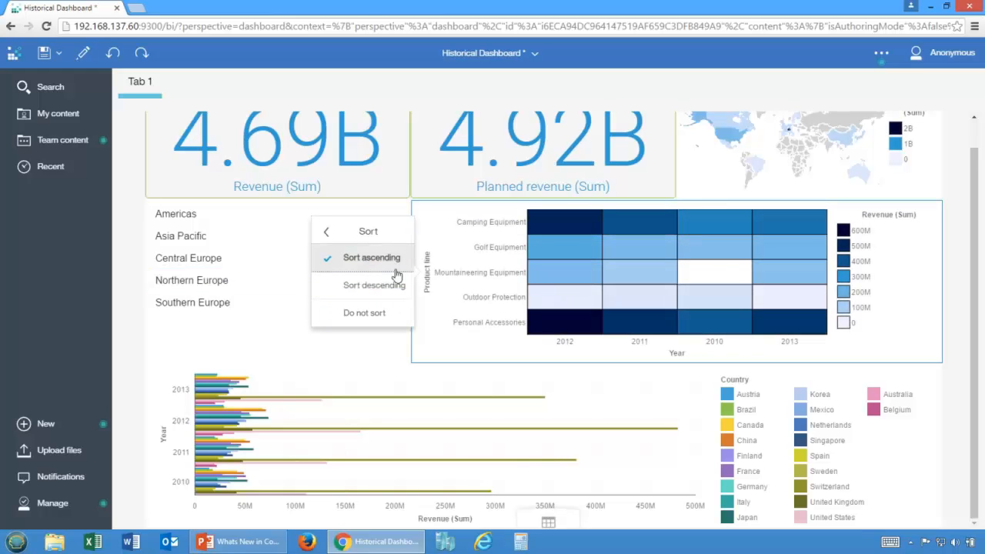
left_click(384, 286)
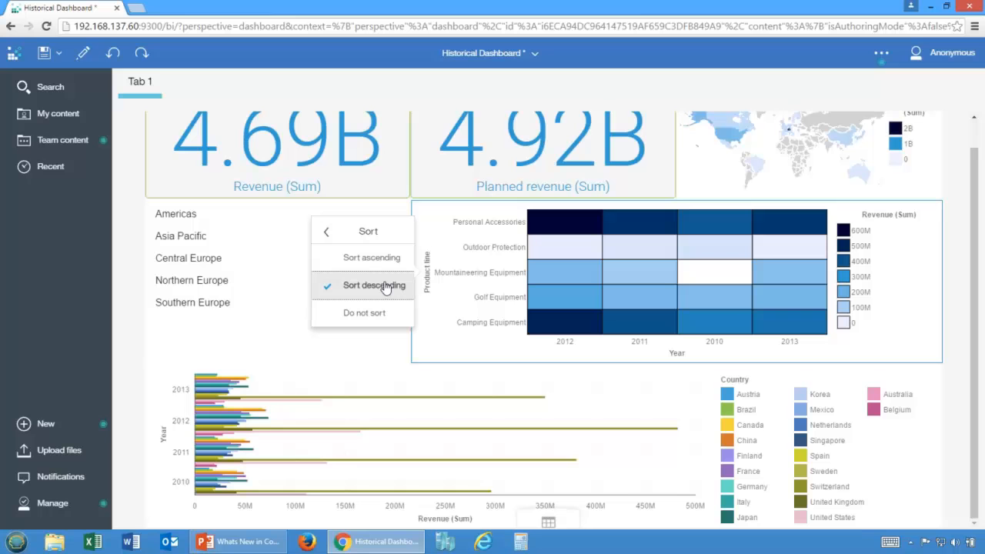
left_click(439, 352)
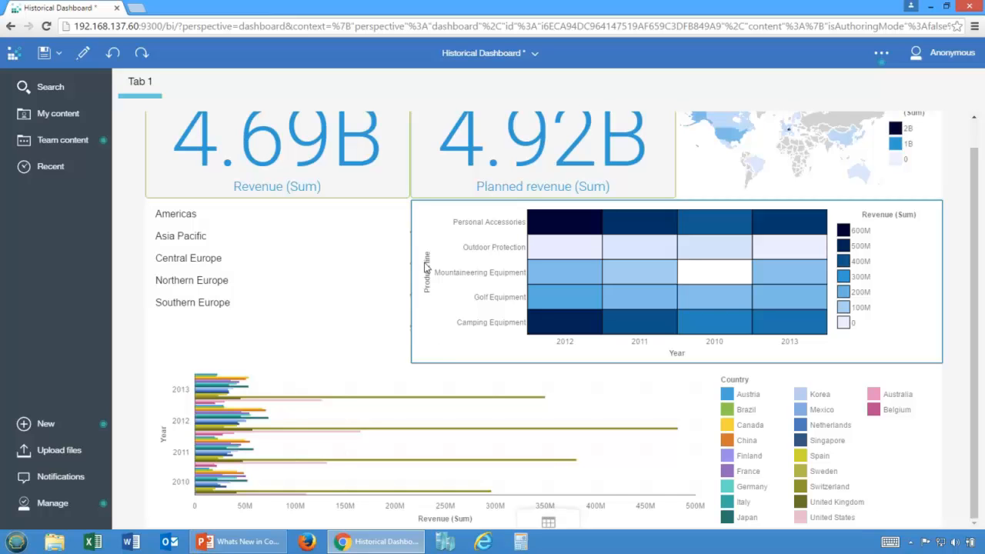
Step: Switch to the PowerPoint presentation, start the slide show from the Demonstration slide and advance to the following slide
left_click(239, 542)
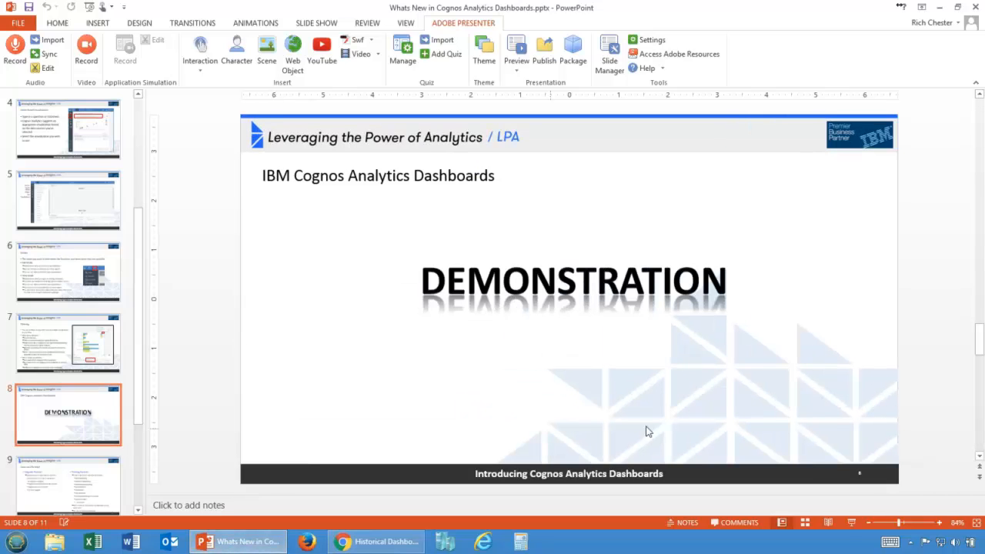
left_click(849, 522)
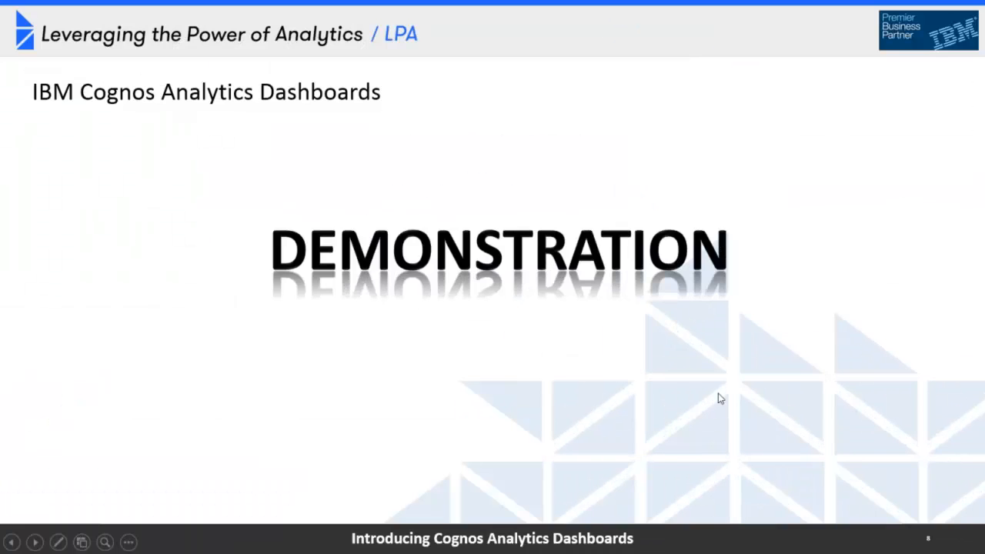
left_click(719, 397)
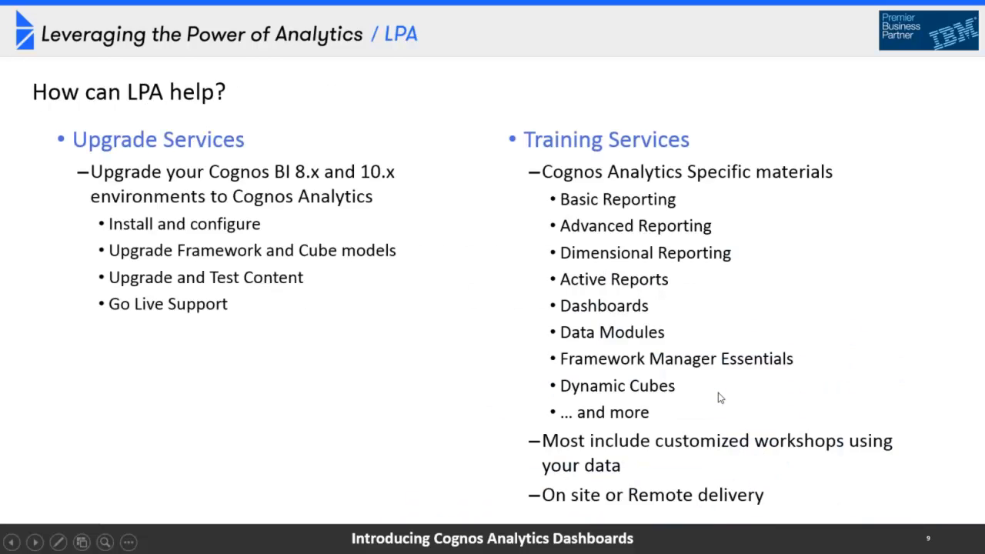